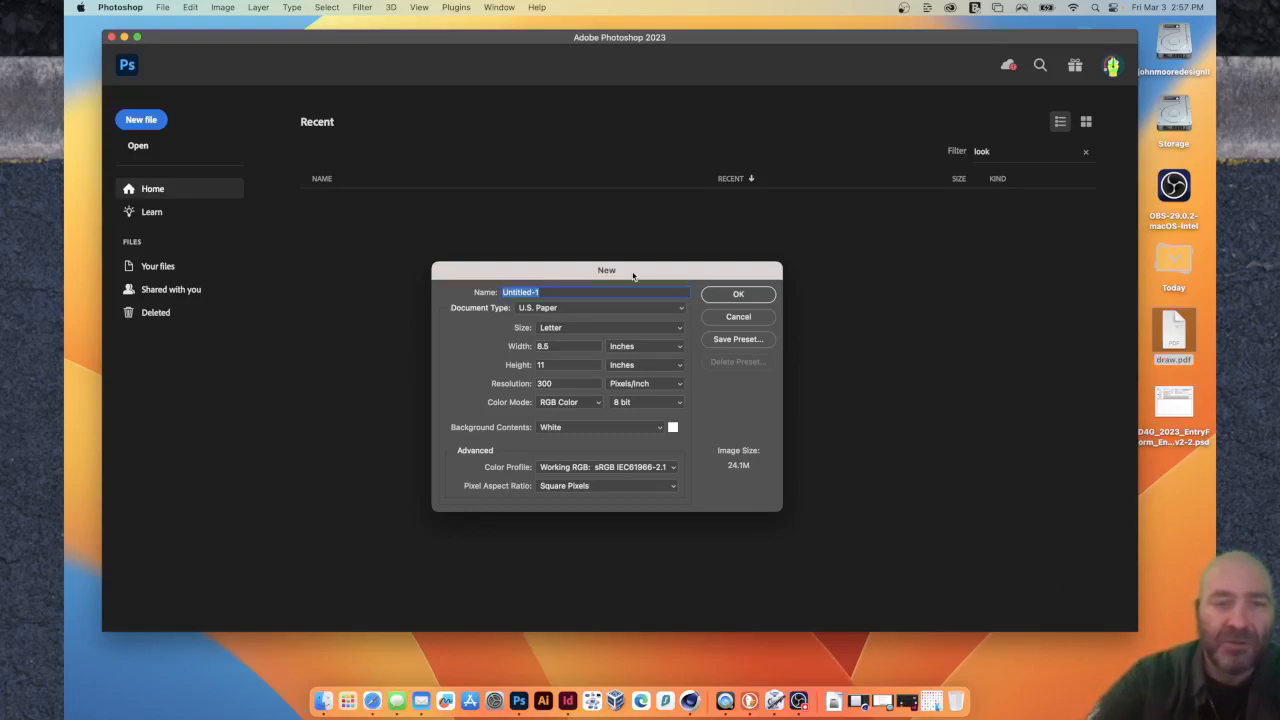
Create a new document named 400x400, 400 by 400 pixels at a resolution of 72 pixels/inch.
{"action": "type", "text": "40"}
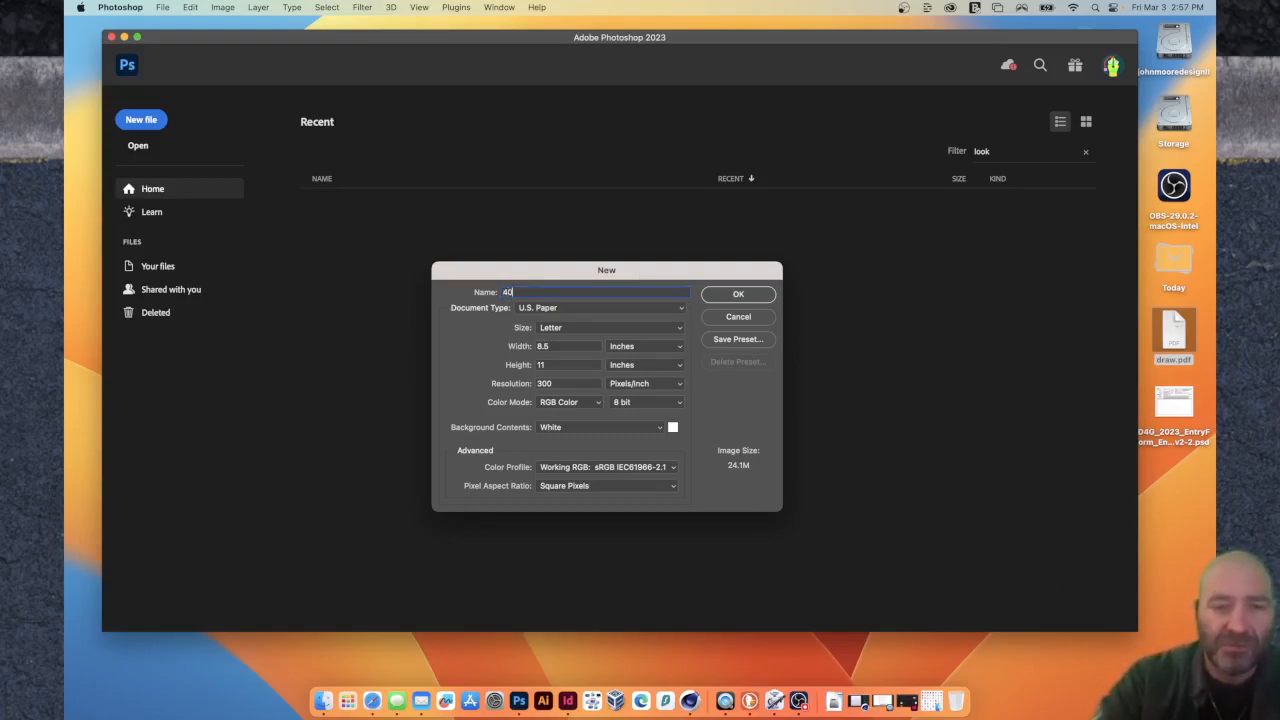
{"action": "type", "text": "0x400"}
{"action": "key", "text": "Tab"}
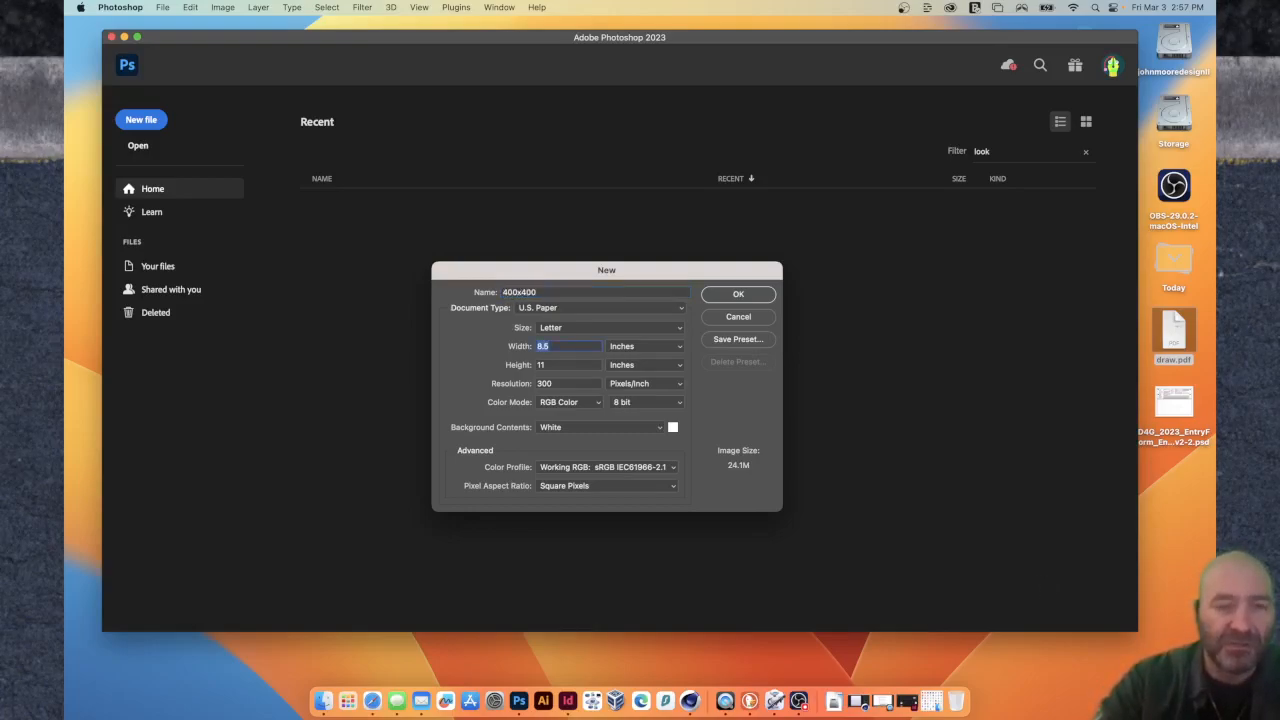
{"action": "left_click", "coordinate": [628, 348]}
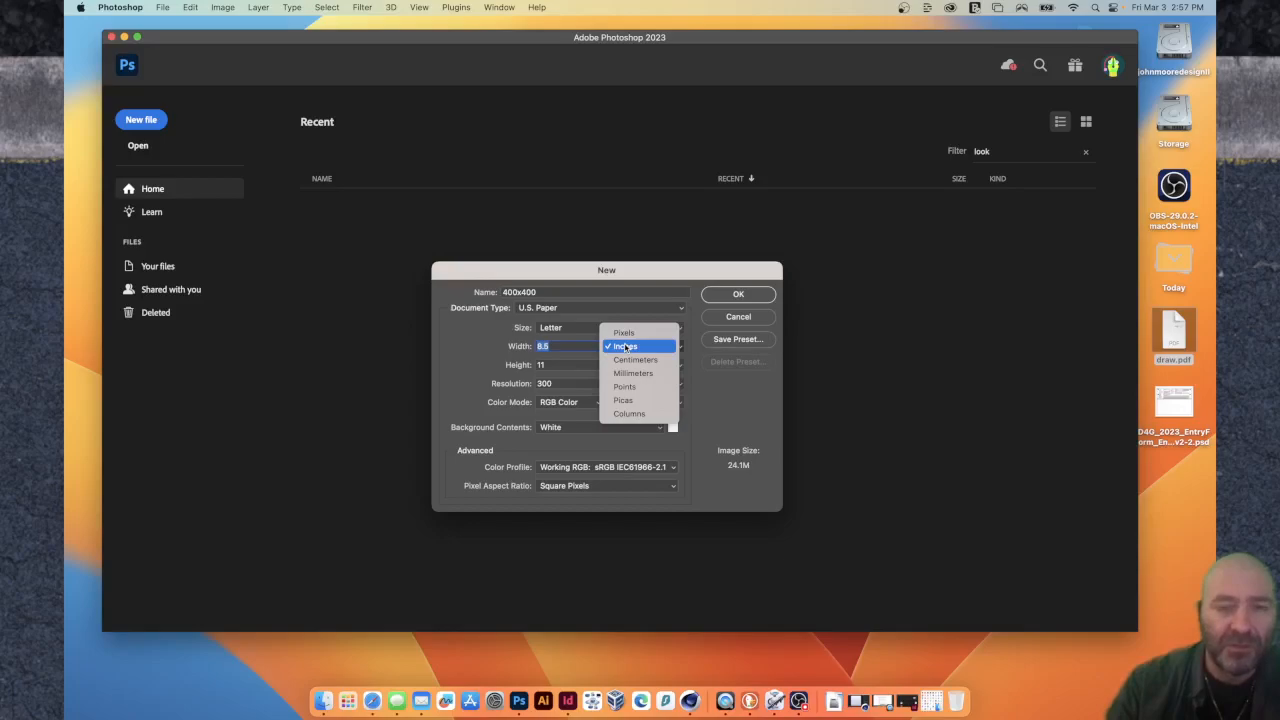
{"action": "left_click", "coordinate": [624, 333]}
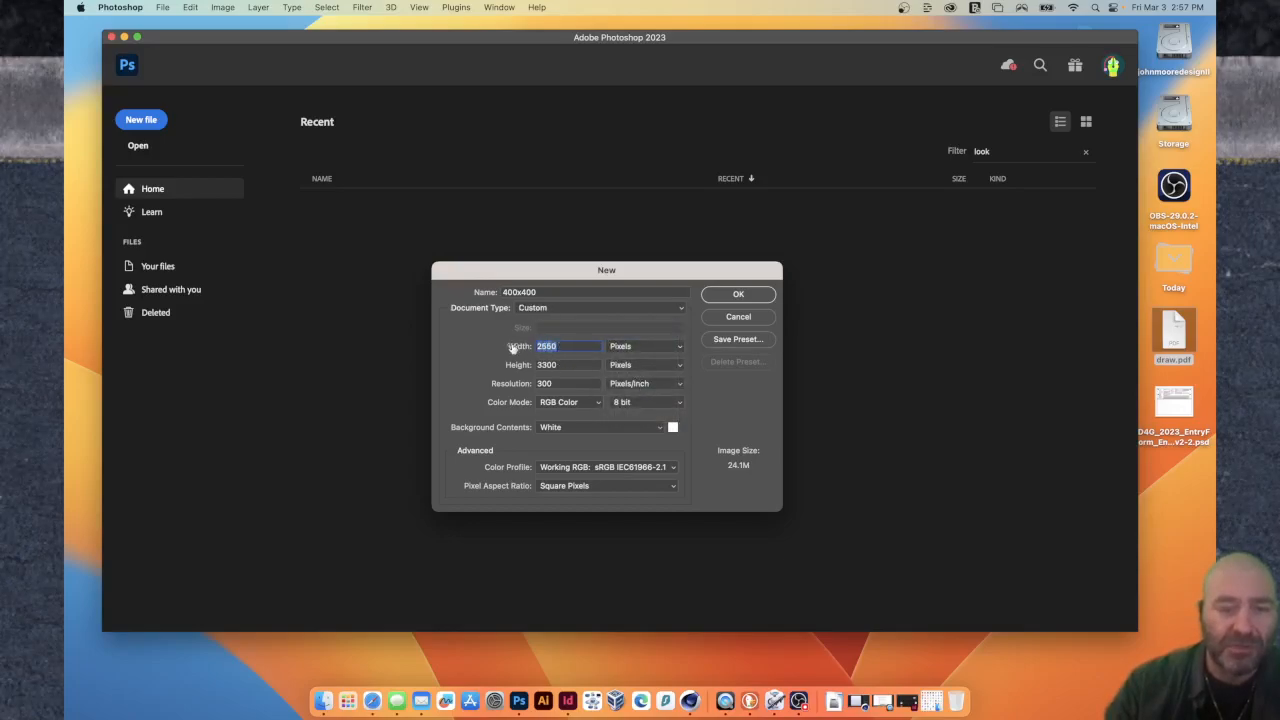
{"action": "type", "text": "400"}
{"action": "key", "text": "Tab"}
{"action": "type", "text": "400"}
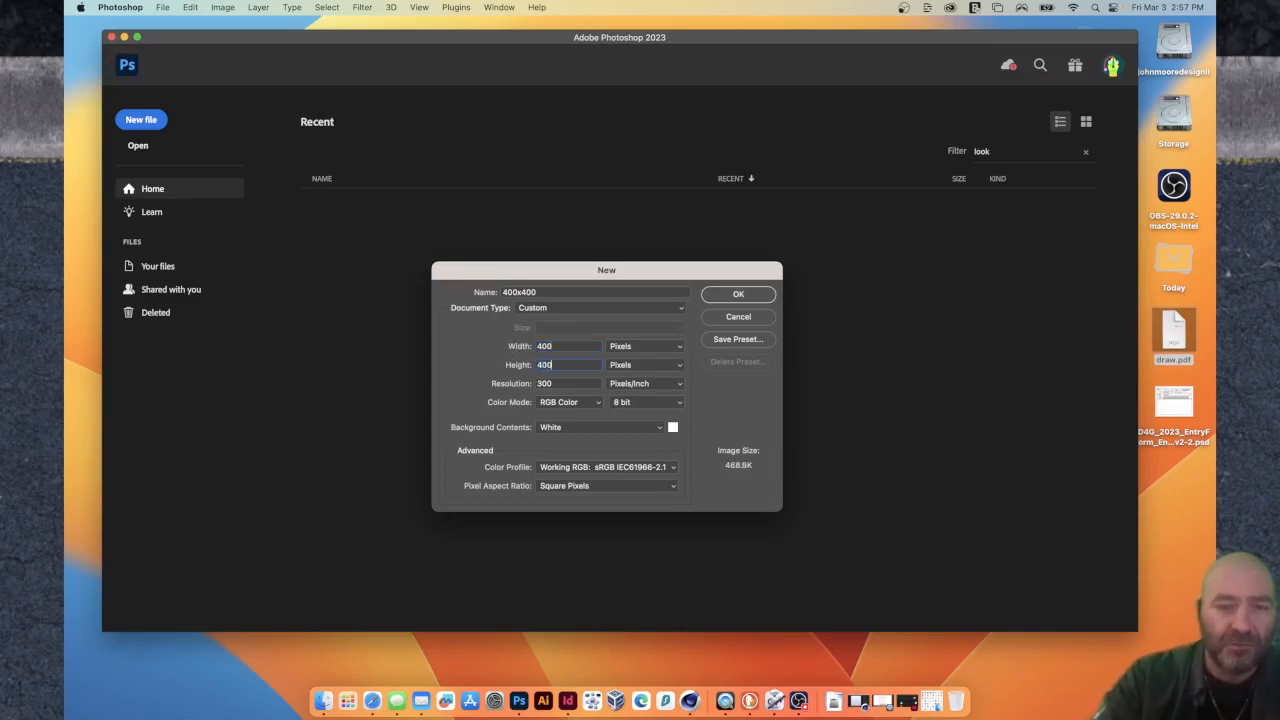
{"action": "key", "text": "Tab"}
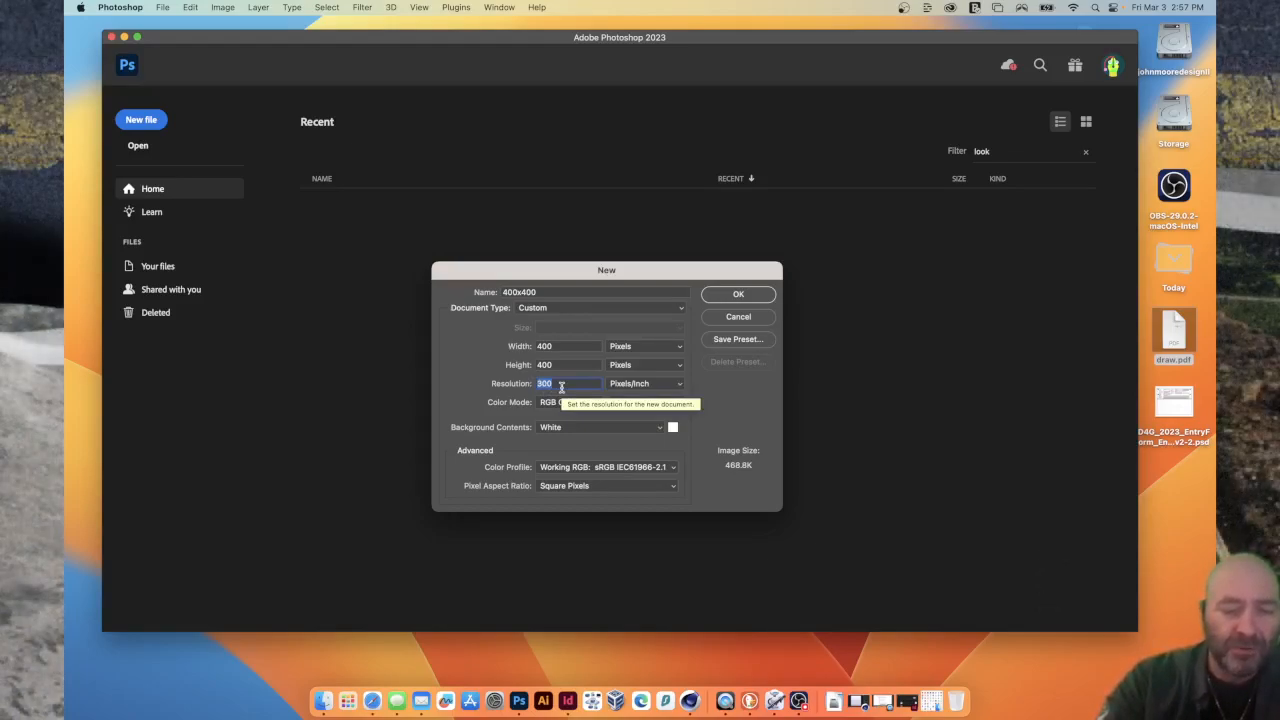
{"action": "type", "text": "72"}
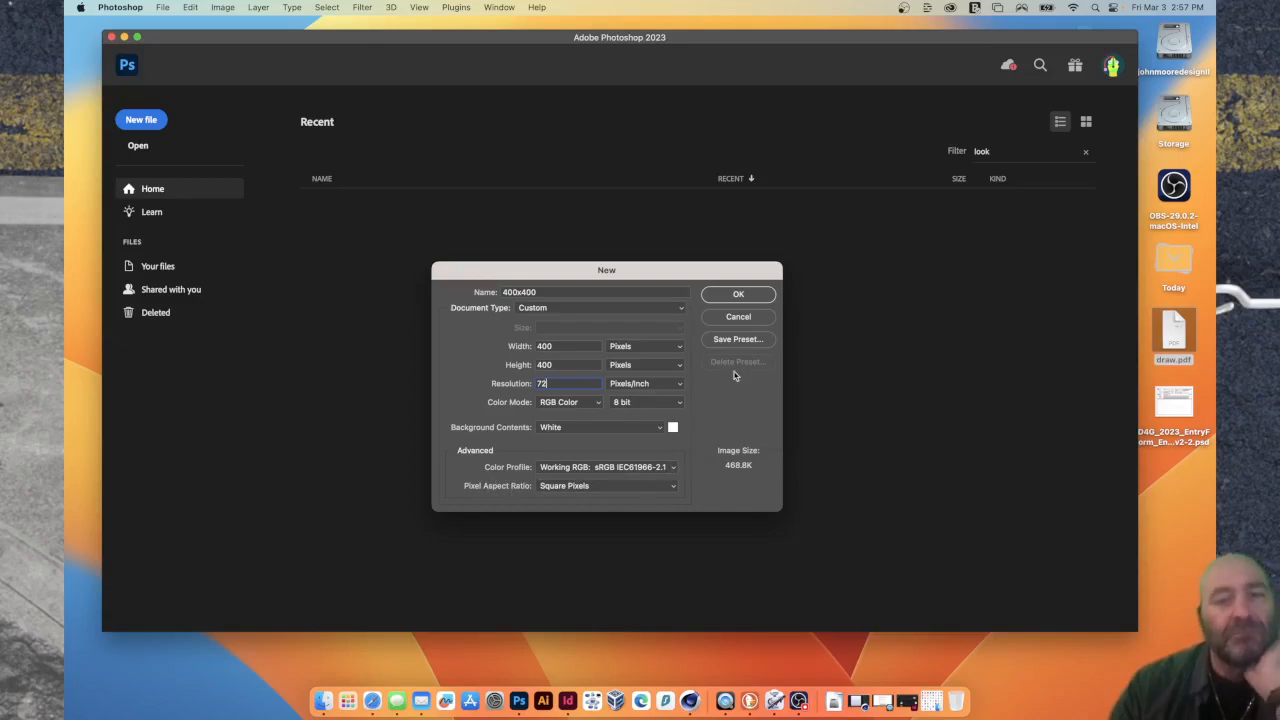
{"action": "left_click", "coordinate": [753, 299]}
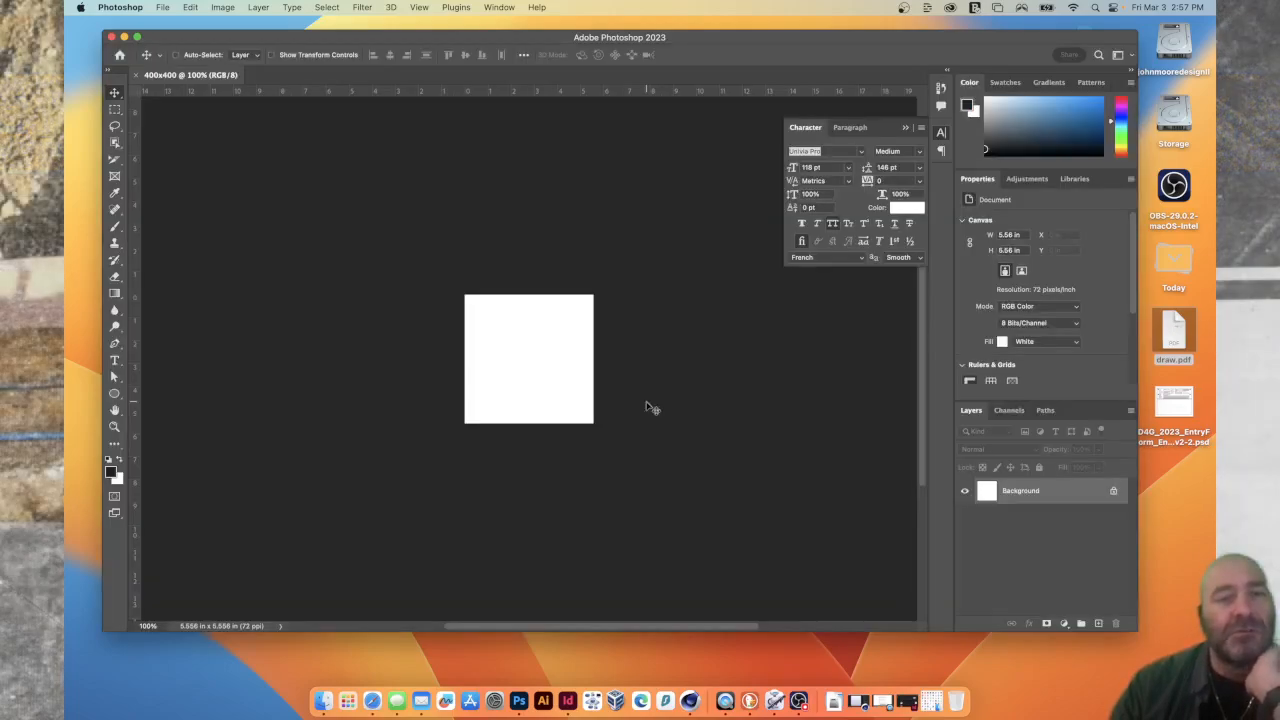
Enlarge the application window to fill the screen around the blank canvas.
{"action": "key", "text": "super+plus"}
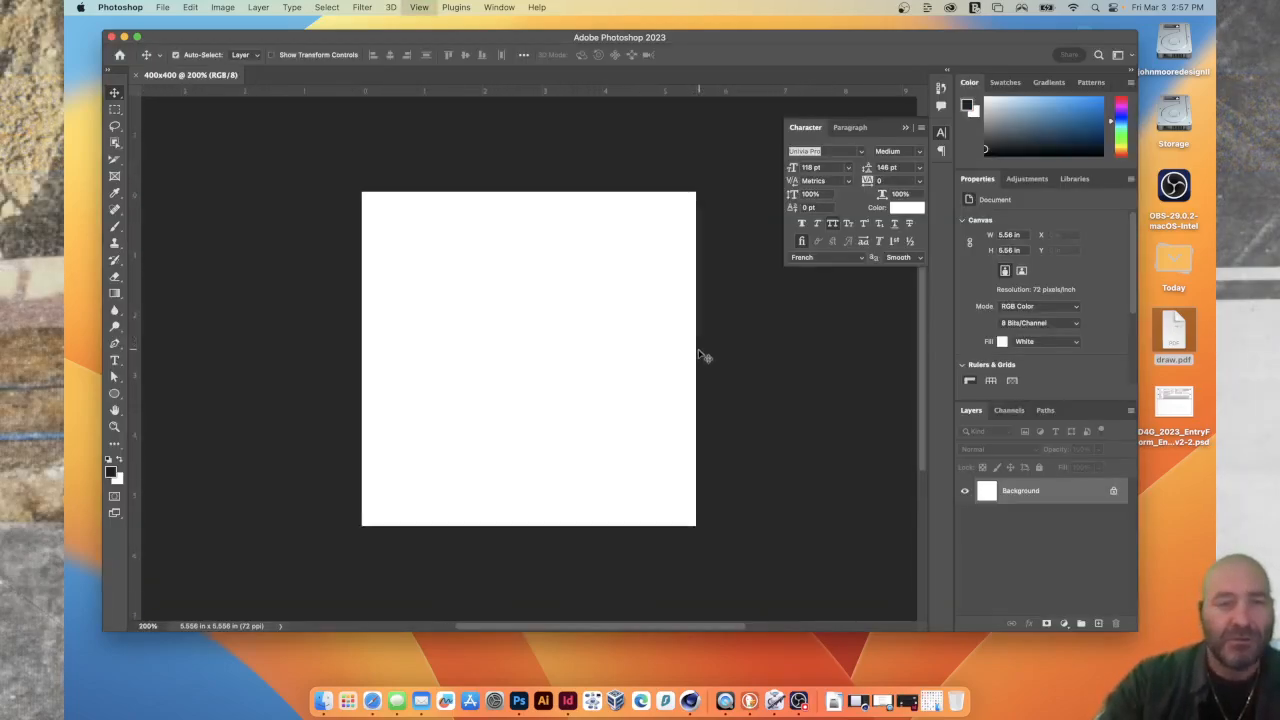
{"action": "key", "text": "super+plus"}
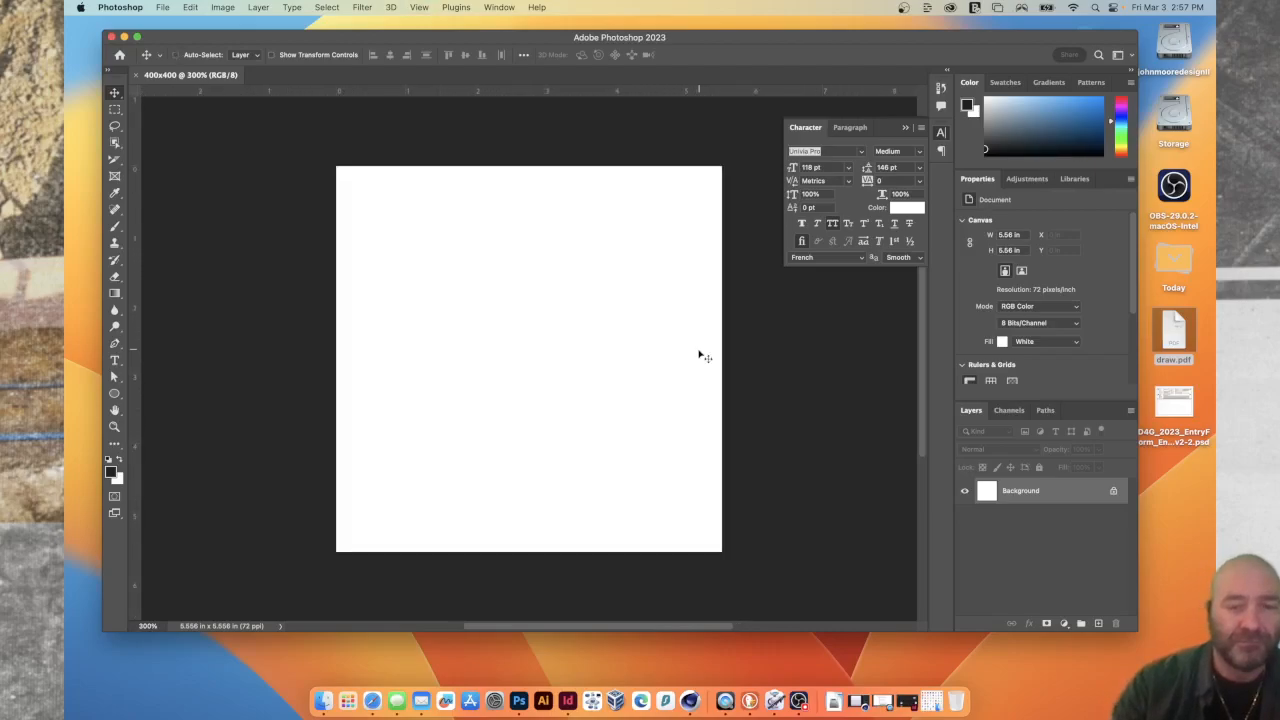
{"action": "left_click_drag", "start_coordinate": [580, 43], "coordinate": [557, 43]}
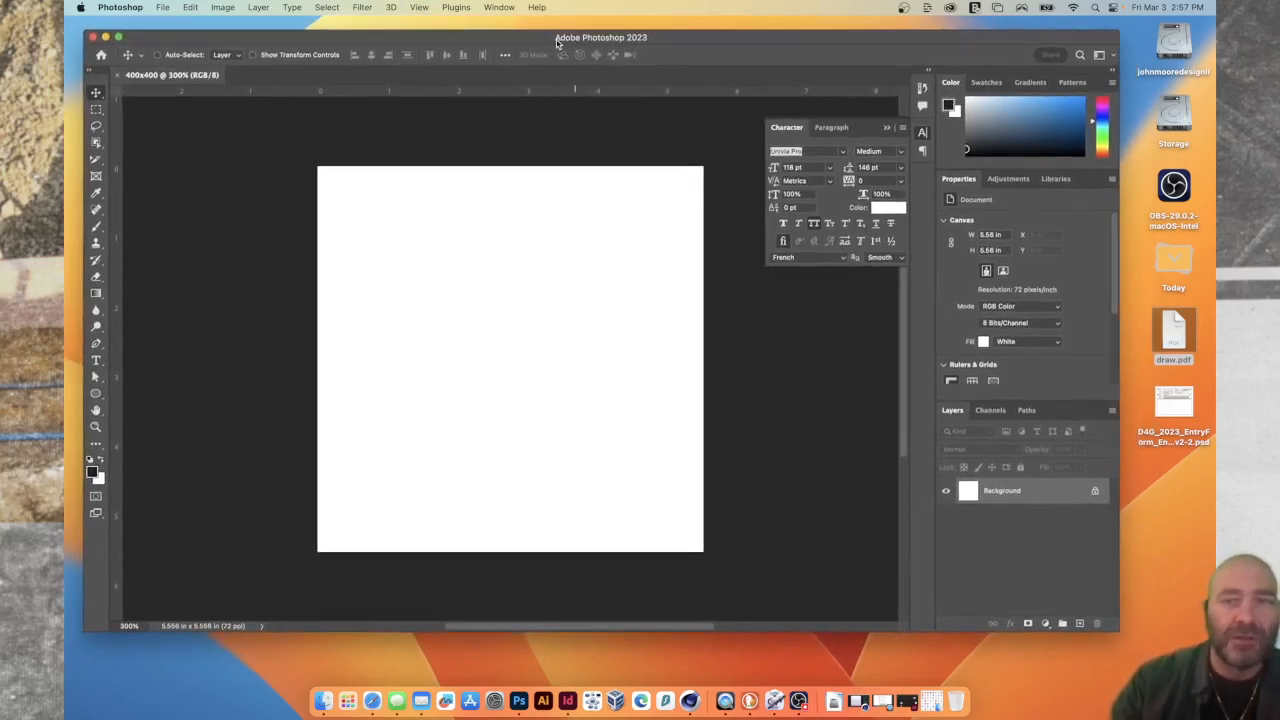
{"action": "left_click", "coordinate": [118, 37]}
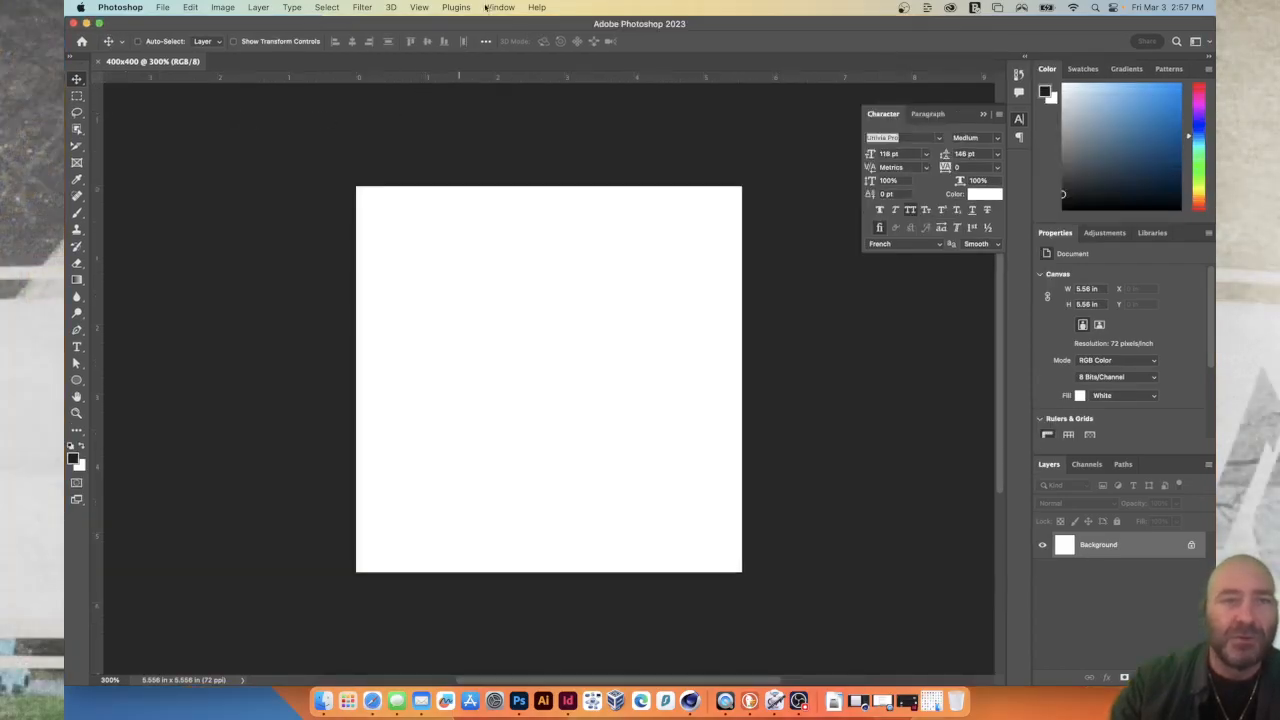
Show the Timeline for the 400x400 document.
{"action": "left_click", "coordinate": [495, 7]}
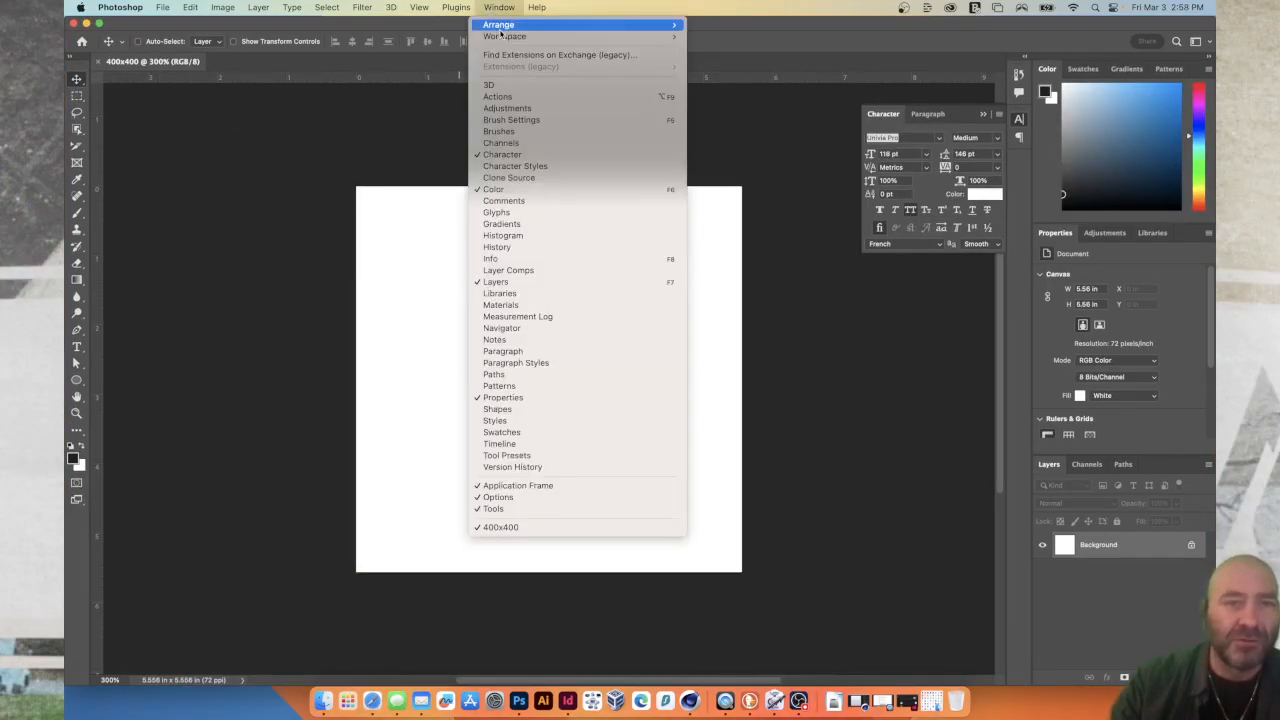
{"action": "mouse_move", "coordinate": [507, 38]}
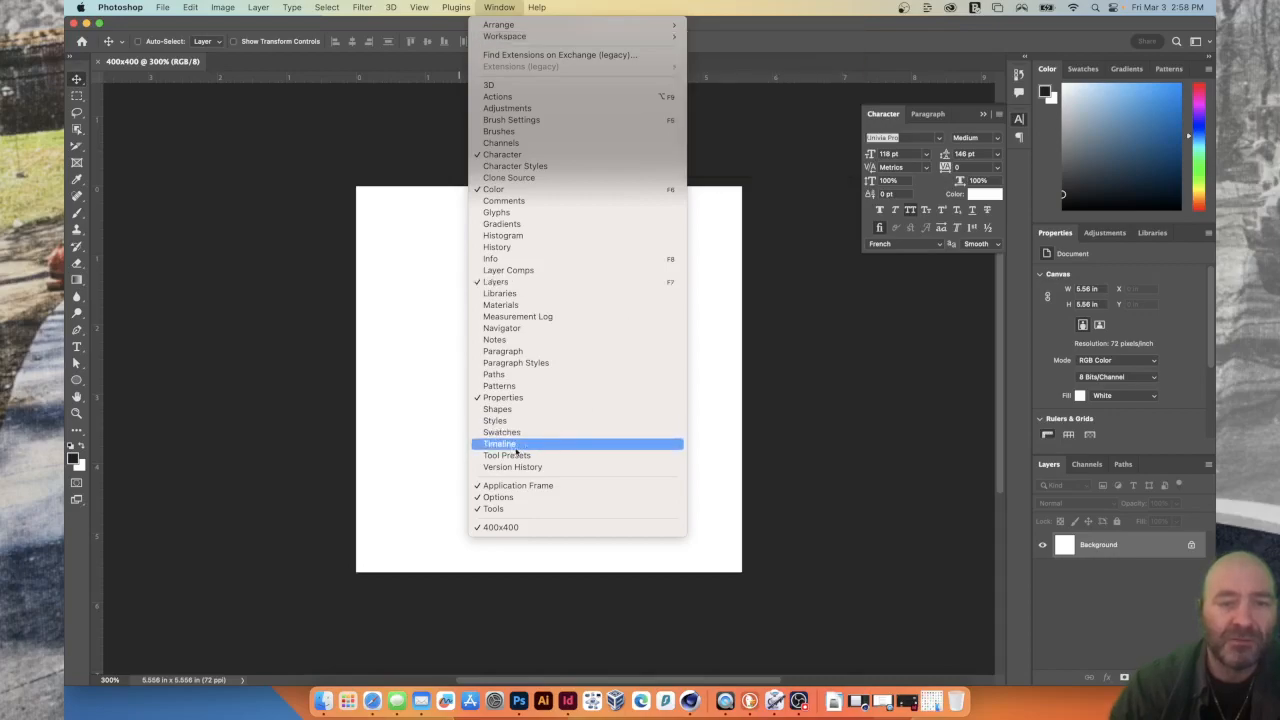
{"action": "mouse_move", "coordinate": [505, 8]}
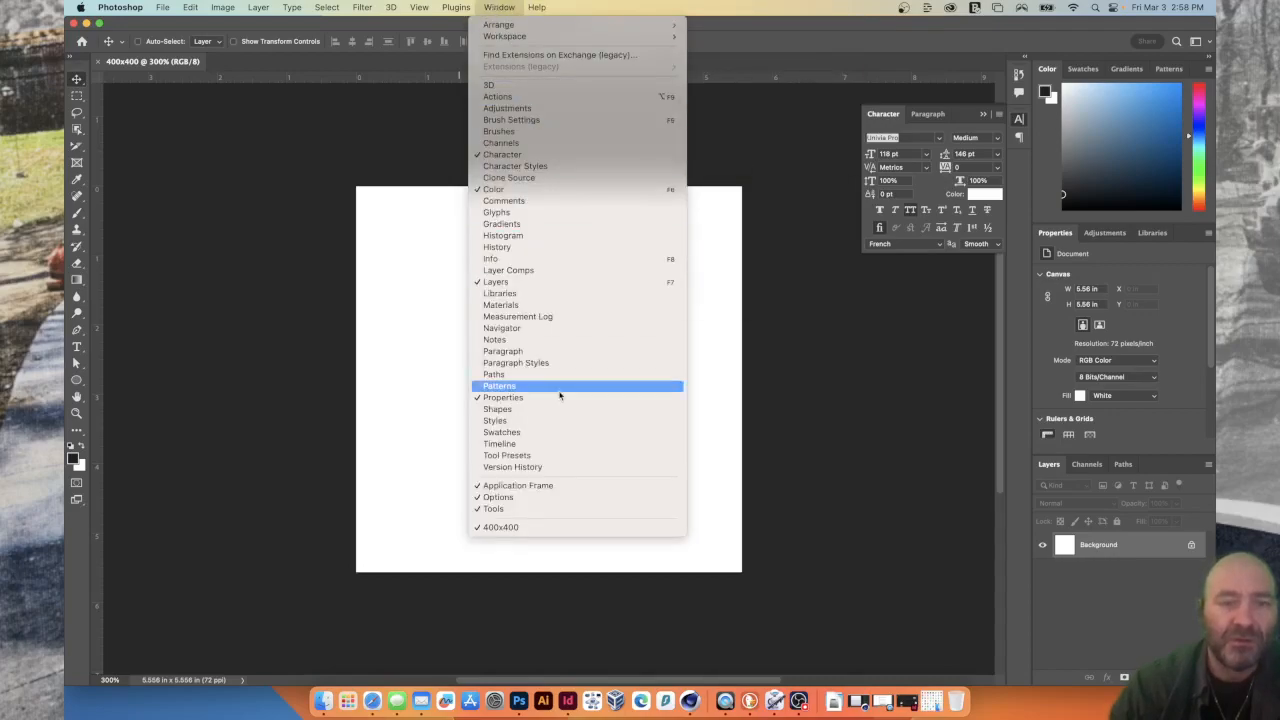
{"action": "left_click", "coordinate": [505, 444]}
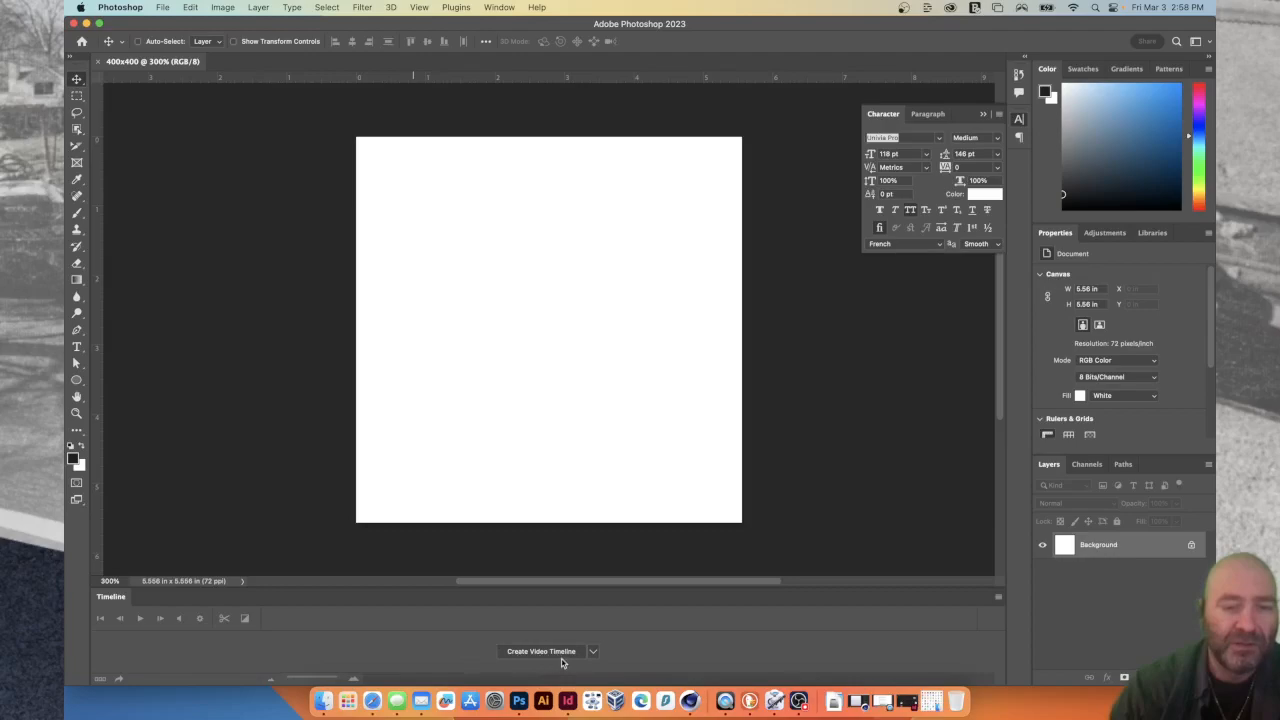
Create a video timeline for the blank document and convert it to a frame animation.
{"action": "left_click", "coordinate": [535, 652]}
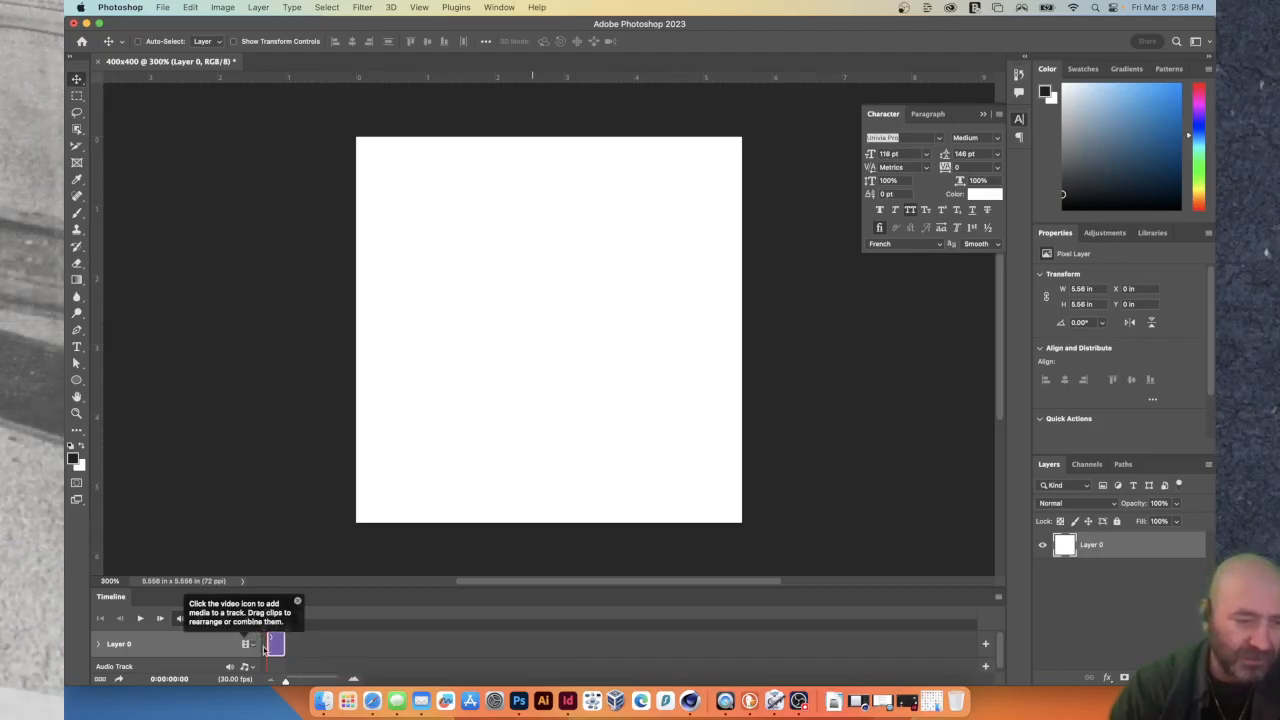
{"action": "left_click", "coordinate": [289, 651]}
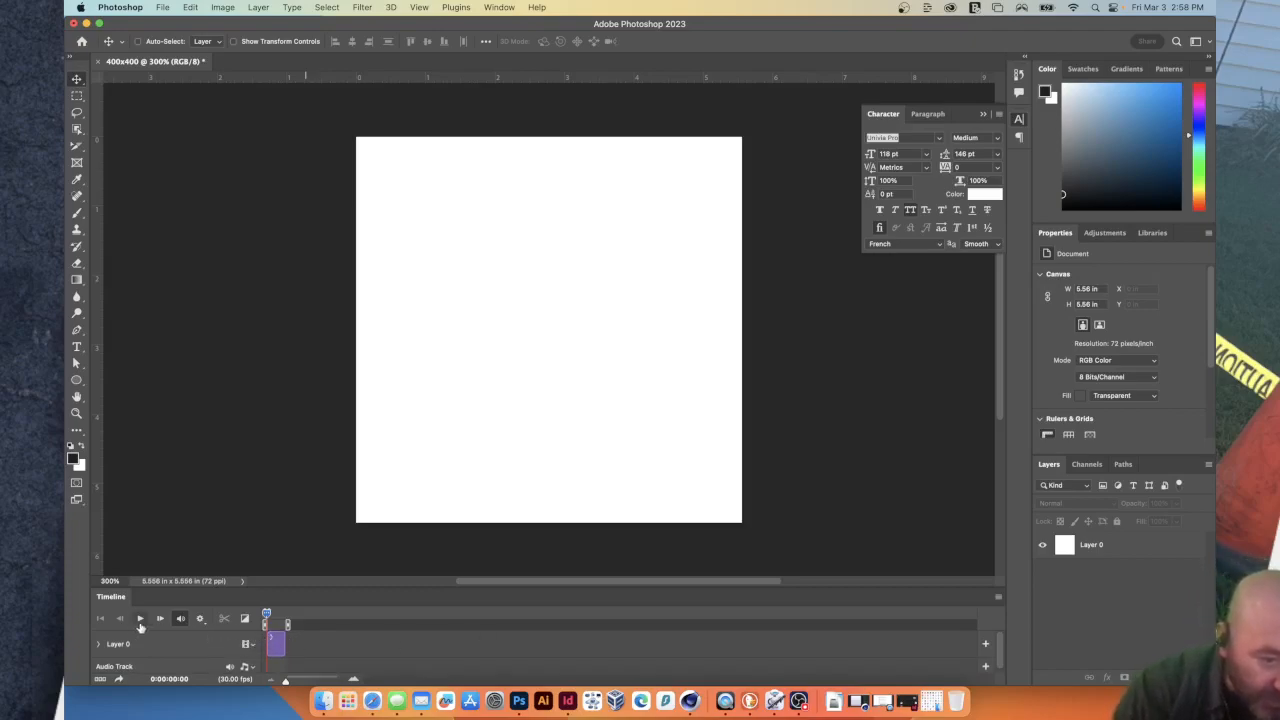
{"action": "left_click", "coordinate": [100, 680]}
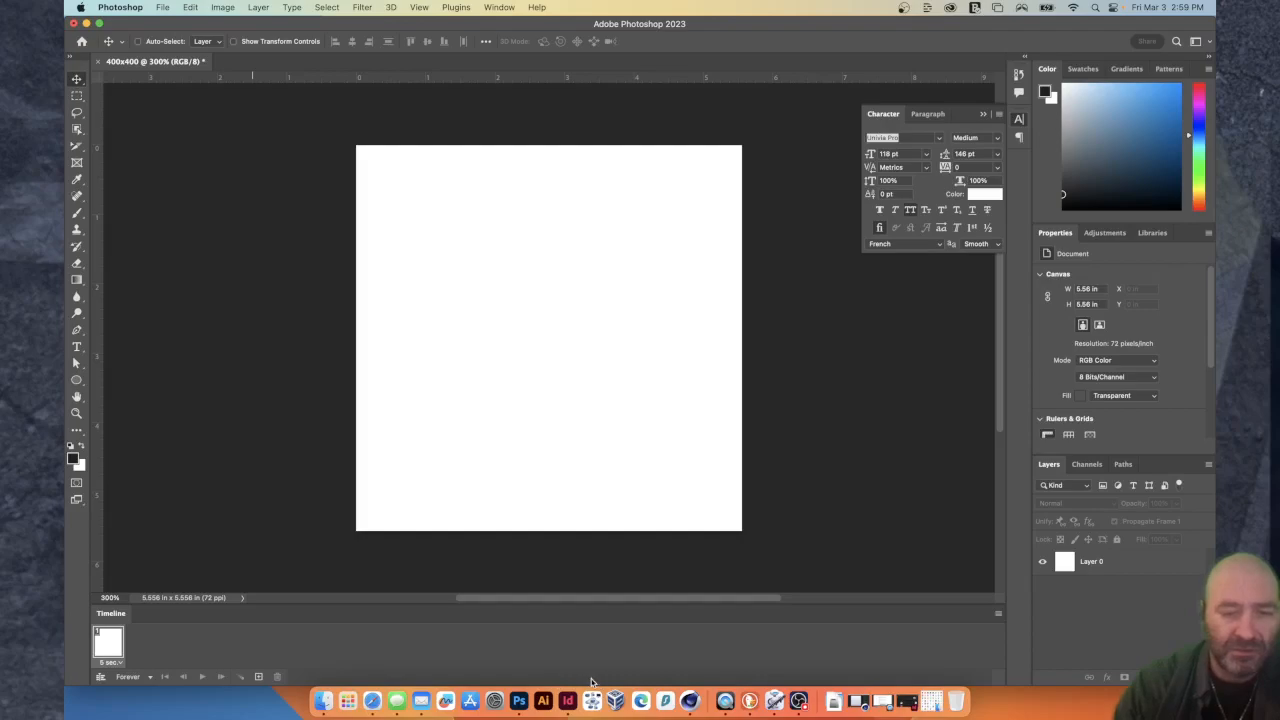
{"action": "key", "text": "super+n"}
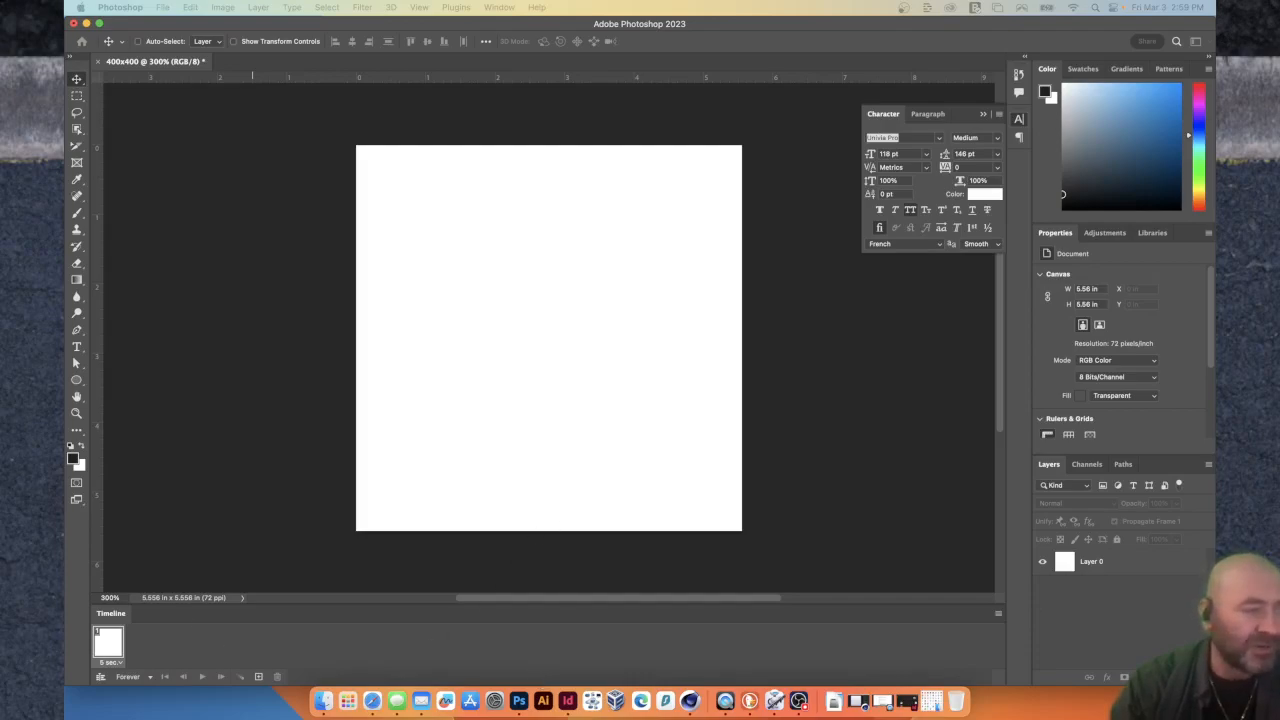
{"action": "left_click", "coordinate": [324, 701]}
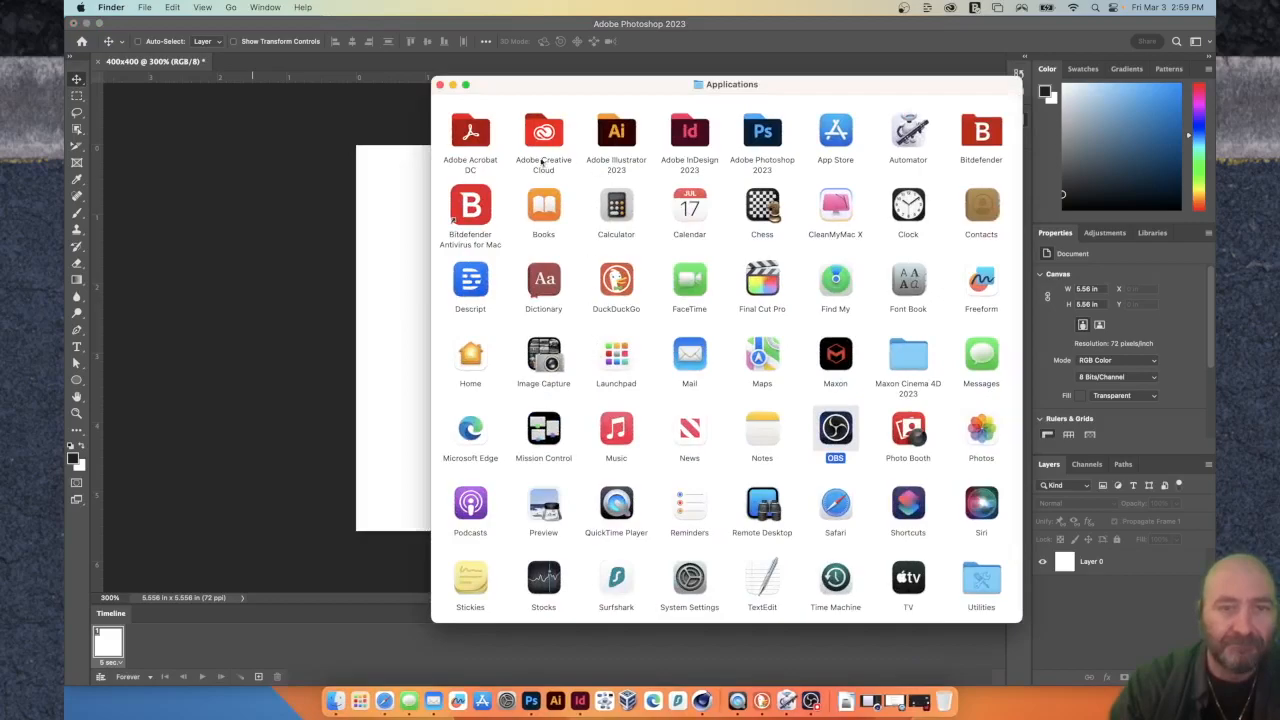
{"action": "left_click", "coordinate": [439, 85]}
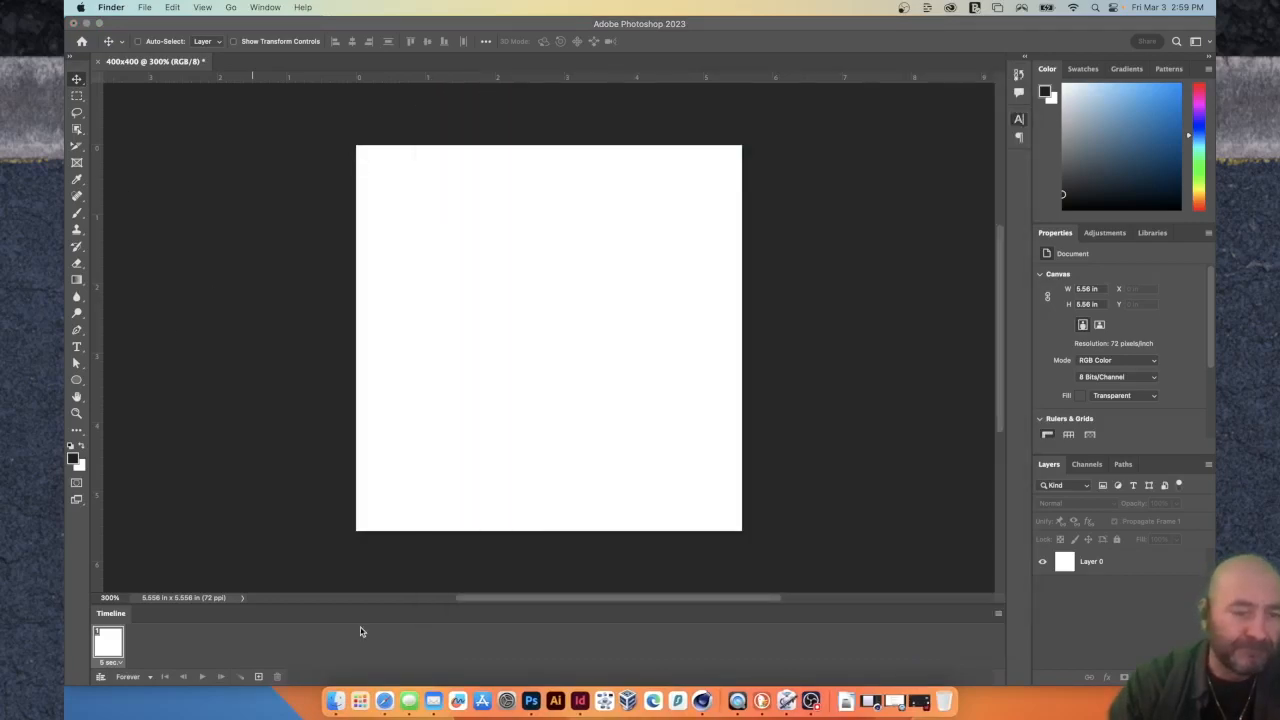
Open the scanned sketch file draw.pdf from the Mac's files in Photoshop.
{"action": "left_click", "coordinate": [332, 701]}
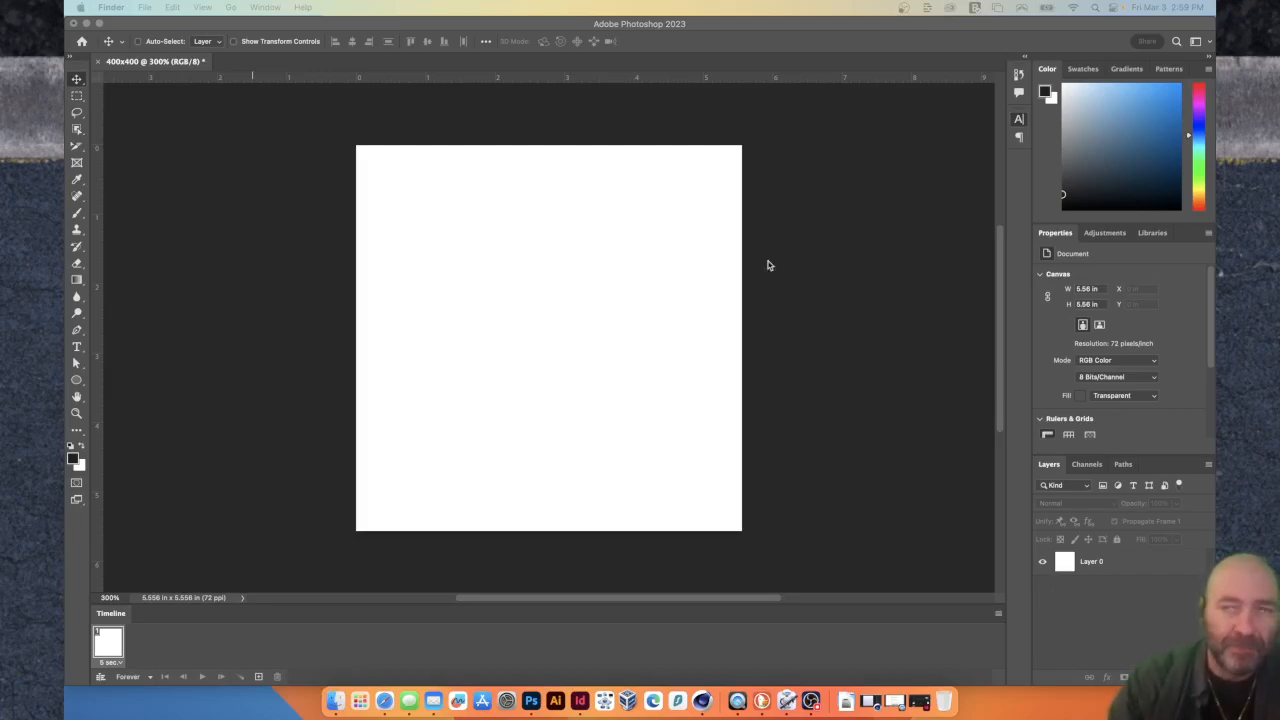
{"action": "left_click_drag", "start_coordinate": [726, 349], "coordinate": [361, 108]}
{"action": "mouse_move", "coordinate": [448, 169]}
{"action": "left_mouse_down"}
{"action": "mouse_move", "coordinate": [563, 326]}
{"action": "mouse_move", "coordinate": [628, 668]}
{"action": "mouse_move", "coordinate": [535, 700]}
{"action": "left_mouse_up"}
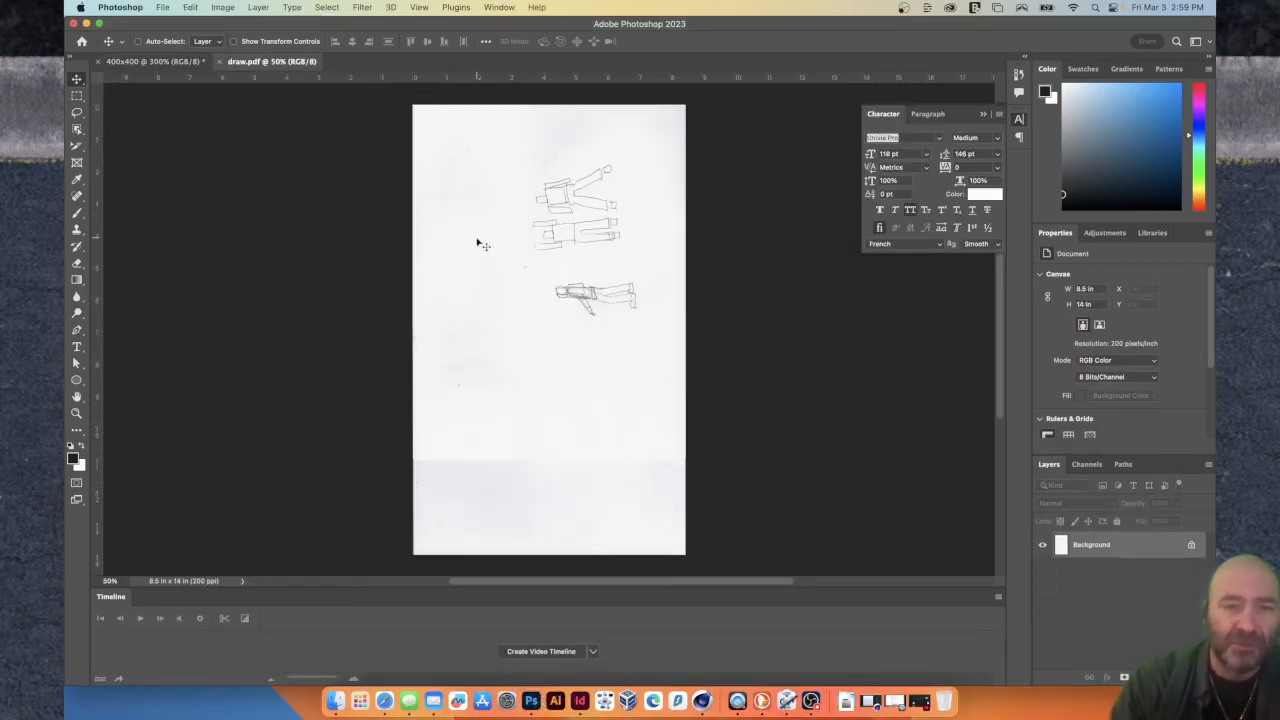
Crop the draw.pdf scan to a rectangle around the upper two sketched figures.
{"action": "left_click", "coordinate": [76, 97]}
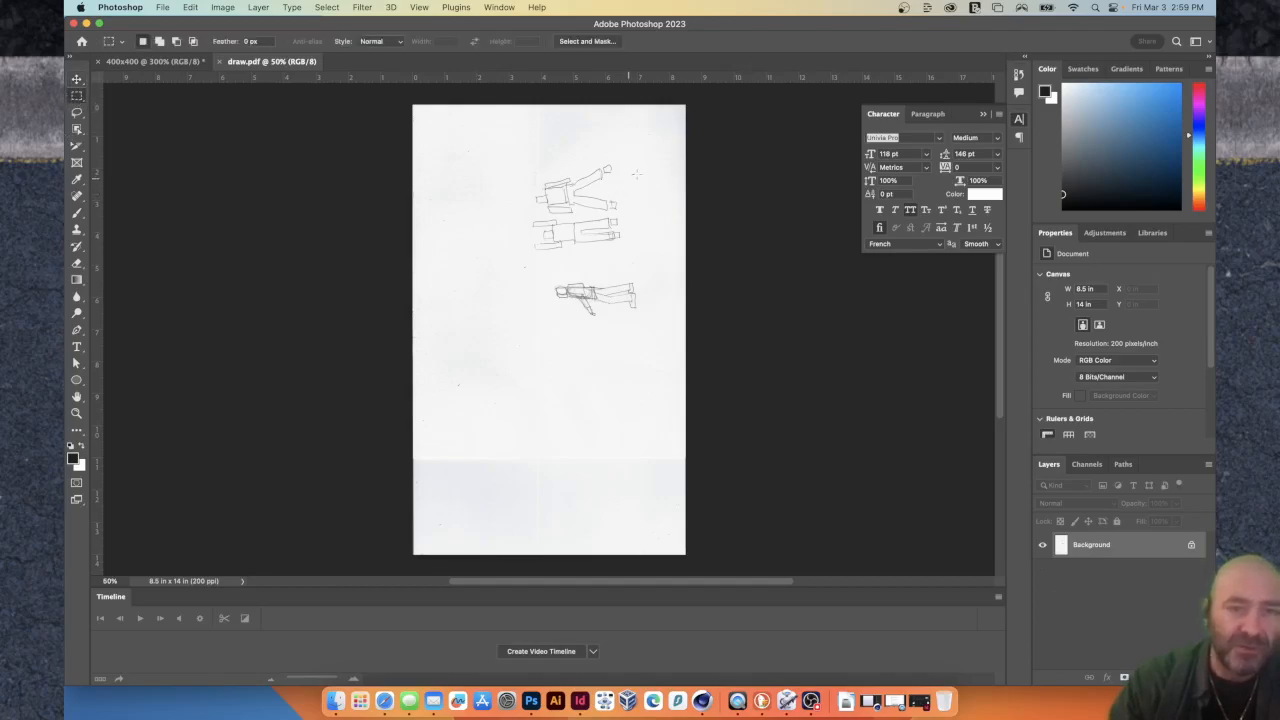
{"action": "mouse_move", "coordinate": [513, 158]}
{"action": "left_mouse_down"}
{"action": "mouse_move", "coordinate": [643, 240]}
{"action": "mouse_move", "coordinate": [646, 260]}
{"action": "left_mouse_up"}
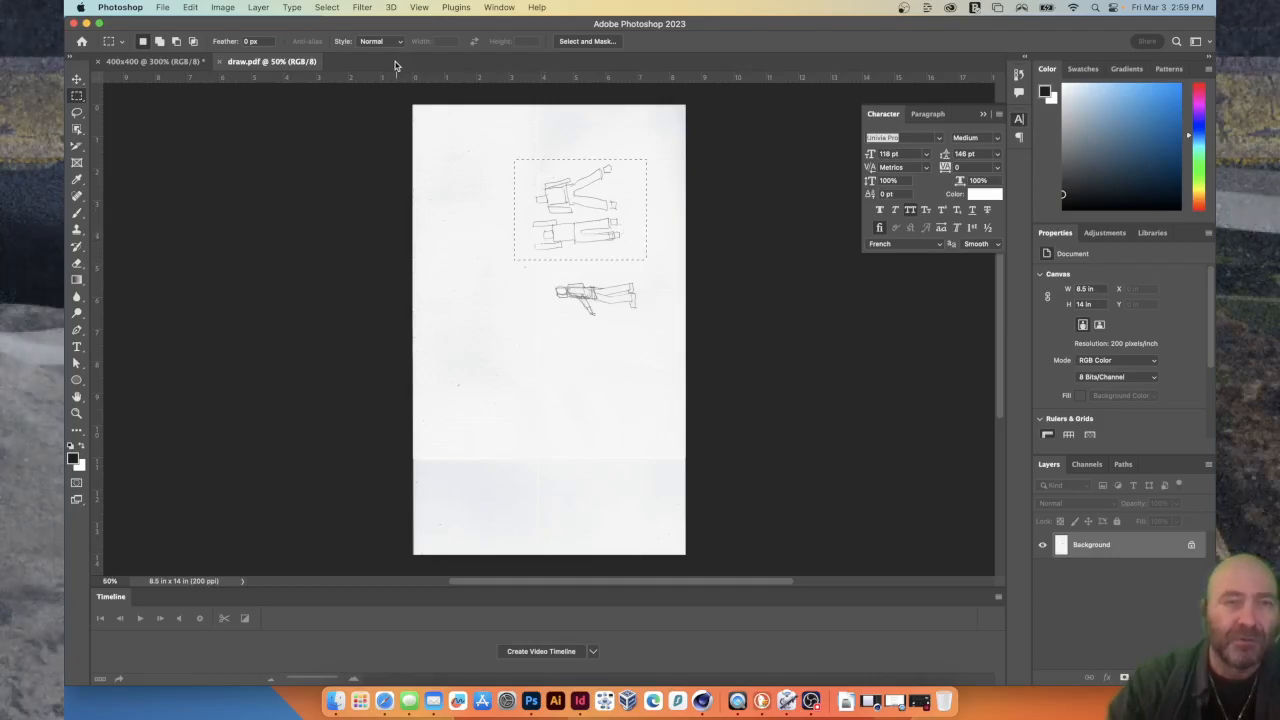
{"action": "left_click", "coordinate": [223, 8]}
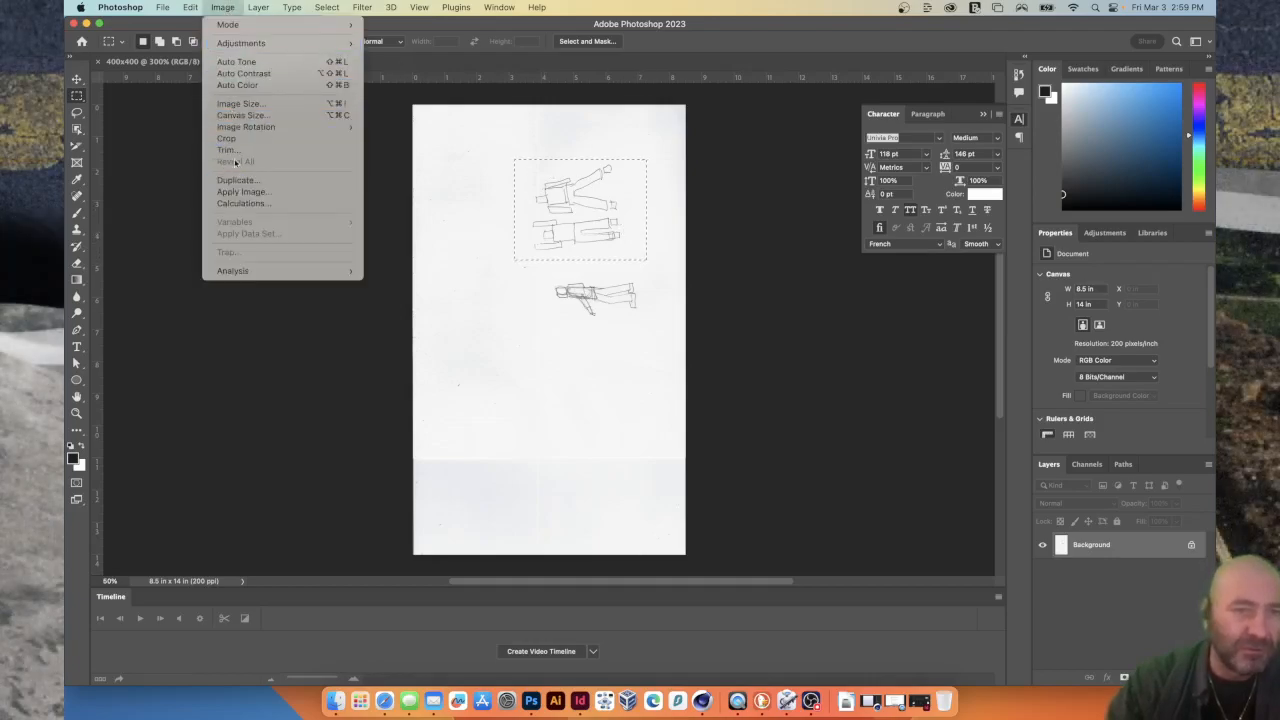
{"action": "left_click", "coordinate": [233, 139]}
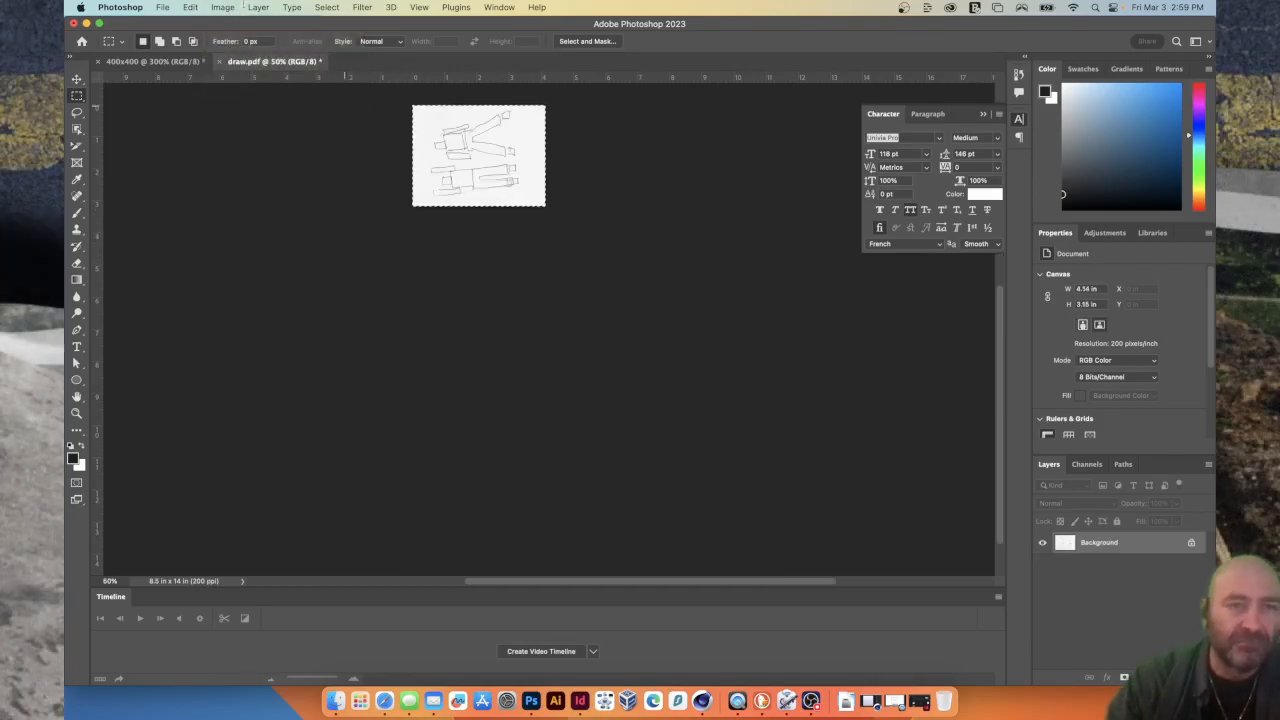
Rotate the cropped sketch image 90° clockwise so the figures stand upright.
{"action": "left_click", "coordinate": [228, 8]}
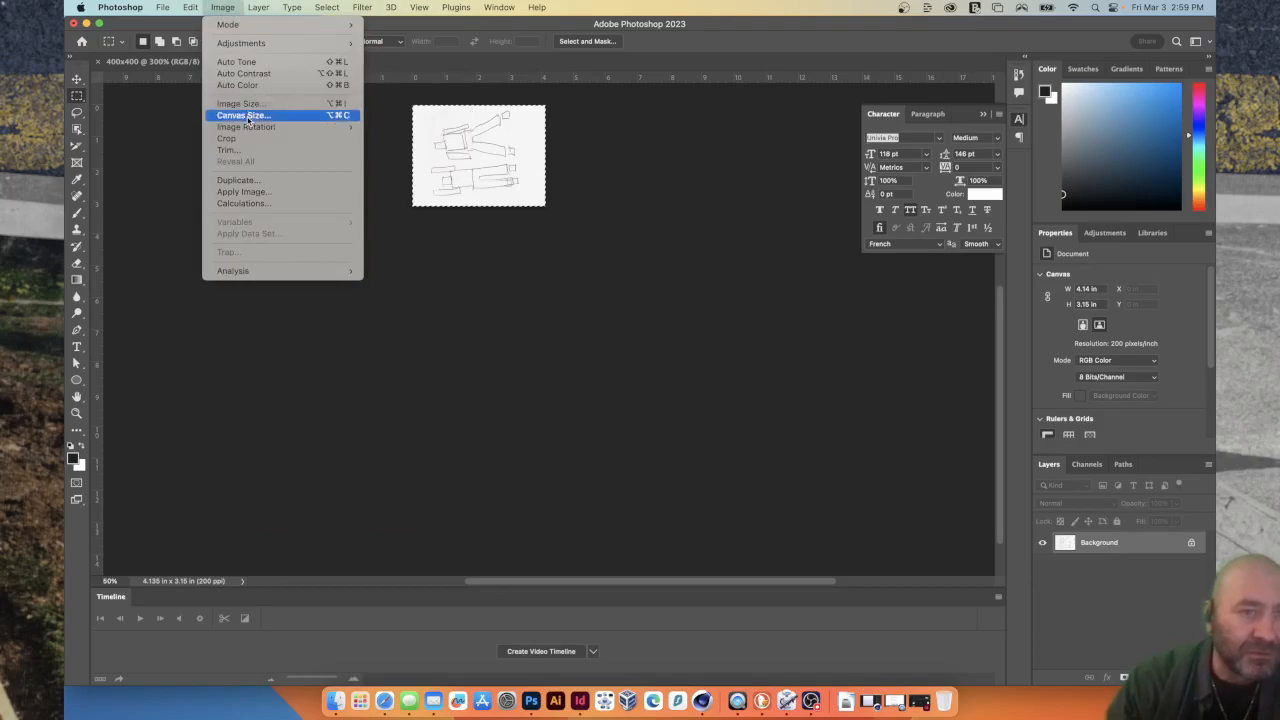
{"action": "mouse_move", "coordinate": [250, 127]}
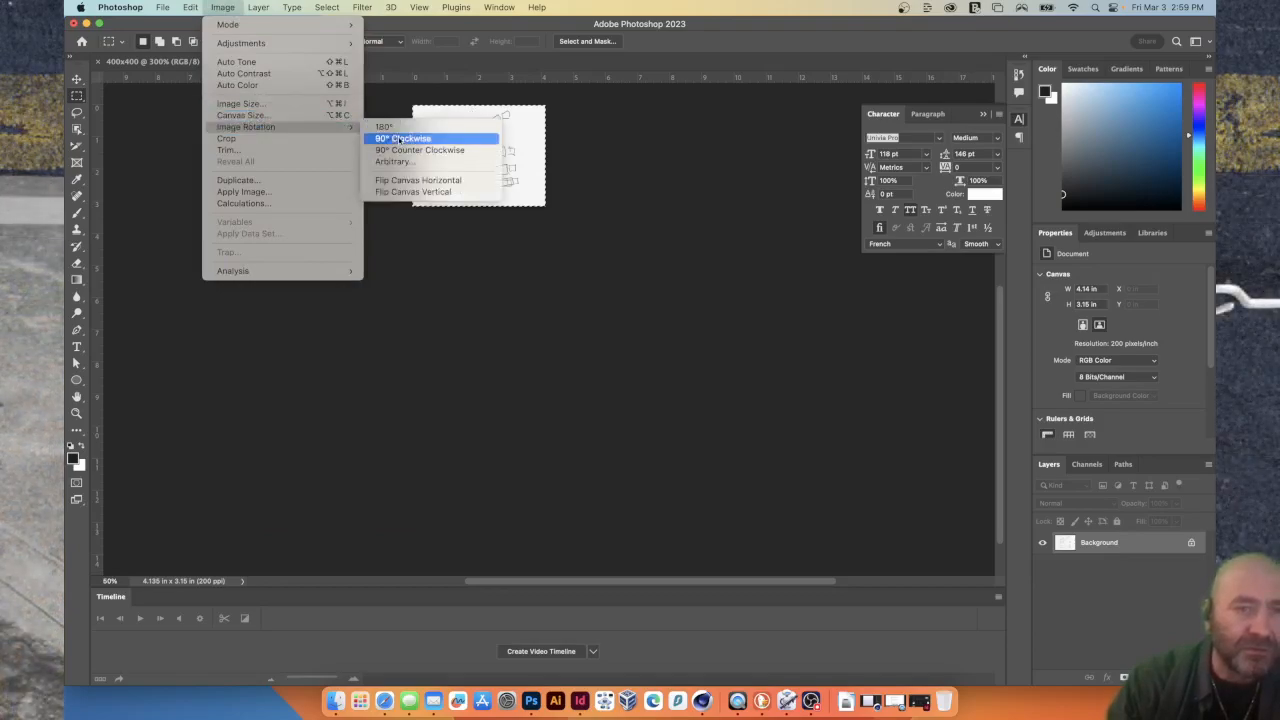
{"action": "left_click", "coordinate": [399, 138]}
Select the whole sketched figure with raised arms using a freehand Lasso outline.
{"action": "key", "text": "super+1"}
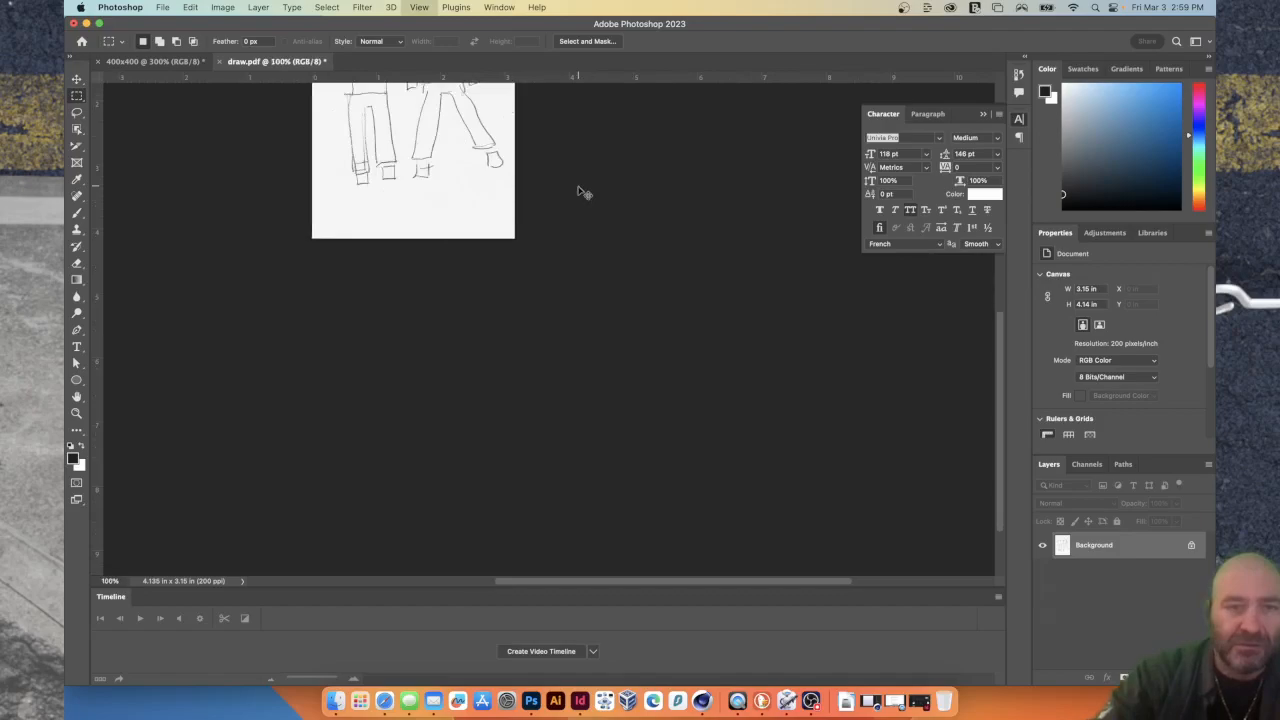
{"action": "key", "text": "super+plus"}
{"action": "key", "text": "super+plus"}
{"action": "scroll", "coordinate": [577, 187], "scroll_direction": "up", "scroll_amount": 9}
{"action": "scroll", "coordinate": [577, 187], "scroll_direction": "left", "scroll_amount": 6}
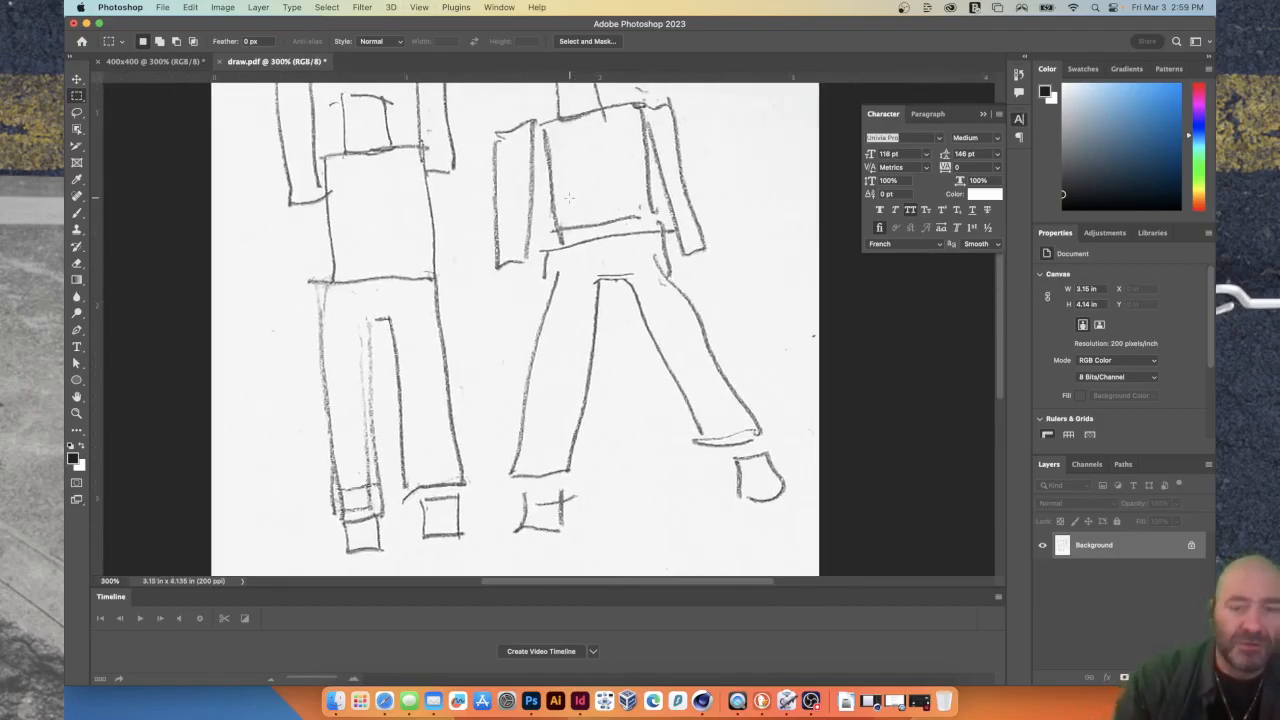
{"action": "key", "text": "super+minus"}
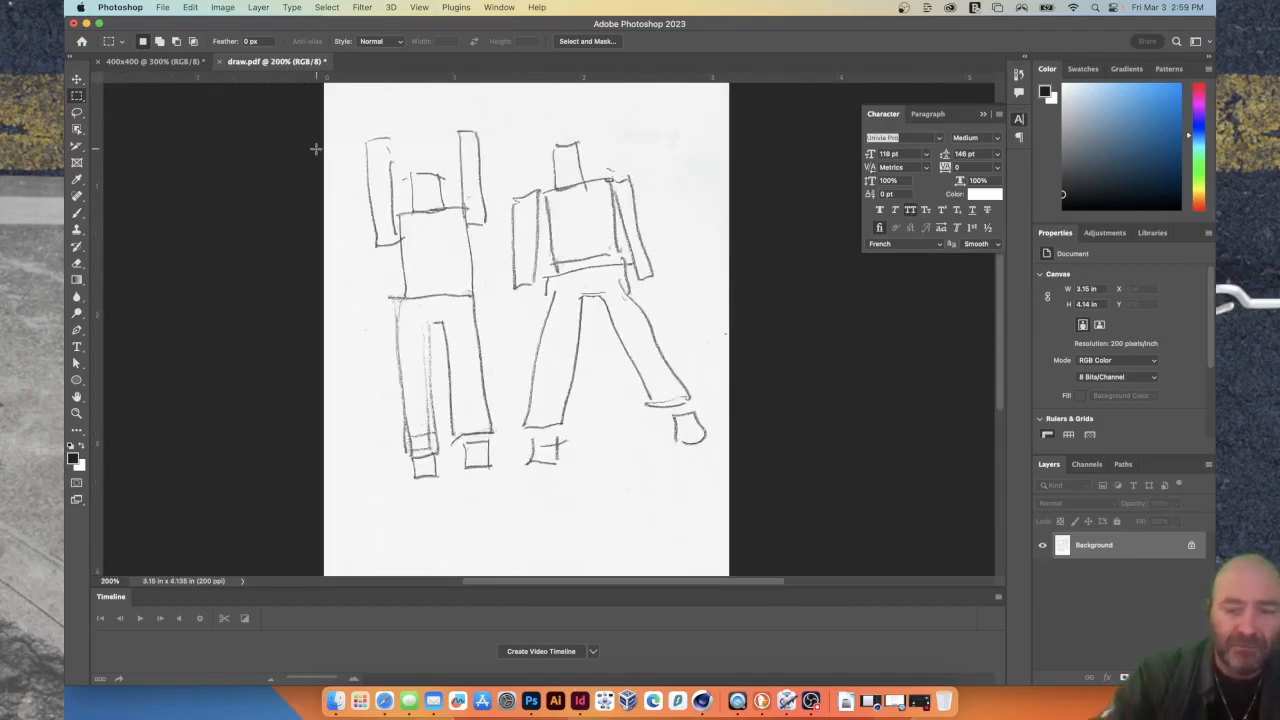
{"action": "key", "text": "l"}
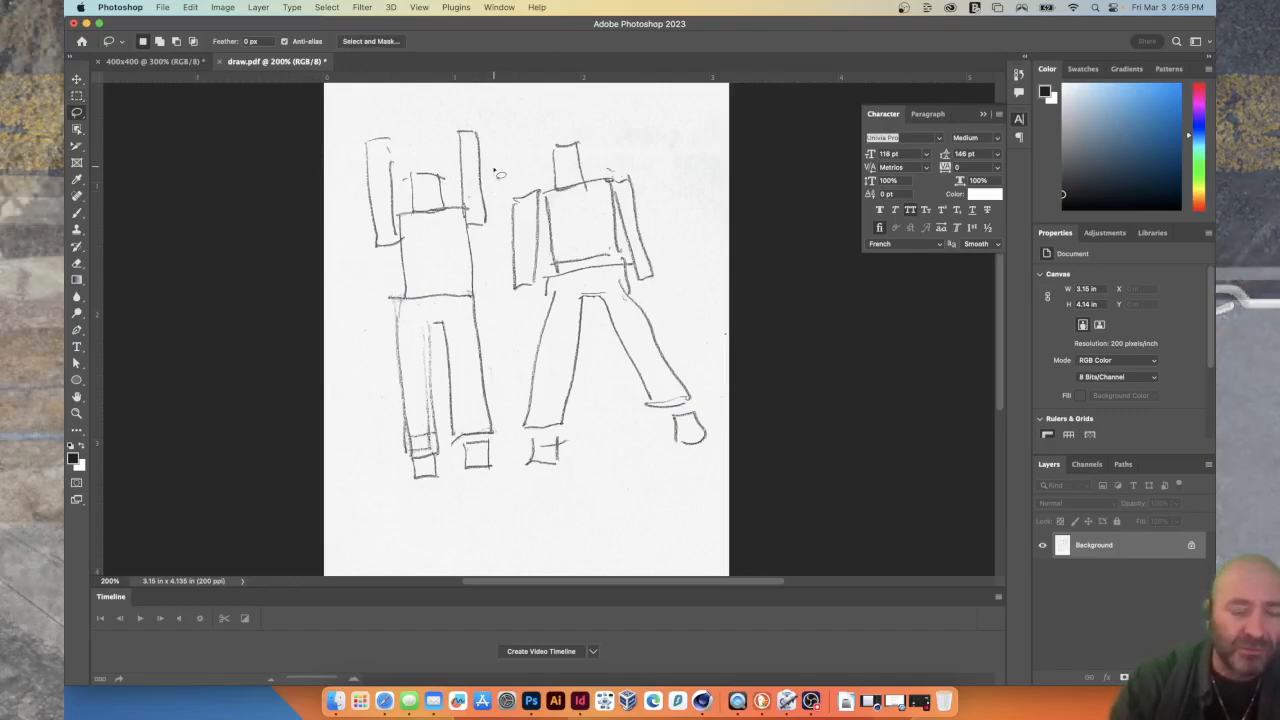
{"action": "mouse_move", "coordinate": [500, 160]}
{"action": "left_mouse_down"}
{"action": "mouse_move", "coordinate": [494, 113]}
{"action": "mouse_move", "coordinate": [348, 120]}
{"action": "mouse_move", "coordinate": [369, 413]}
{"action": "mouse_move", "coordinate": [379, 471]}
{"action": "mouse_move", "coordinate": [402, 503]}
{"action": "mouse_move", "coordinate": [495, 500]}
{"action": "mouse_move", "coordinate": [507, 476]}
{"action": "mouse_move", "coordinate": [502, 218]}
{"action": "left_mouse_up"}
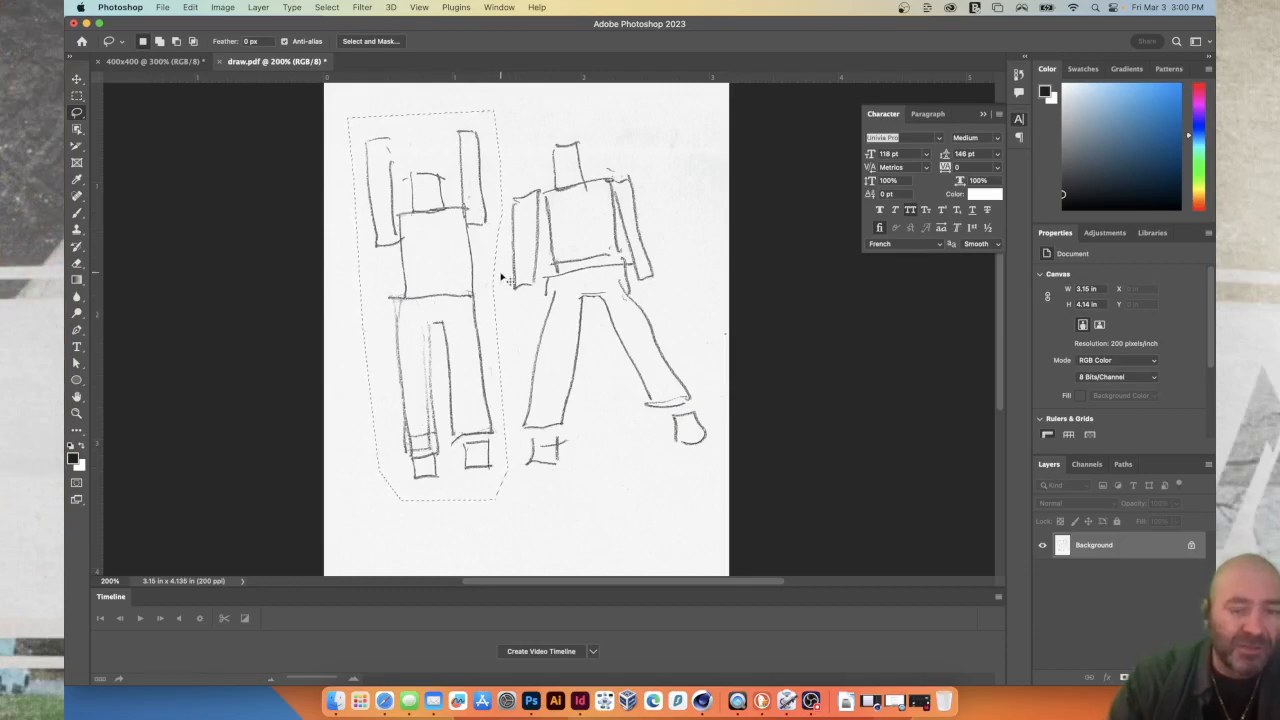
Paste the raised-arms figure into the 400x400 document and whiten its grey paper by sampling it as the Curves white point.
{"action": "left_click", "coordinate": [157, 62]}
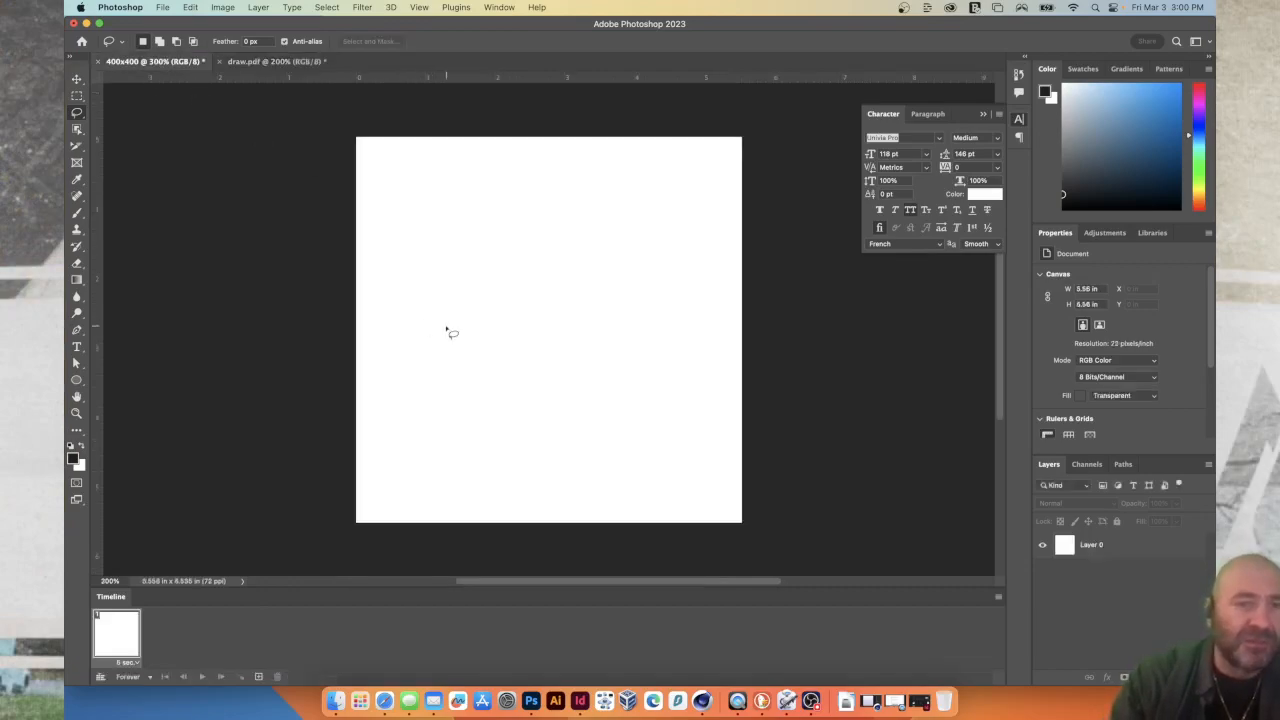
{"action": "key", "text": "super+v"}
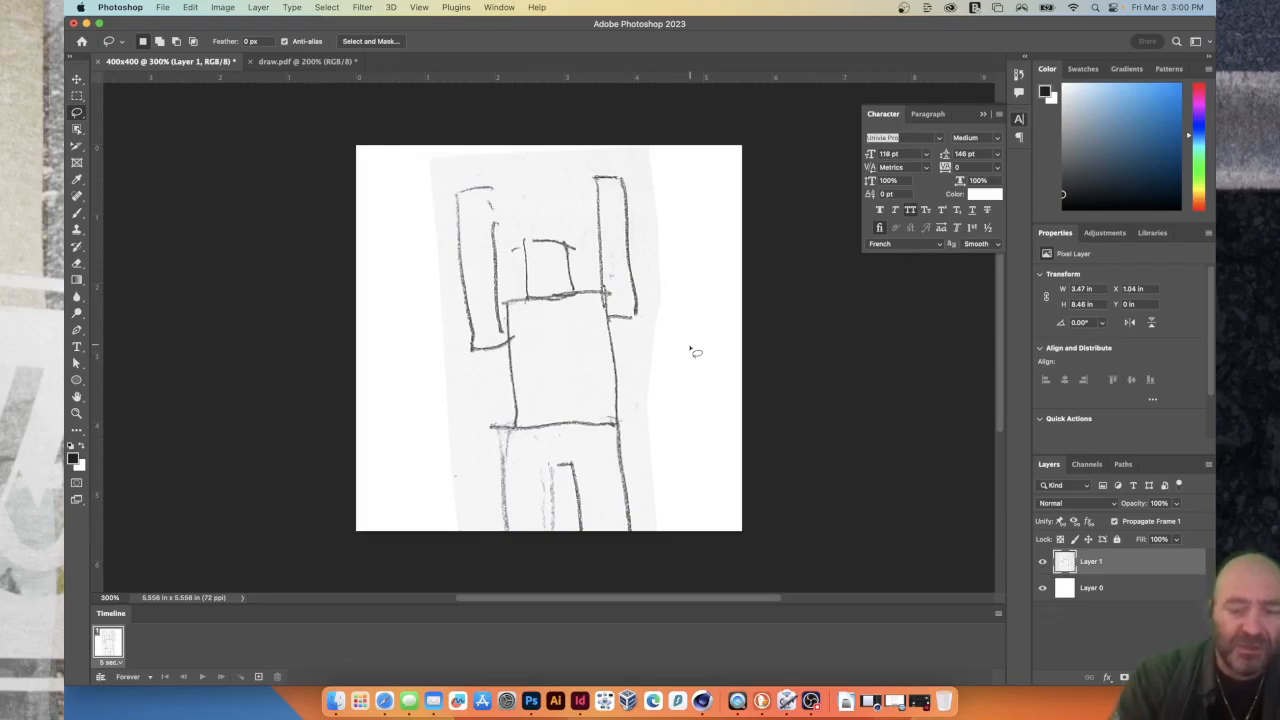
{"action": "key", "text": "super+m"}
{"action": "mouse_move", "coordinate": [594, 157]}
{"action": "left_mouse_down"}
{"action": "mouse_move", "coordinate": [776, 171]}
{"action": "mouse_move", "coordinate": [887, 255]}
{"action": "left_mouse_up"}
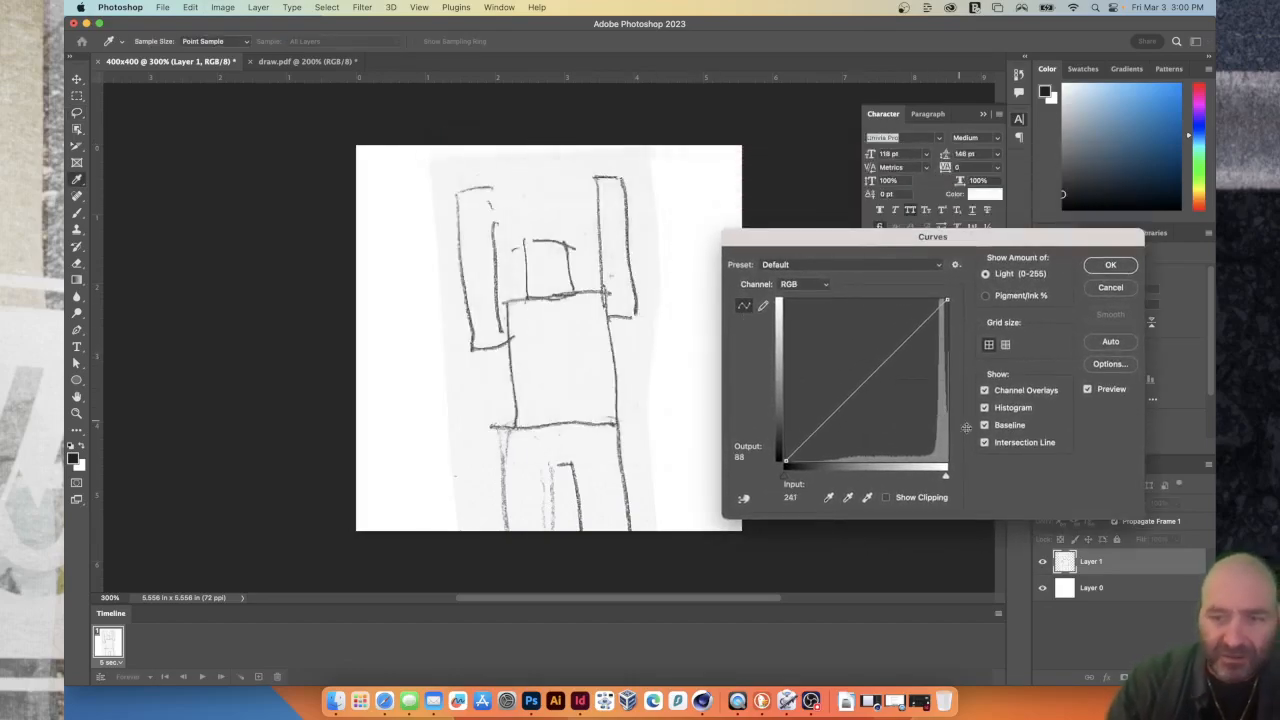
{"action": "left_click", "coordinate": [866, 498]}
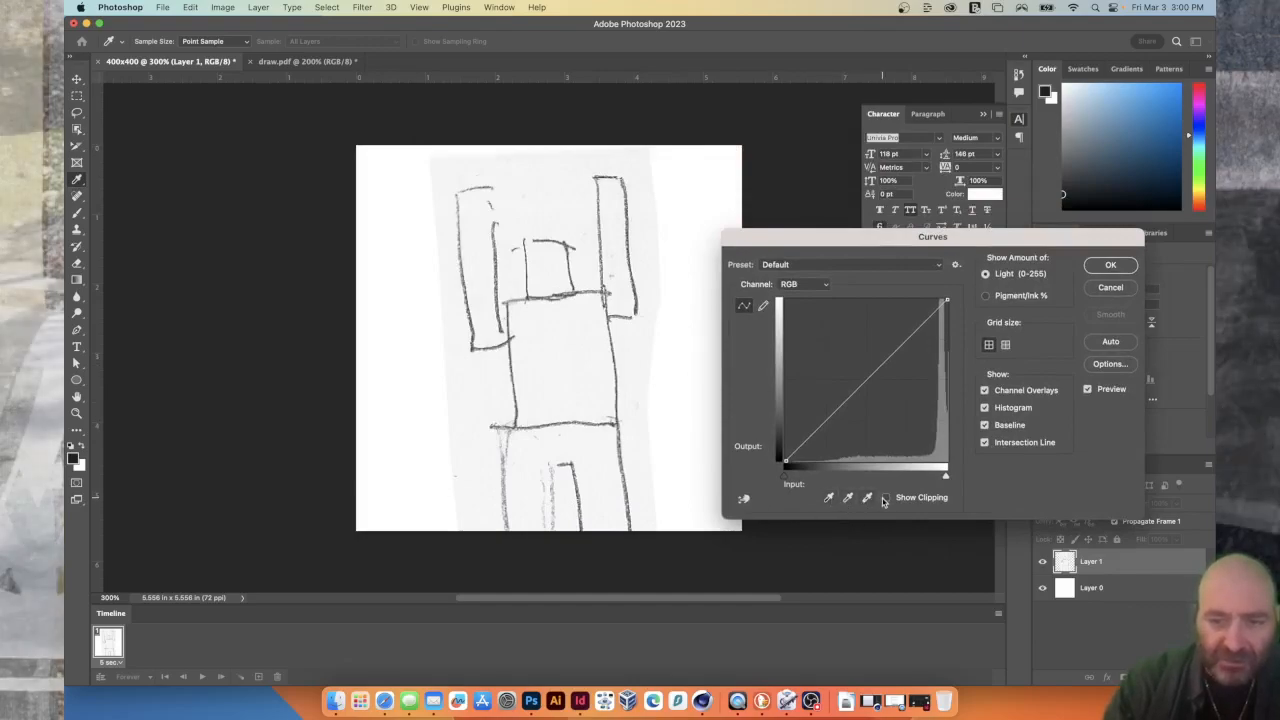
{"action": "left_click", "coordinate": [603, 442]}
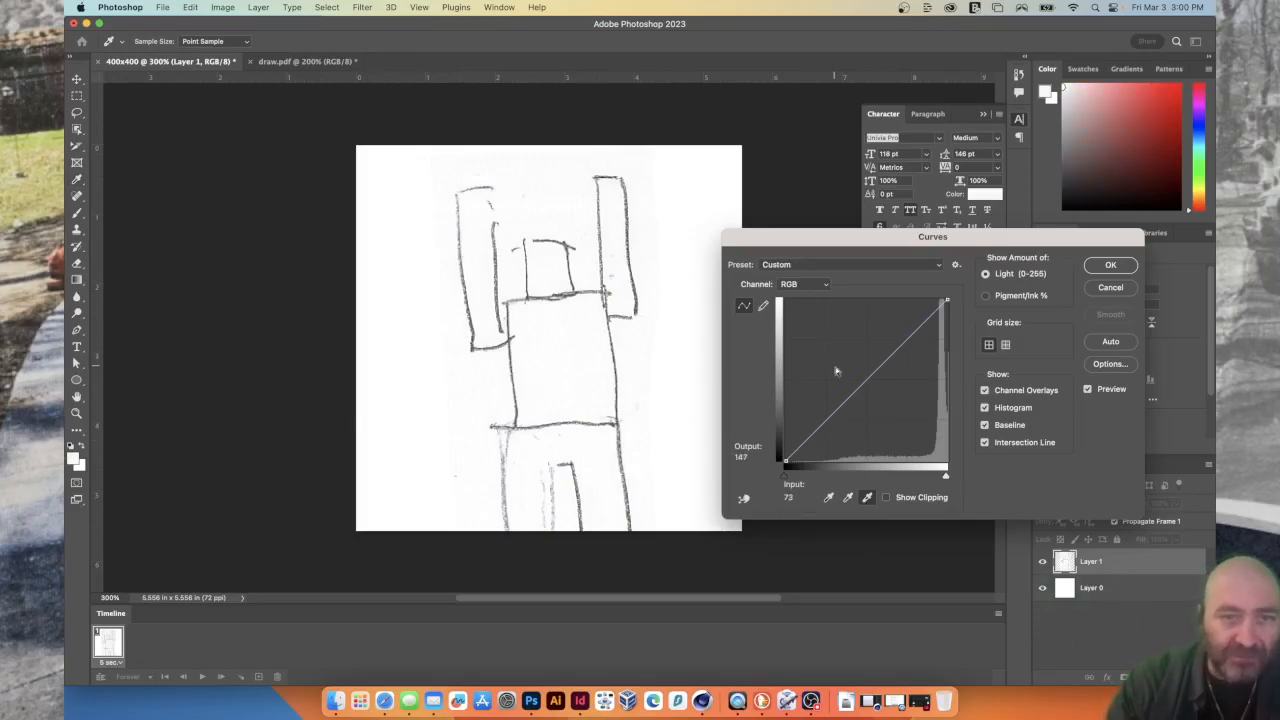
{"action": "left_click", "coordinate": [1110, 265]}
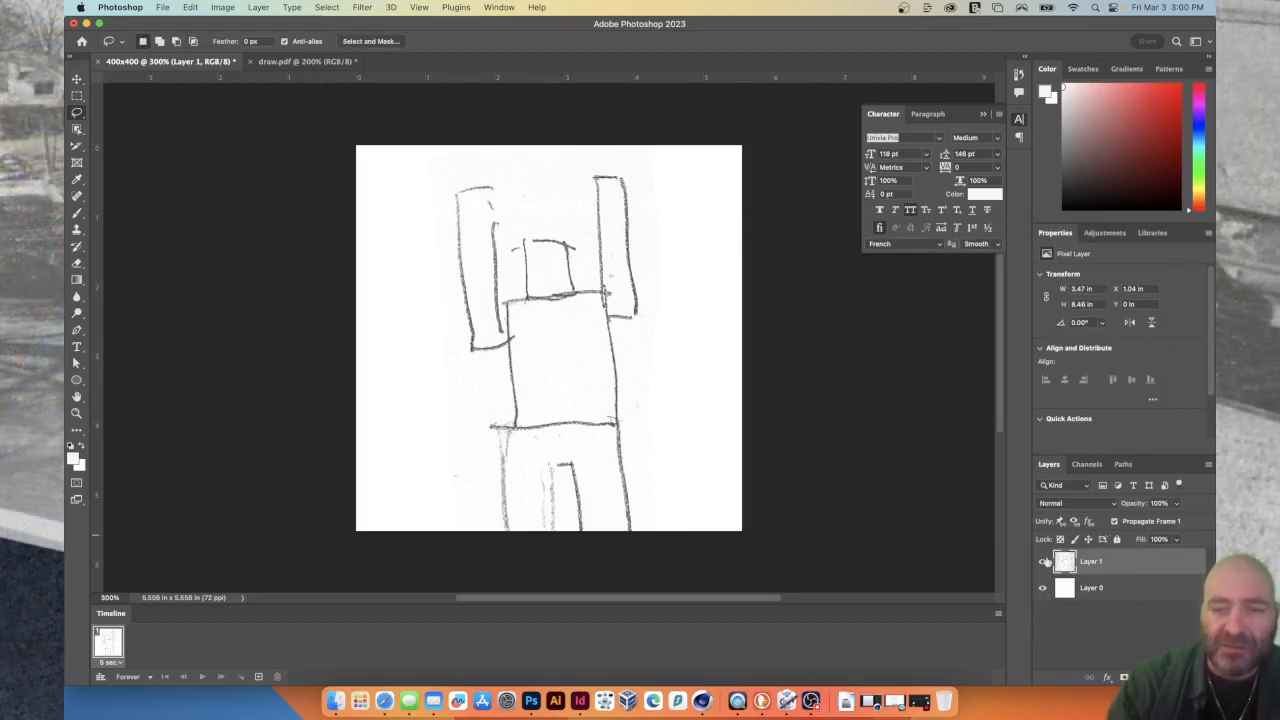
Scale the pasted raised-arms figure to about 59%, rotate it 3.5° upright, and centre it on the canvas.
{"action": "key", "text": "super+t"}
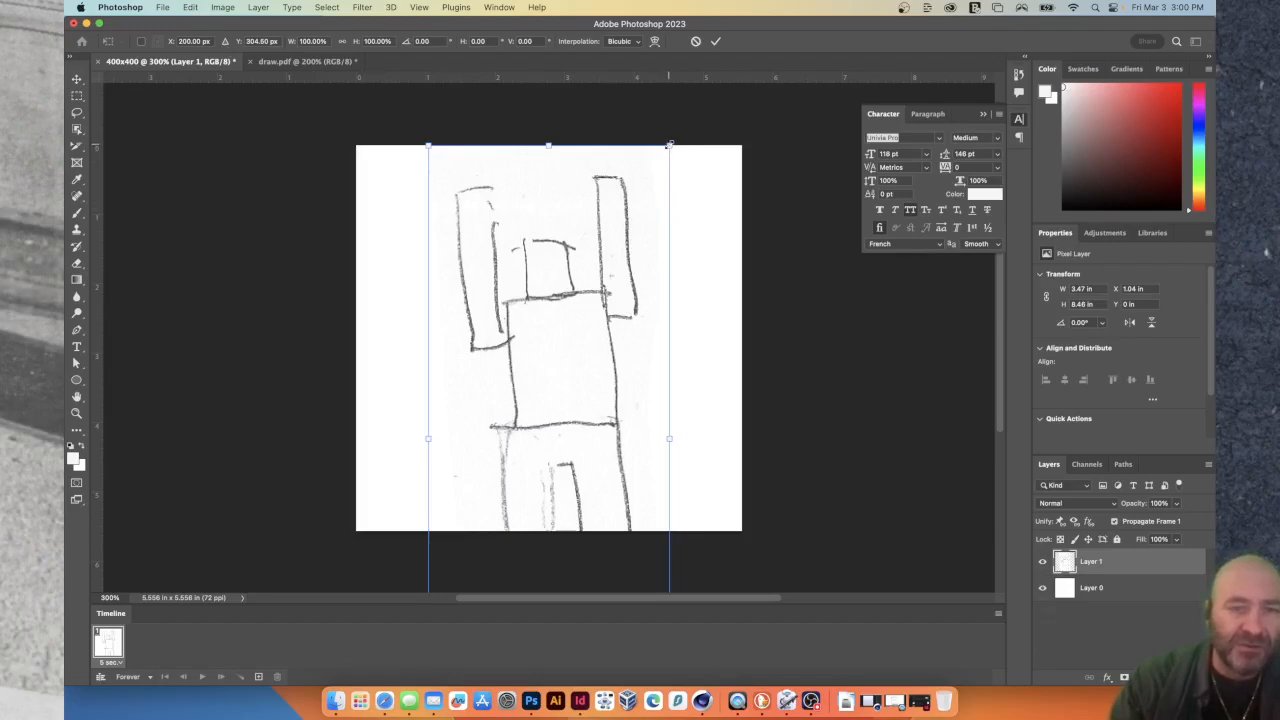
{"action": "left_click_drag", "start_coordinate": [668, 145], "coordinate": [512, 336]}
{"action": "left_click_drag", "start_coordinate": [533, 427], "coordinate": [579, 208]}
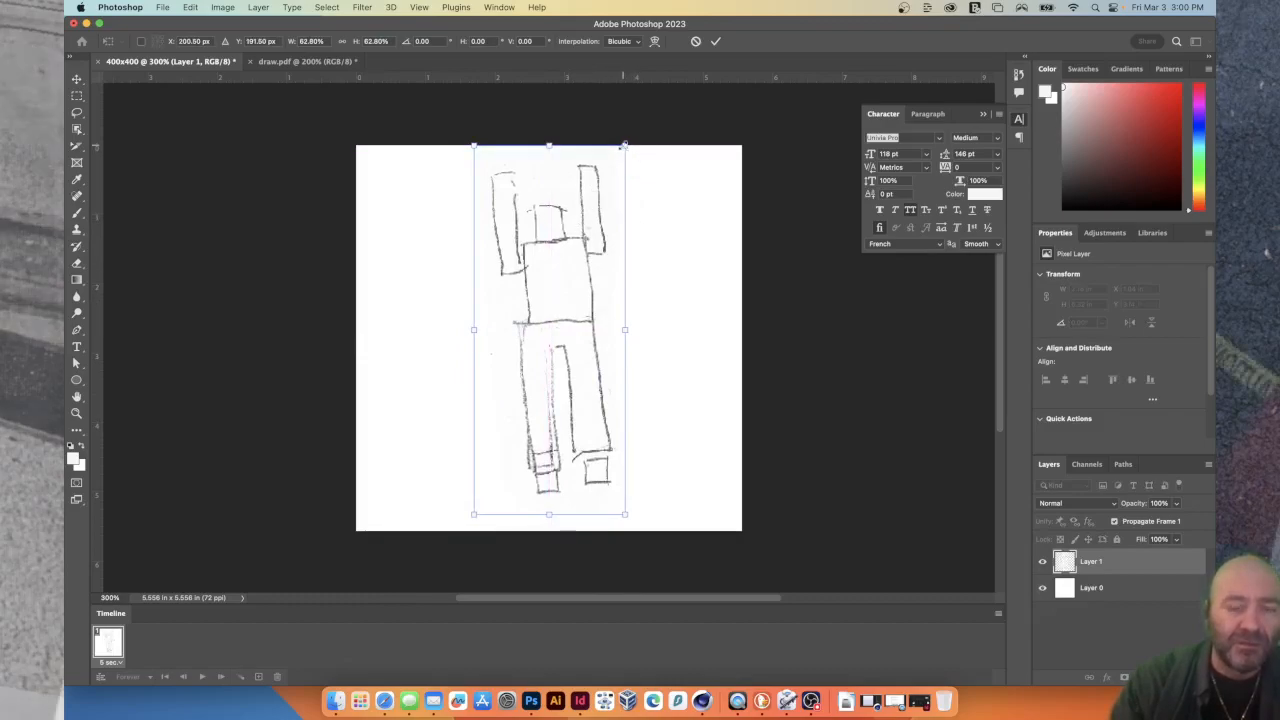
{"action": "scroll", "coordinate": [623, 146], "scroll_direction": "up", "scroll_amount": 5}
{"action": "left_click_drag", "start_coordinate": [623, 146], "coordinate": [621, 150]}
{"action": "scroll", "coordinate": [645, 192], "scroll_direction": "down", "scroll_amount": 5}
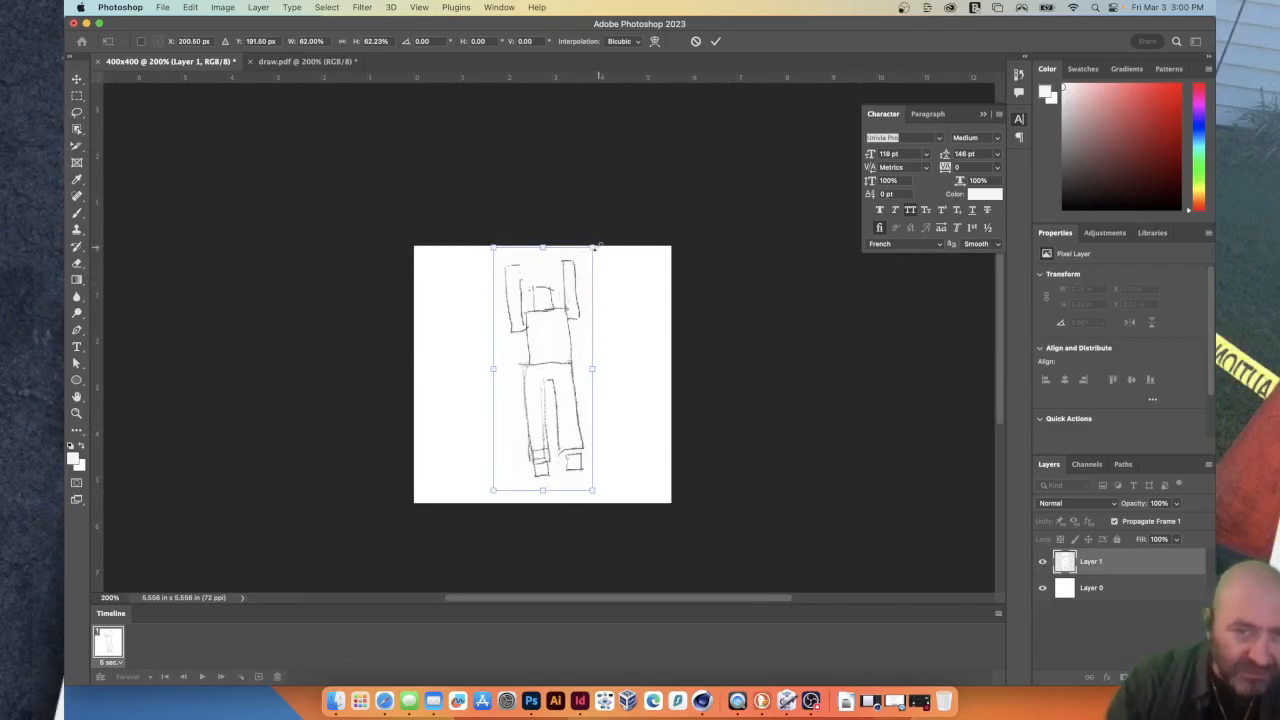
{"action": "mouse_move", "coordinate": [592, 246]}
{"action": "left_mouse_down"}
{"action": "mouse_move", "coordinate": [580, 229]}
{"action": "mouse_move", "coordinate": [587, 260]}
{"action": "mouse_move", "coordinate": [607, 247]}
{"action": "left_mouse_up"}
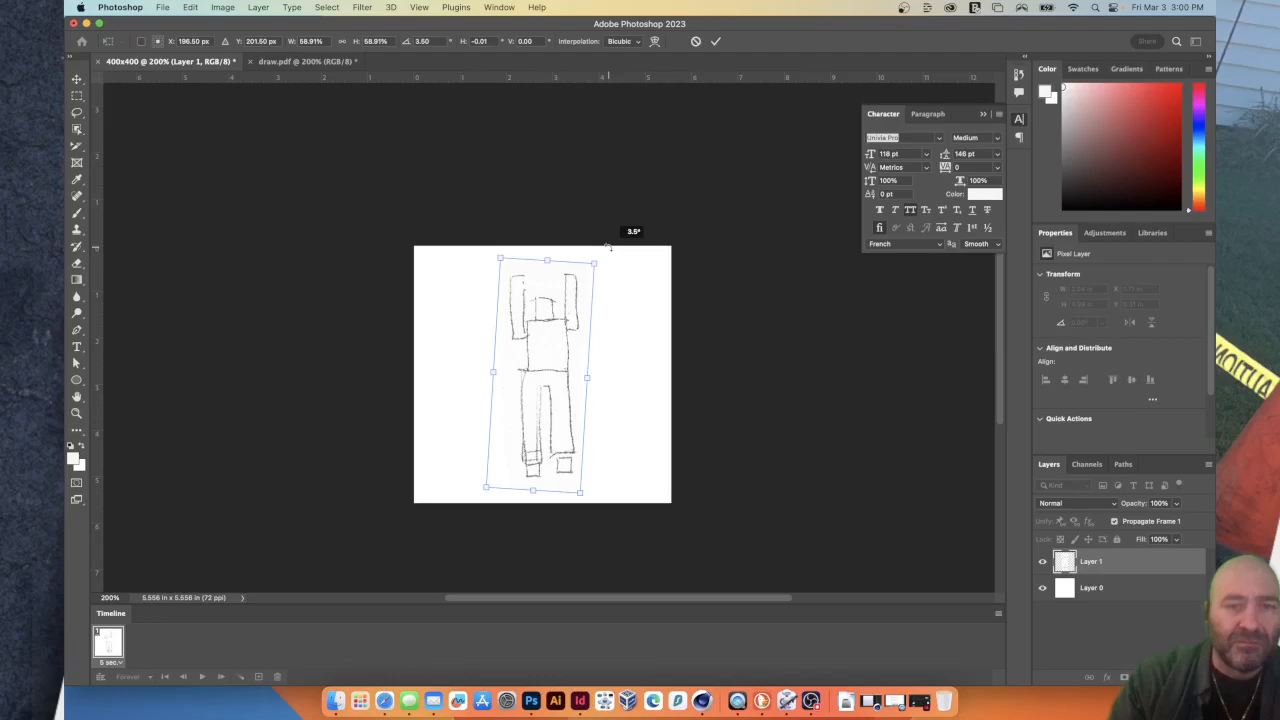
{"action": "double_click", "coordinate": [538, 323]}
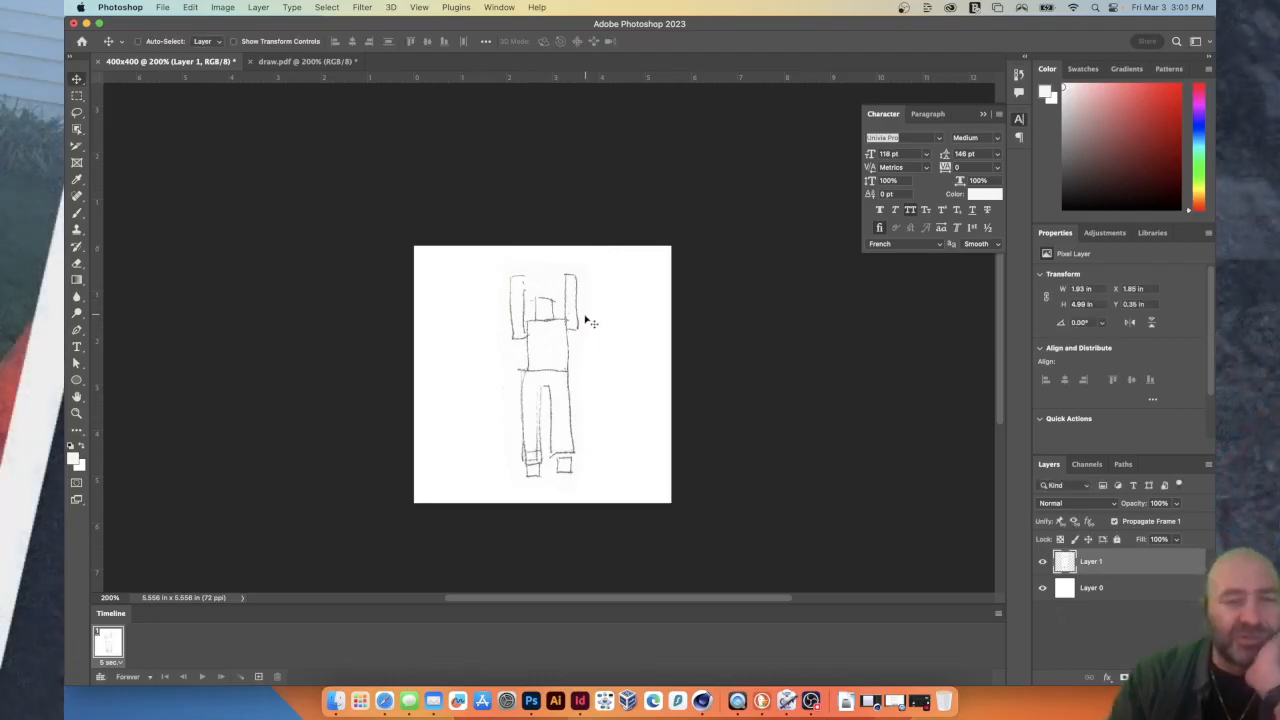
{"action": "left_click_drag", "start_coordinate": [588, 322], "coordinate": [586, 319]}
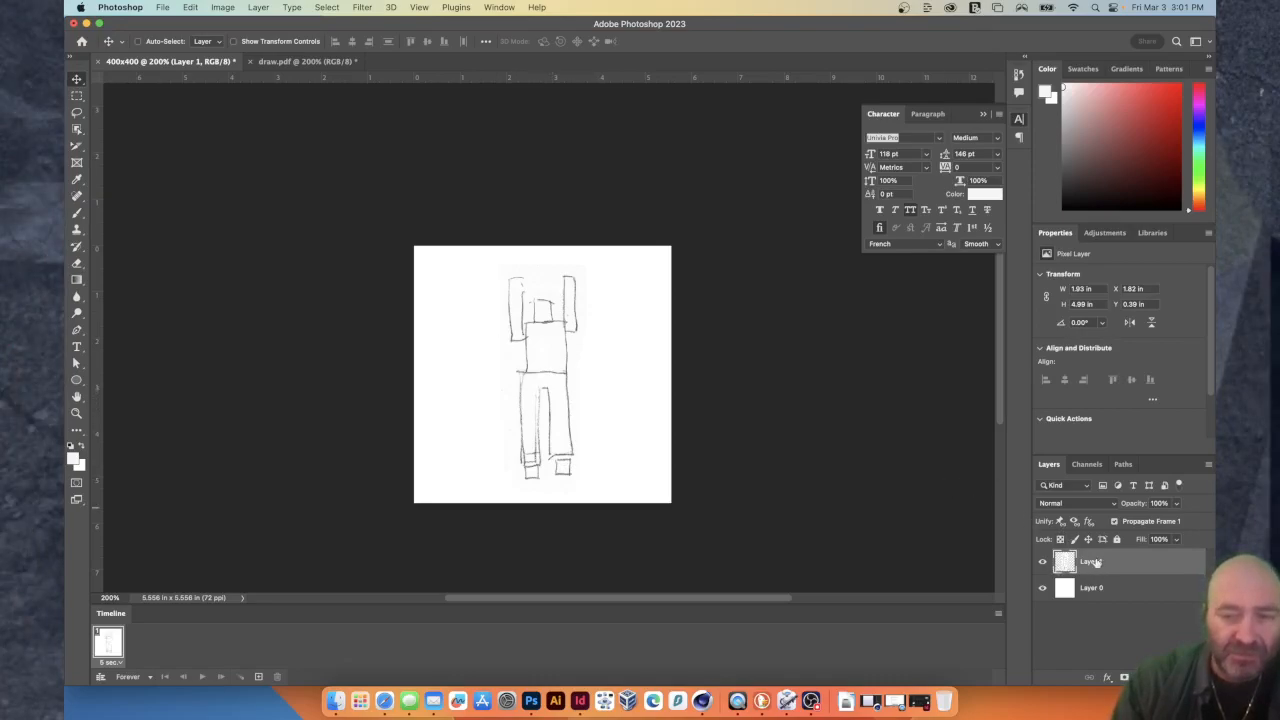
Rename the raised-arms figure's layer to 1.
{"action": "double_click", "coordinate": [1090, 562]}
{"action": "type", "text": "1"}
{"action": "key", "text": "Return"}
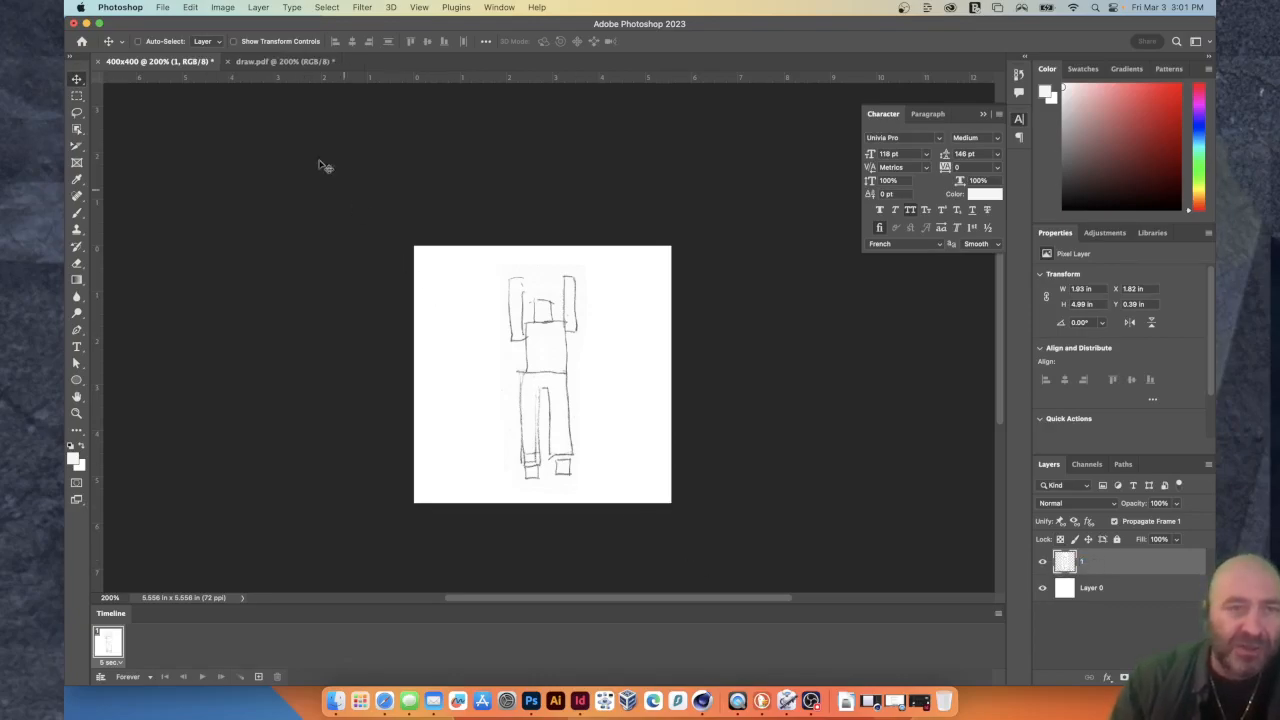
Lasso the second figure with spread legs in draw.pdf and paste it into the 400x400 document.
{"action": "left_click", "coordinate": [281, 62]}
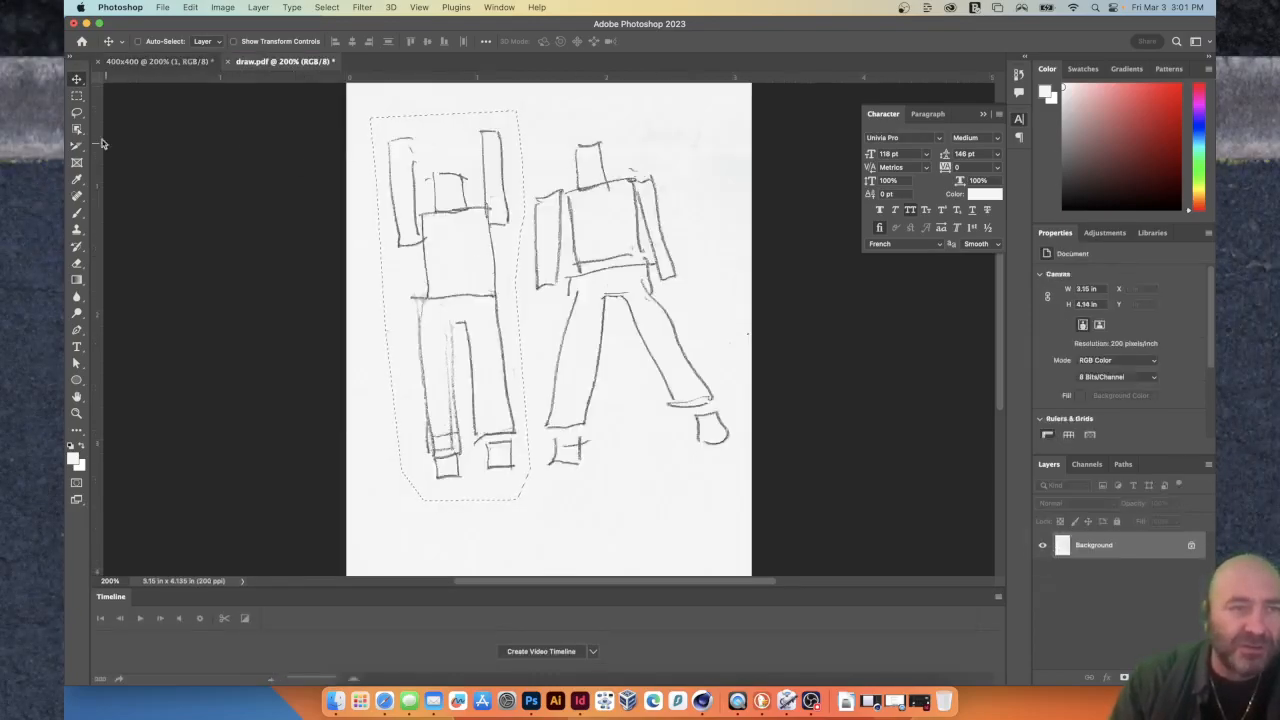
{"action": "left_click", "coordinate": [77, 113]}
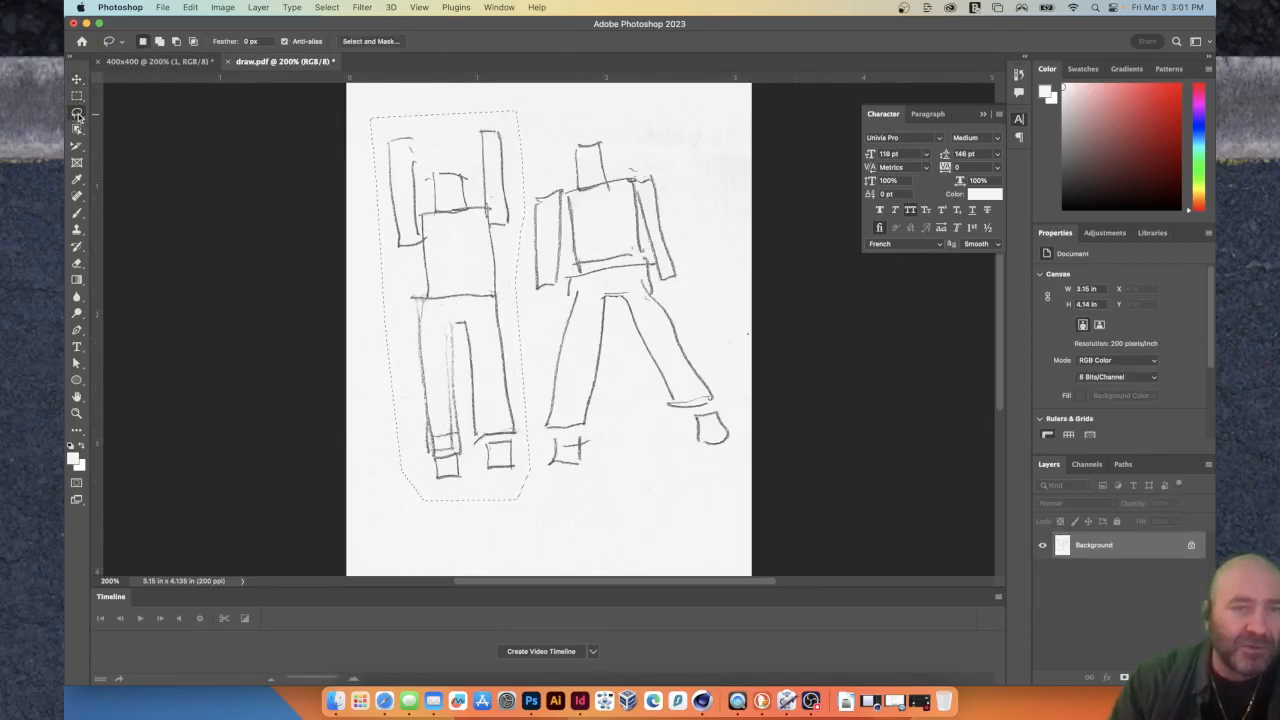
{"action": "left_click", "coordinate": [549, 125]}
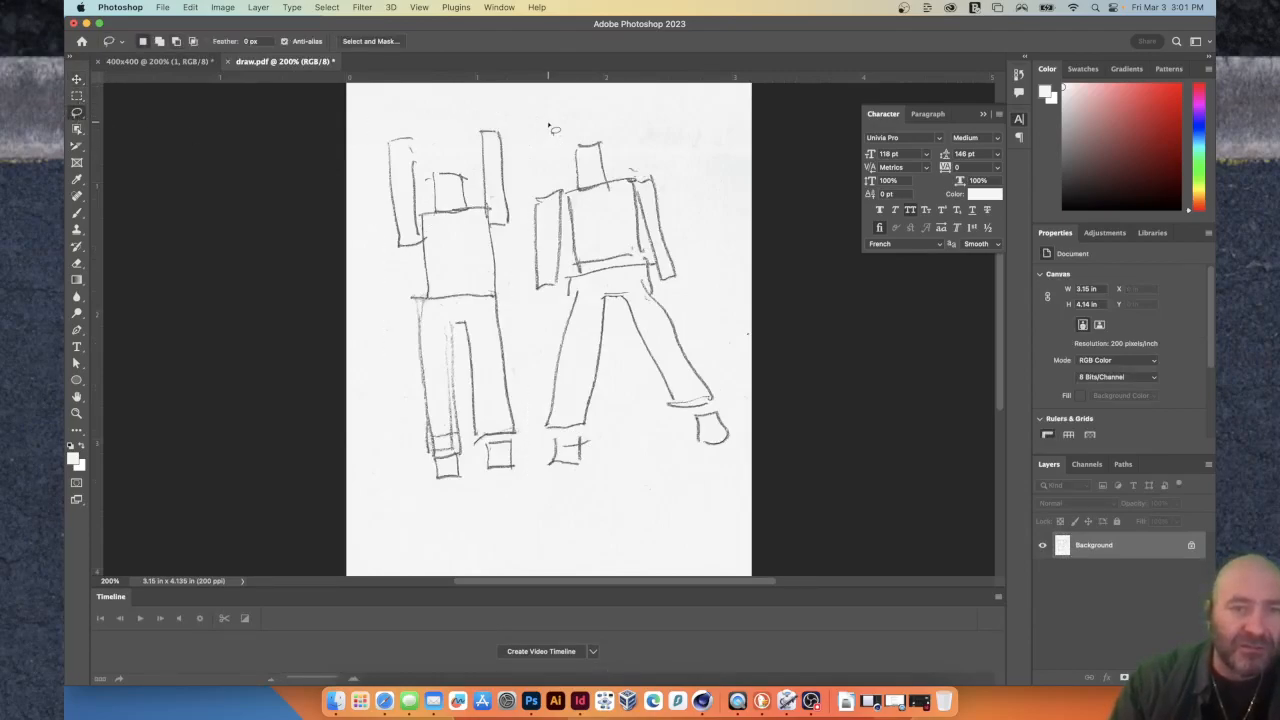
{"action": "mouse_move", "coordinate": [549, 122]}
{"action": "left_mouse_down"}
{"action": "mouse_move", "coordinate": [523, 201]}
{"action": "mouse_move", "coordinate": [515, 328]}
{"action": "mouse_move", "coordinate": [540, 472]}
{"action": "mouse_move", "coordinate": [718, 480]}
{"action": "mouse_move", "coordinate": [743, 462]}
{"action": "mouse_move", "coordinate": [739, 432]}
{"action": "mouse_move", "coordinate": [654, 158]}
{"action": "mouse_move", "coordinate": [627, 141]}
{"action": "left_mouse_up"}
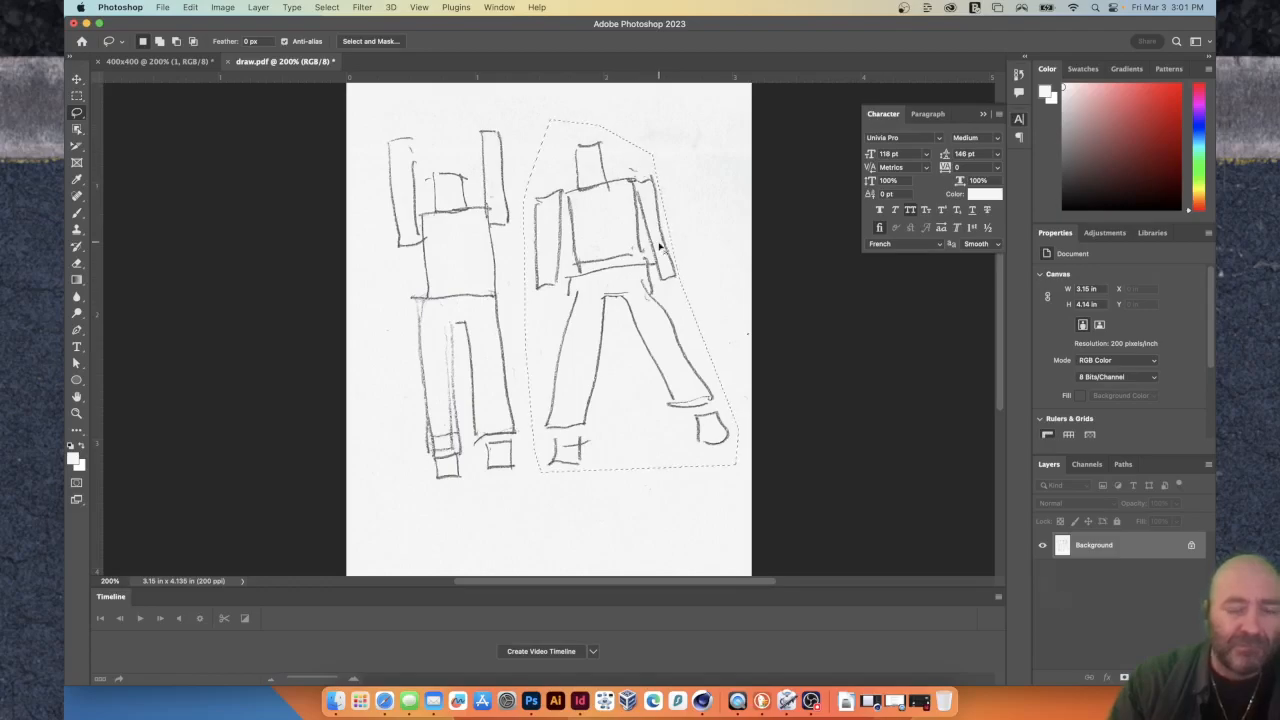
{"action": "left_click", "coordinate": [183, 70]}
{"action": "key", "text": "super+v"}
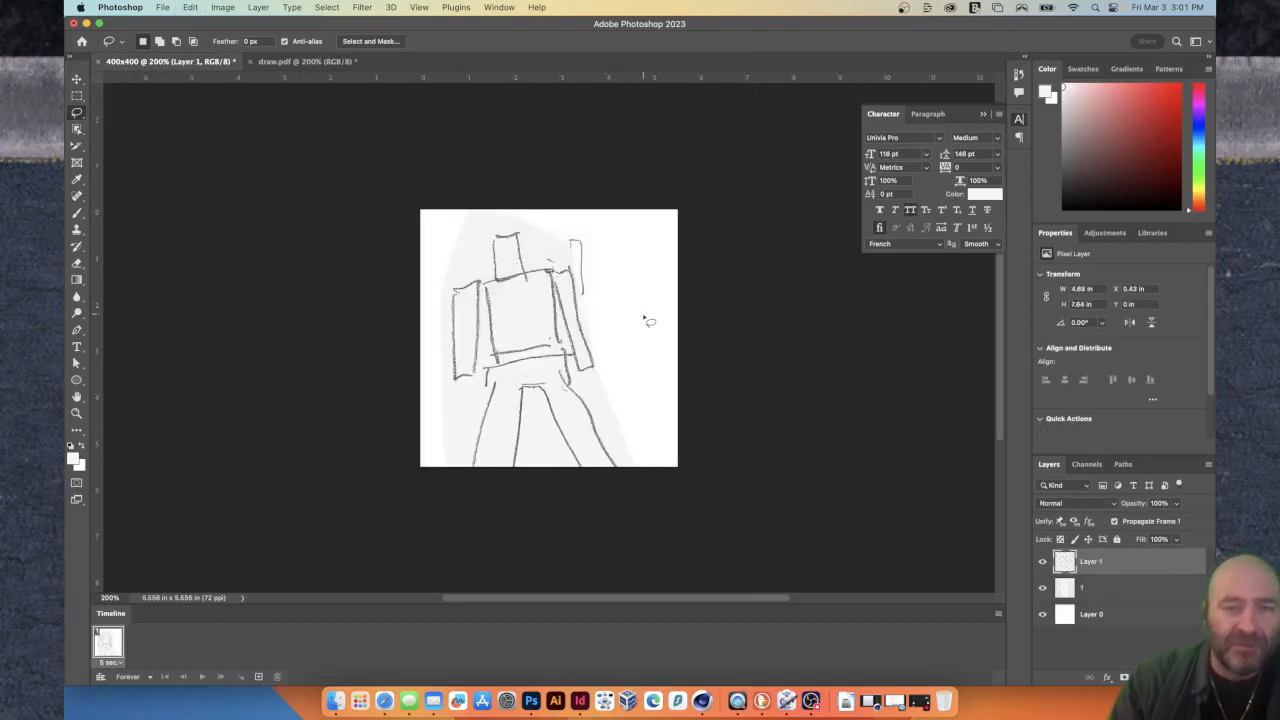
Shrink and rotate the spread-legs figure upright to match the first figure's size, placing it beside that figure.
{"action": "key", "text": "super+t"}
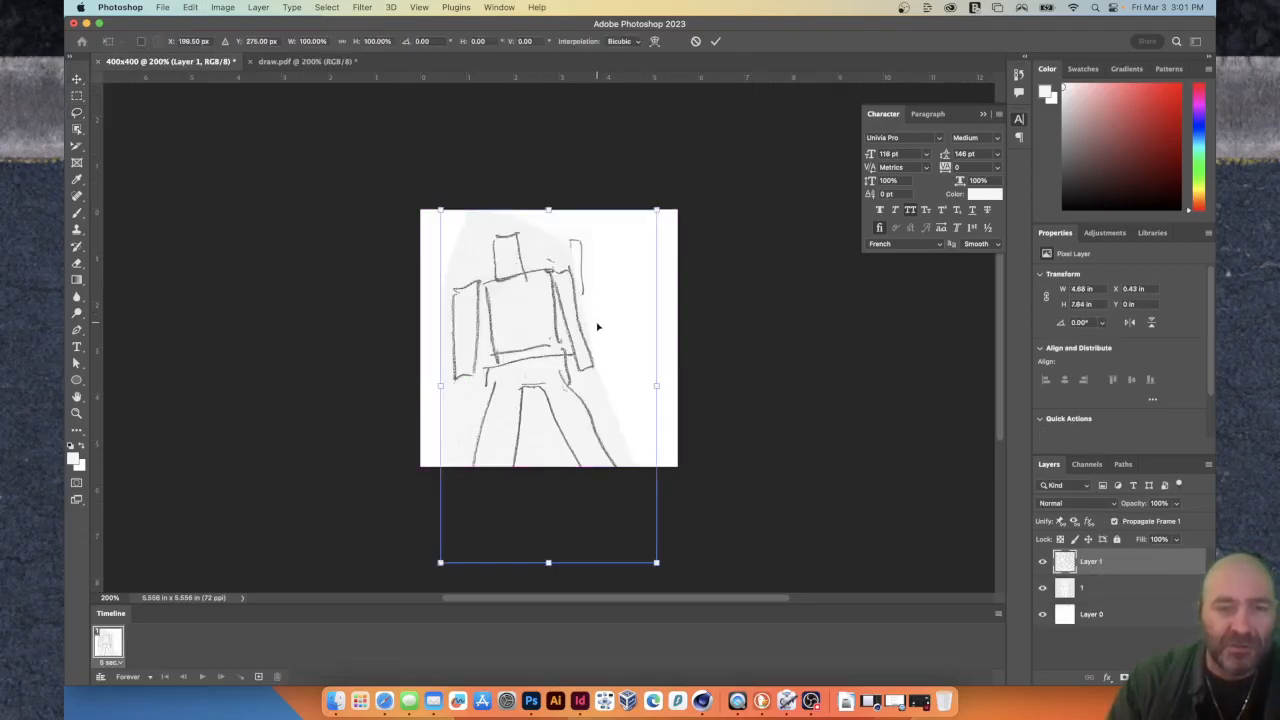
{"action": "left_click_drag", "start_coordinate": [439, 563], "coordinate": [521, 430]}
{"action": "left_click_drag", "start_coordinate": [662, 181], "coordinate": [714, 171]}
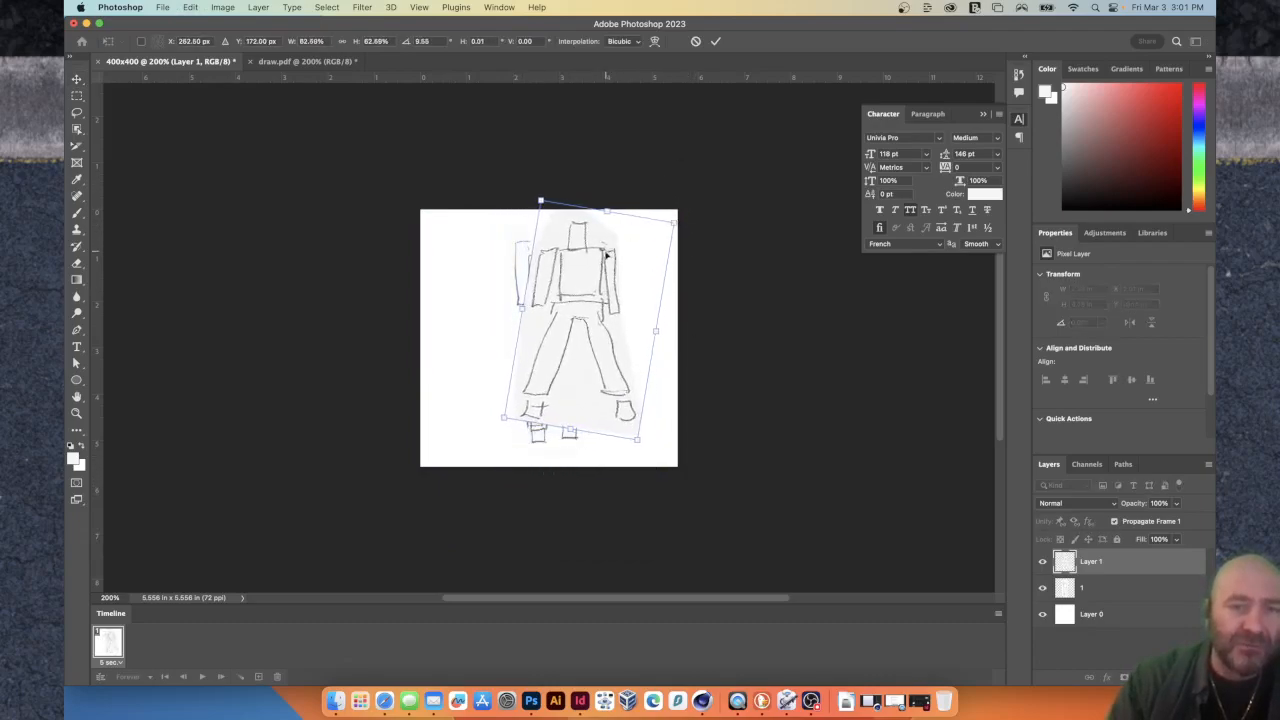
{"action": "key", "text": "Return"}
{"action": "left_click_drag", "start_coordinate": [619, 280], "coordinate": [670, 278]}
{"action": "key", "text": "super+t"}
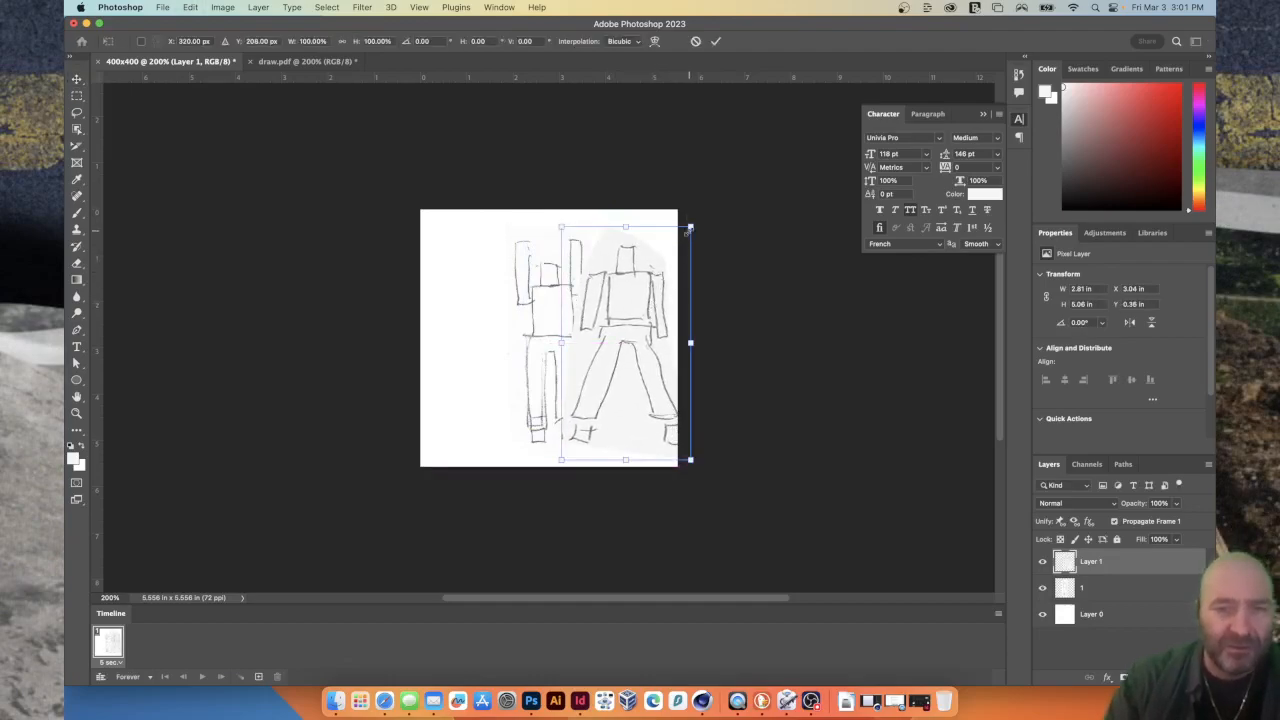
{"action": "left_click_drag", "start_coordinate": [690, 228], "coordinate": [676, 238]}
{"action": "key", "text": "Return"}
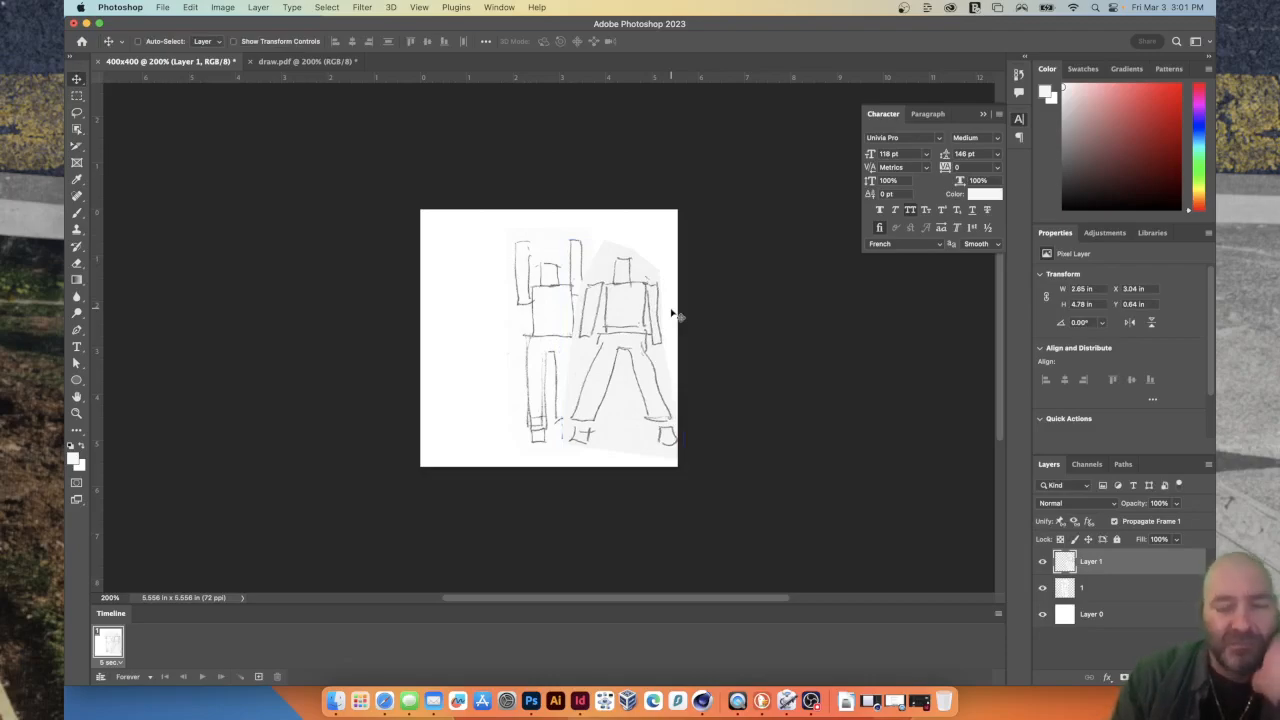
Whiten the spread-legs figure's grey paper with the Curves white point and move the figure over the raised-arms one.
{"action": "key", "text": "super+m"}
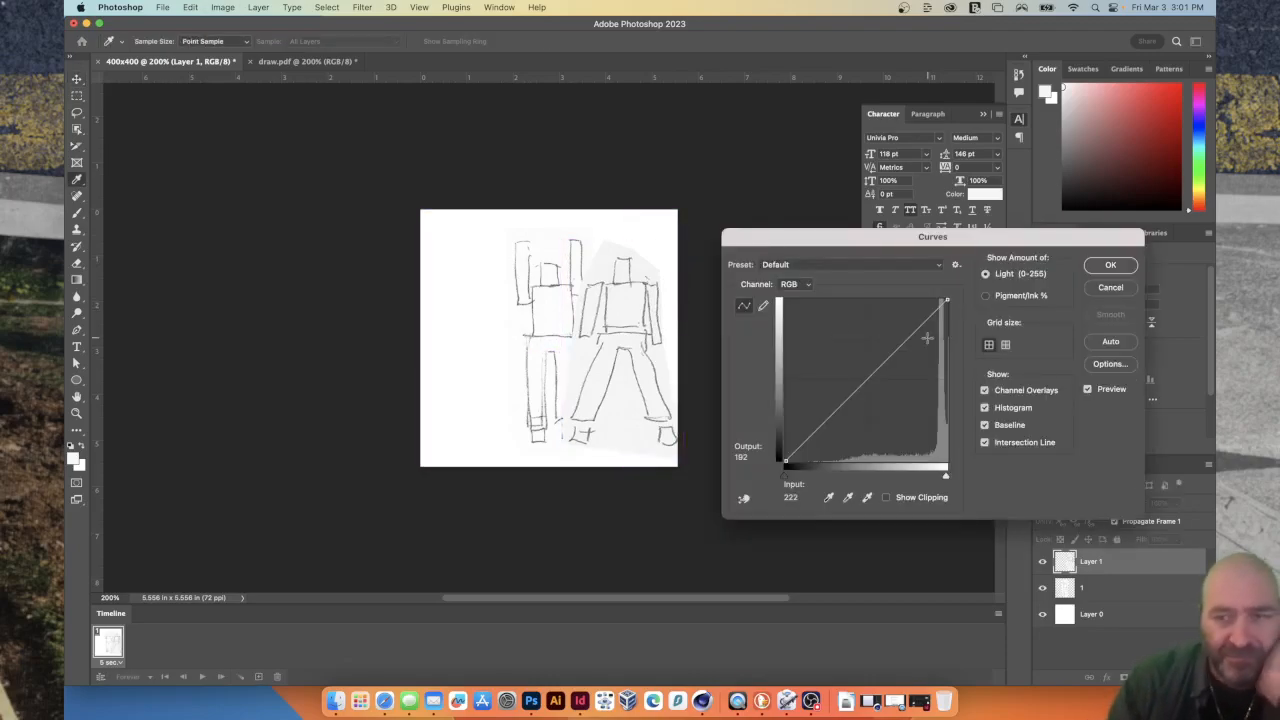
{"action": "left_click", "coordinate": [868, 498]}
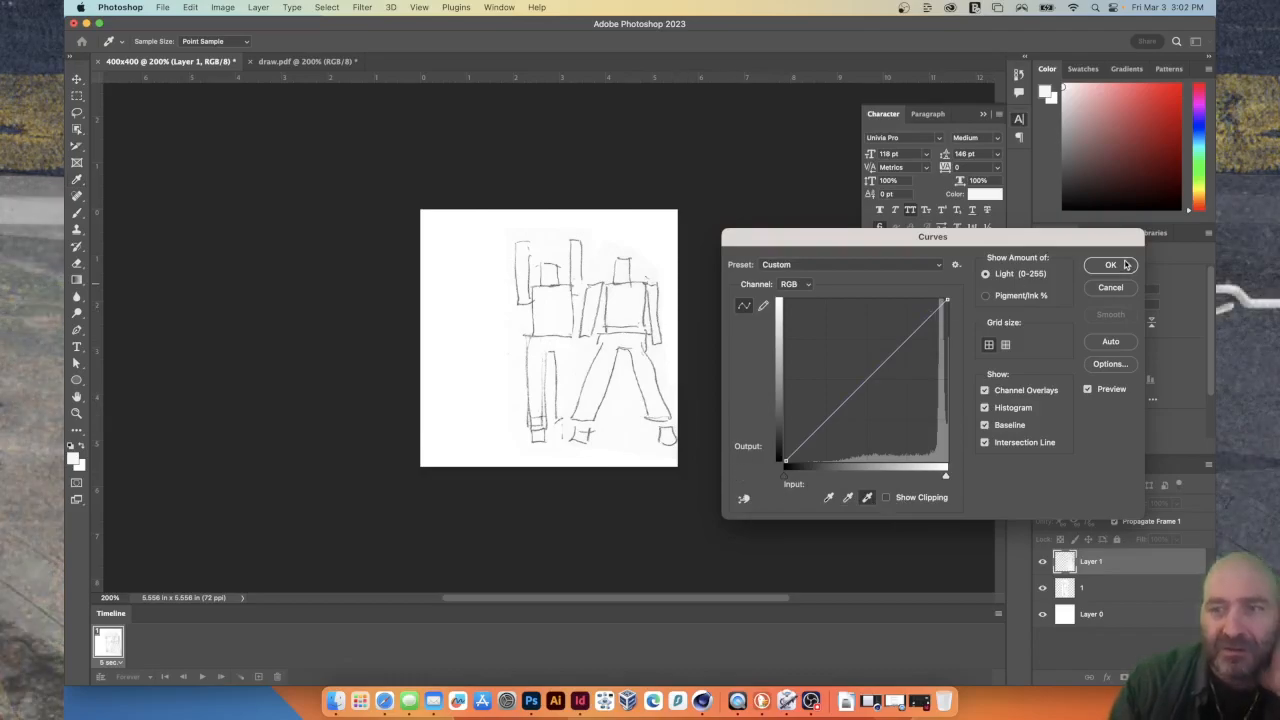
{"action": "key", "text": "Escape"}
{"action": "left_click_drag", "start_coordinate": [643, 348], "coordinate": [570, 346]}
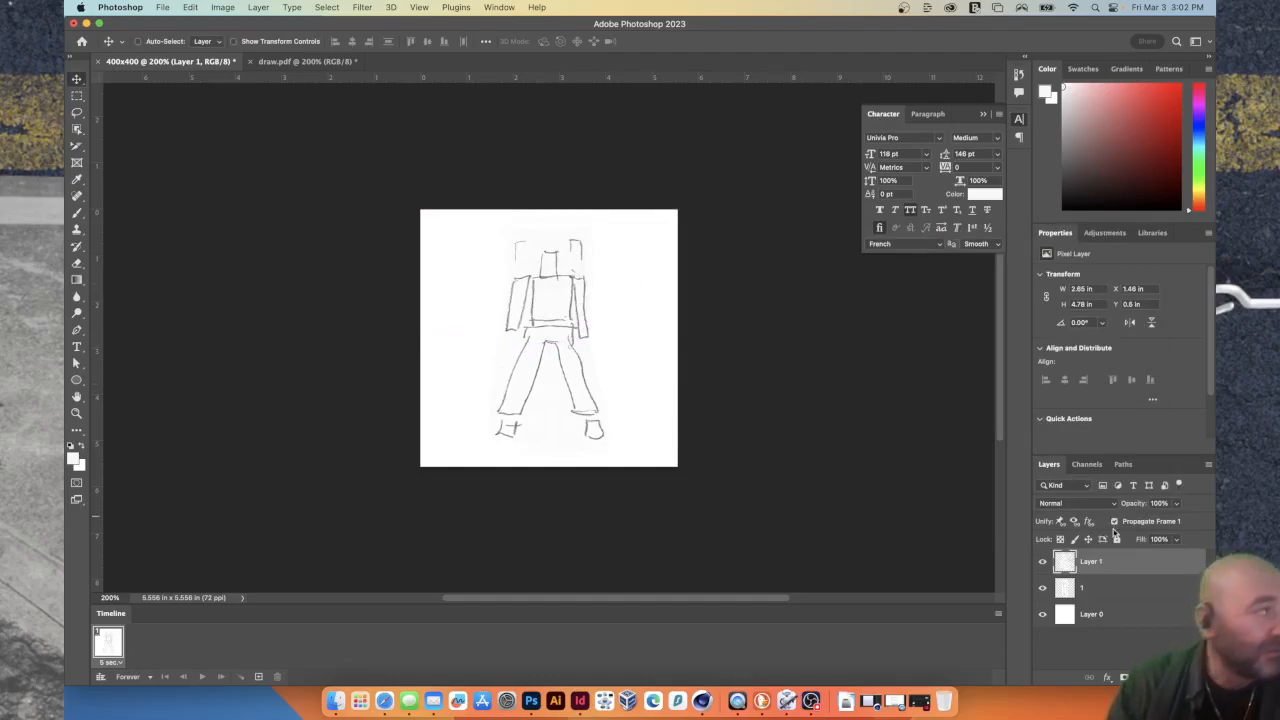
Set the spread-legs layer's blend mode to Multiply and nudge it until its torso lines up with the figure below.
{"action": "left_click", "coordinate": [1076, 504]}
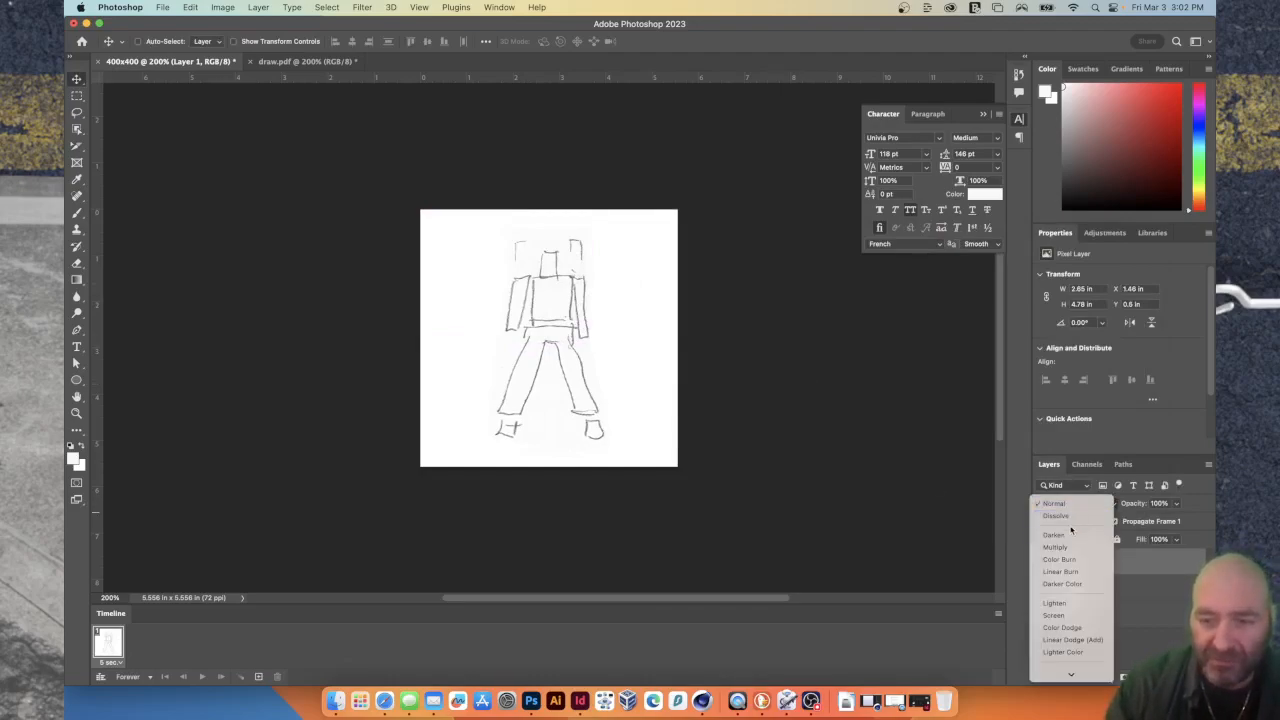
{"action": "left_click", "coordinate": [1060, 547]}
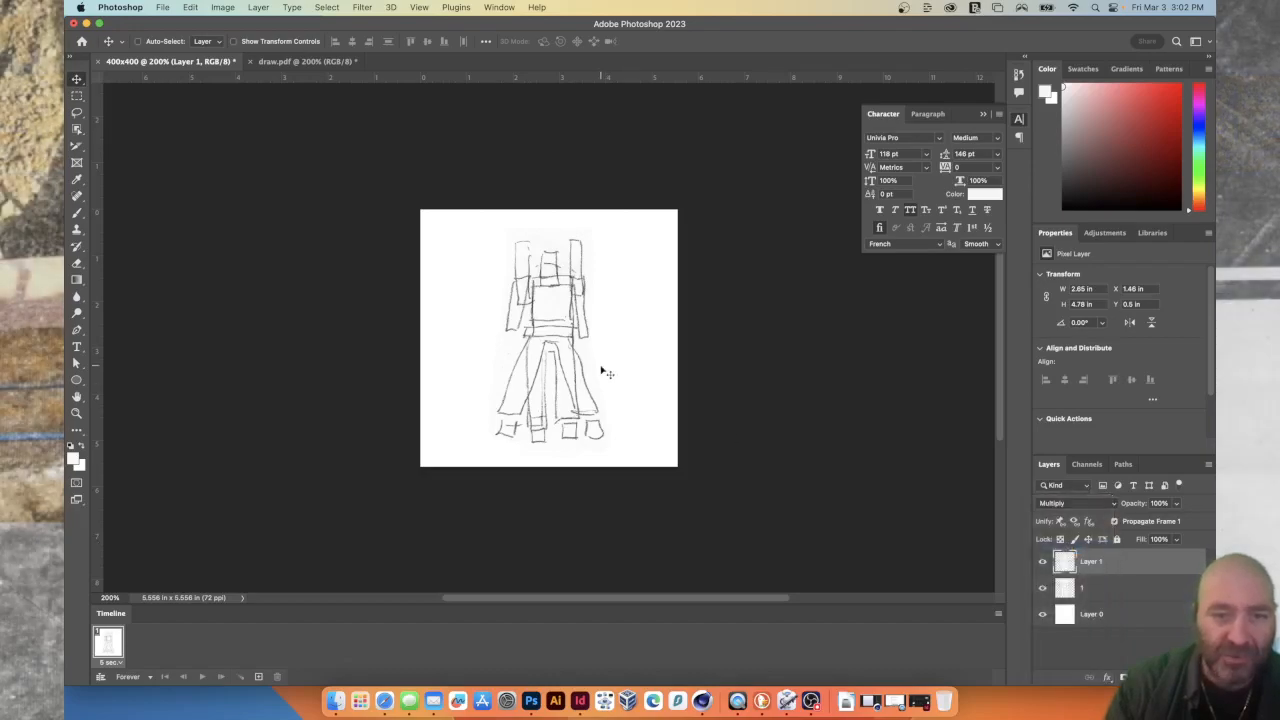
{"action": "mouse_move", "coordinate": [558, 330]}
{"action": "left_mouse_down"}
{"action": "mouse_move", "coordinate": [637, 307]}
{"action": "mouse_move", "coordinate": [550, 312]}
{"action": "mouse_move", "coordinate": [533, 340]}
{"action": "mouse_move", "coordinate": [645, 345]}
{"action": "mouse_move", "coordinate": [642, 356]}
{"action": "mouse_move", "coordinate": [558, 305]}
{"action": "left_mouse_up"}
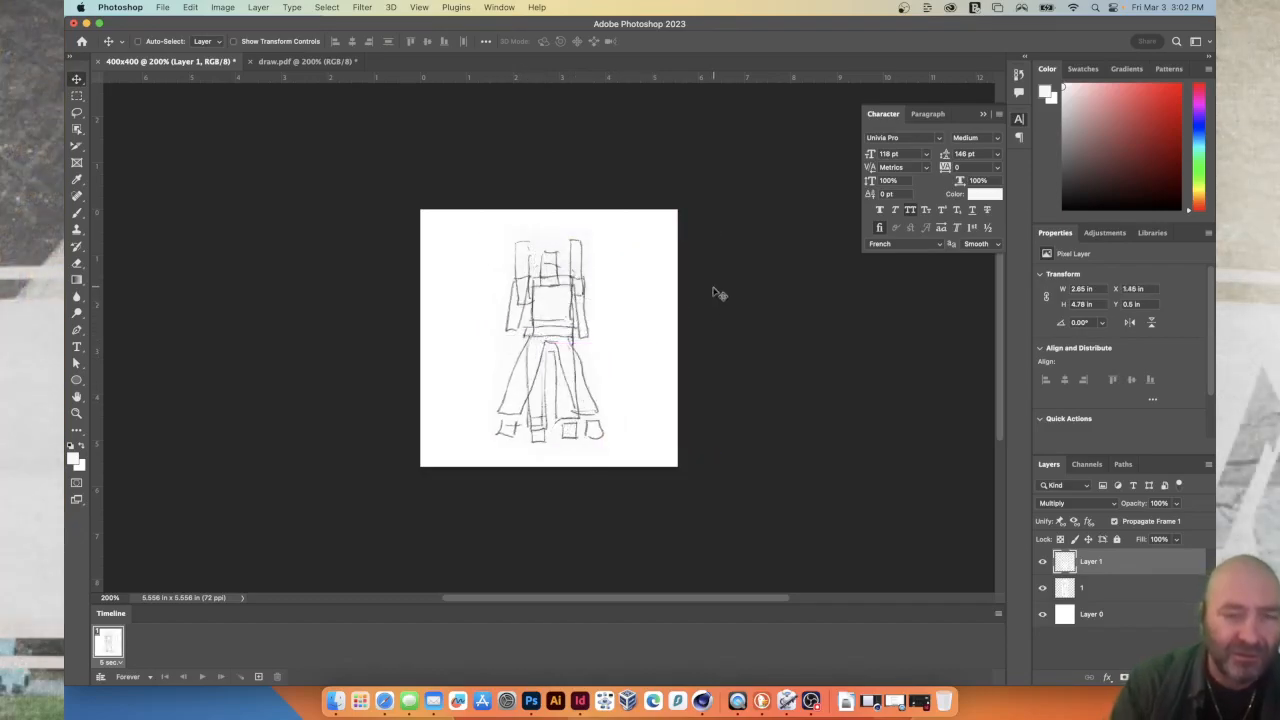
{"action": "key", "text": "Down"}
{"action": "key", "text": "Down"}
{"action": "key", "text": "Down"}
{"action": "key", "text": "Down"}
{"action": "key", "text": "Down"}
{"action": "key", "text": "Down"}
{"action": "key", "text": "Down"}
{"action": "key", "text": "Down"}
{"action": "key", "text": "Down"}
{"action": "key", "text": "Down"}
{"action": "key", "text": "Down"}
{"action": "key", "text": "Down"}
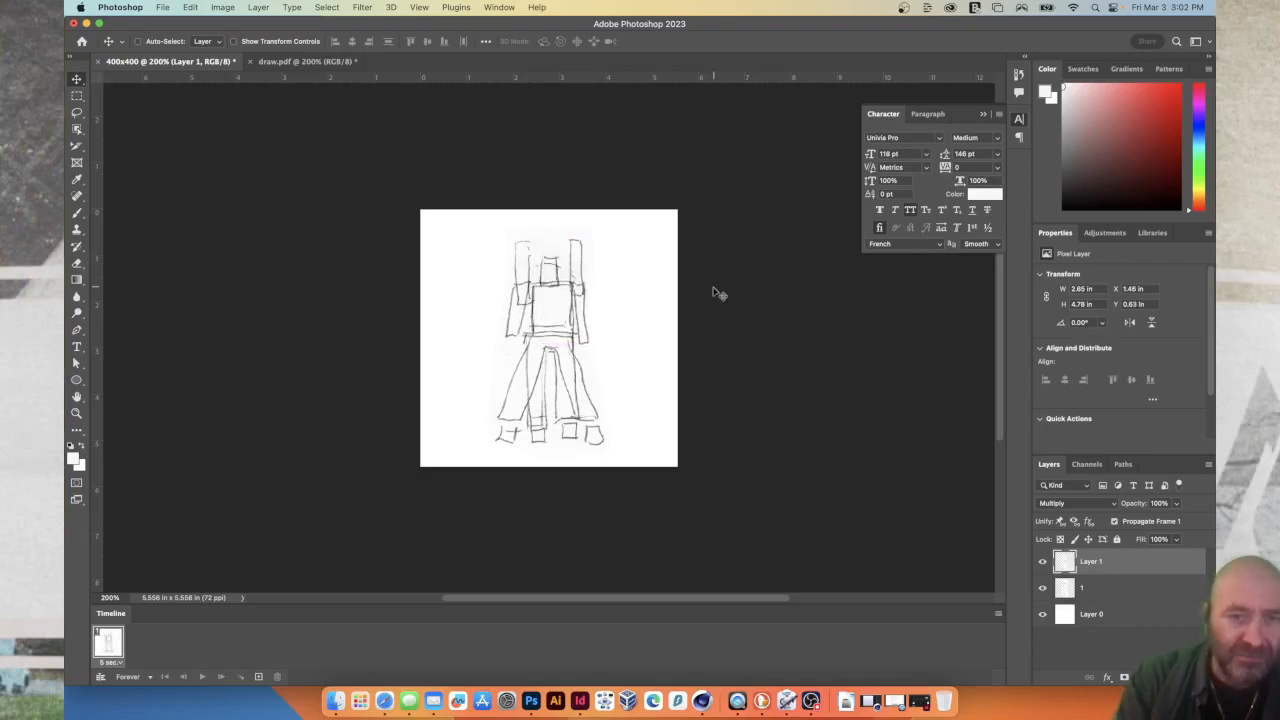
{"action": "key", "text": "Down"}
{"action": "key", "text": "Left"}
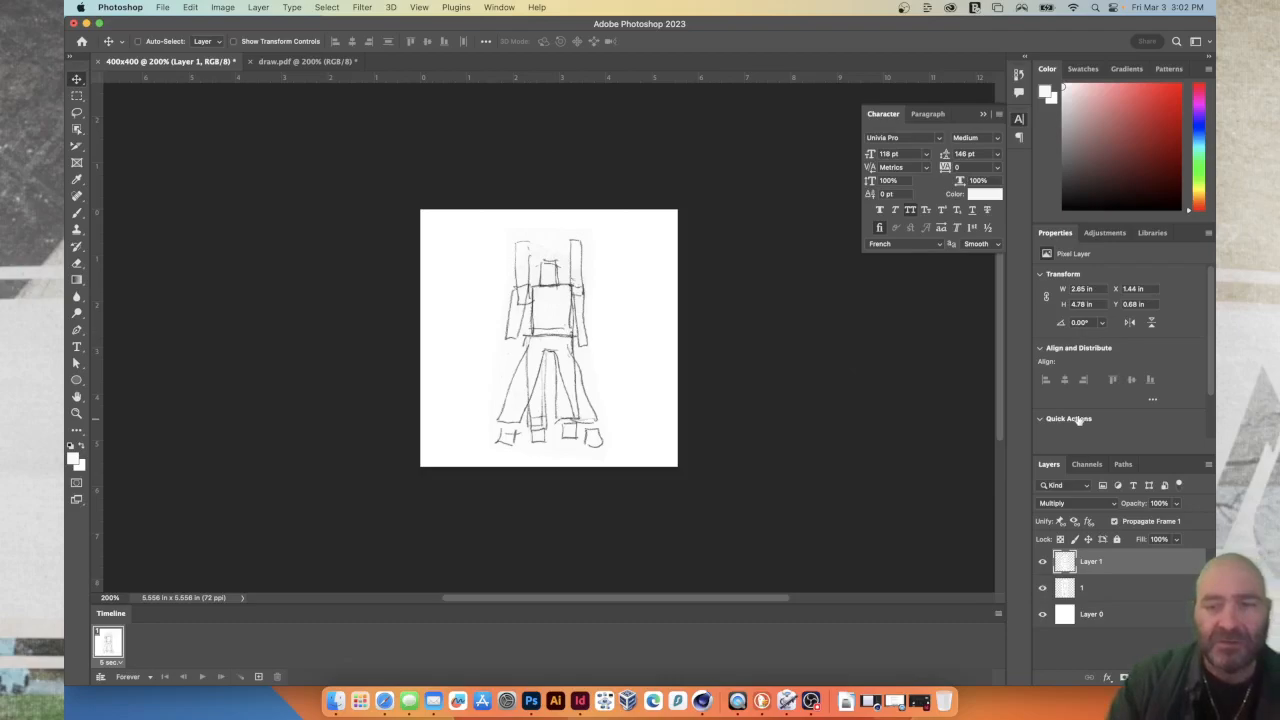
Hide the spread-legs layer in the first animation frame and add a second frame.
{"action": "left_click", "coordinate": [1043, 563]}
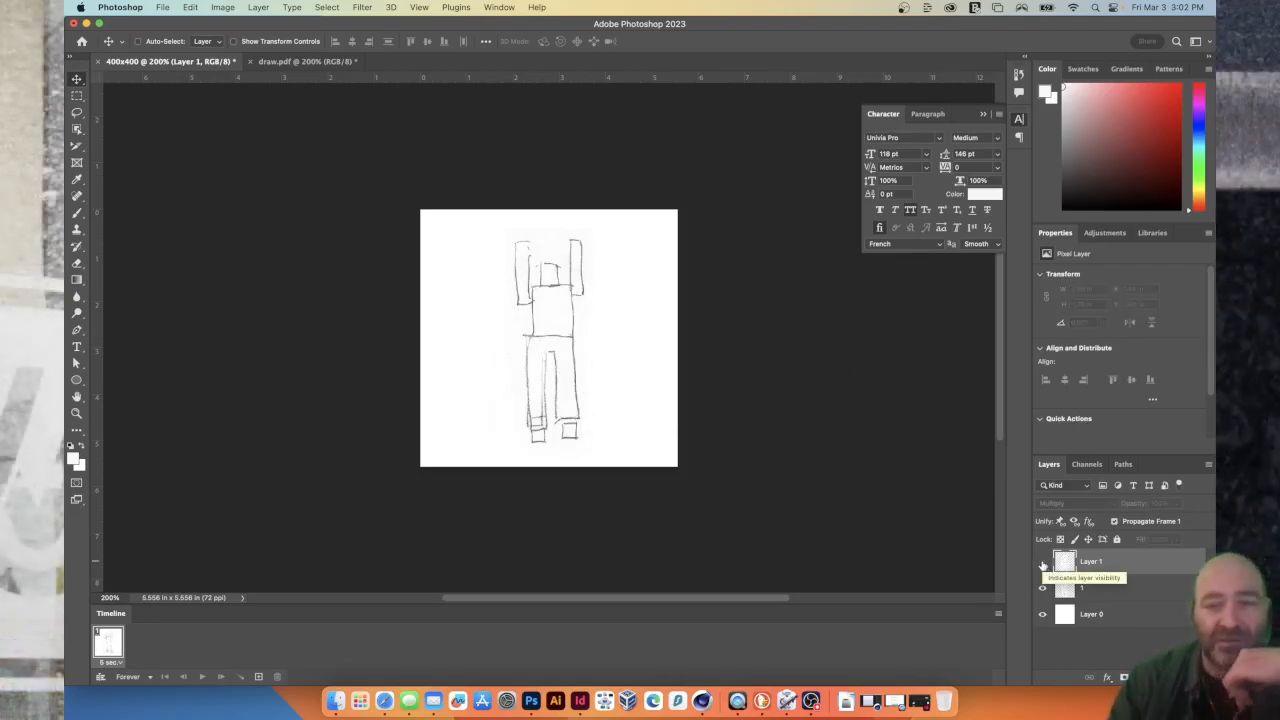
{"action": "left_click", "coordinate": [1043, 563]}
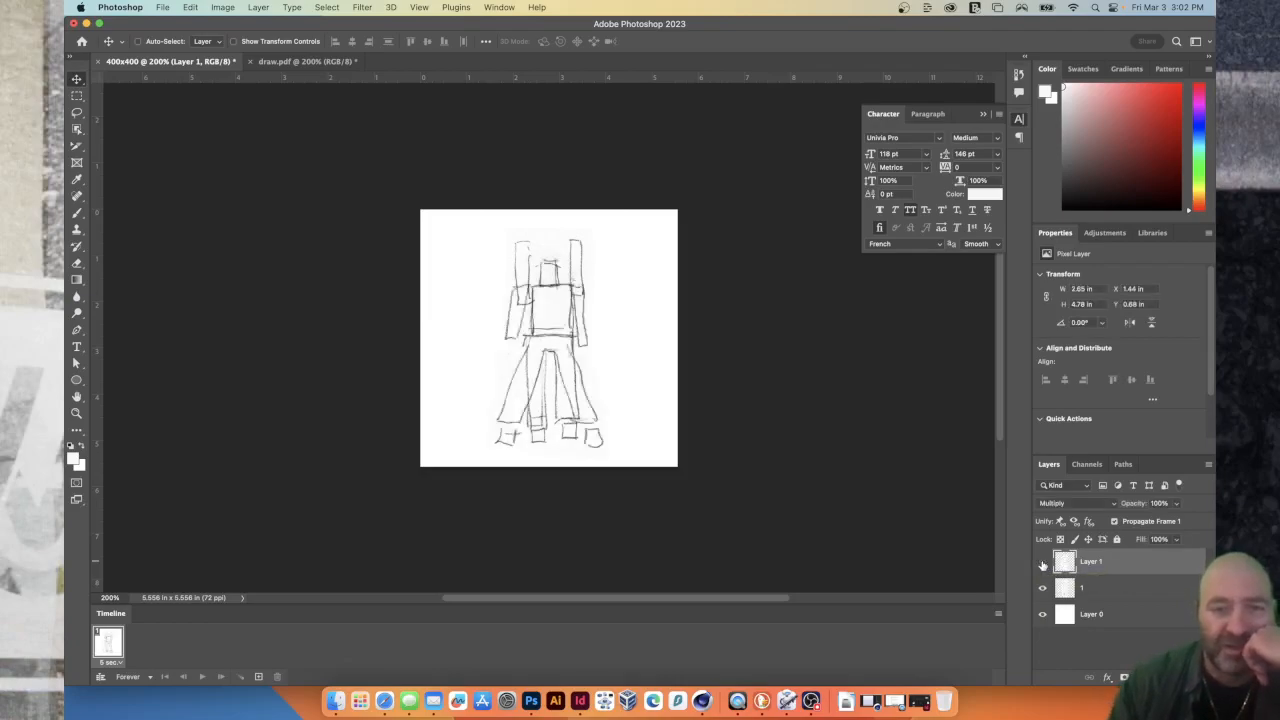
{"action": "left_click", "coordinate": [1043, 563]}
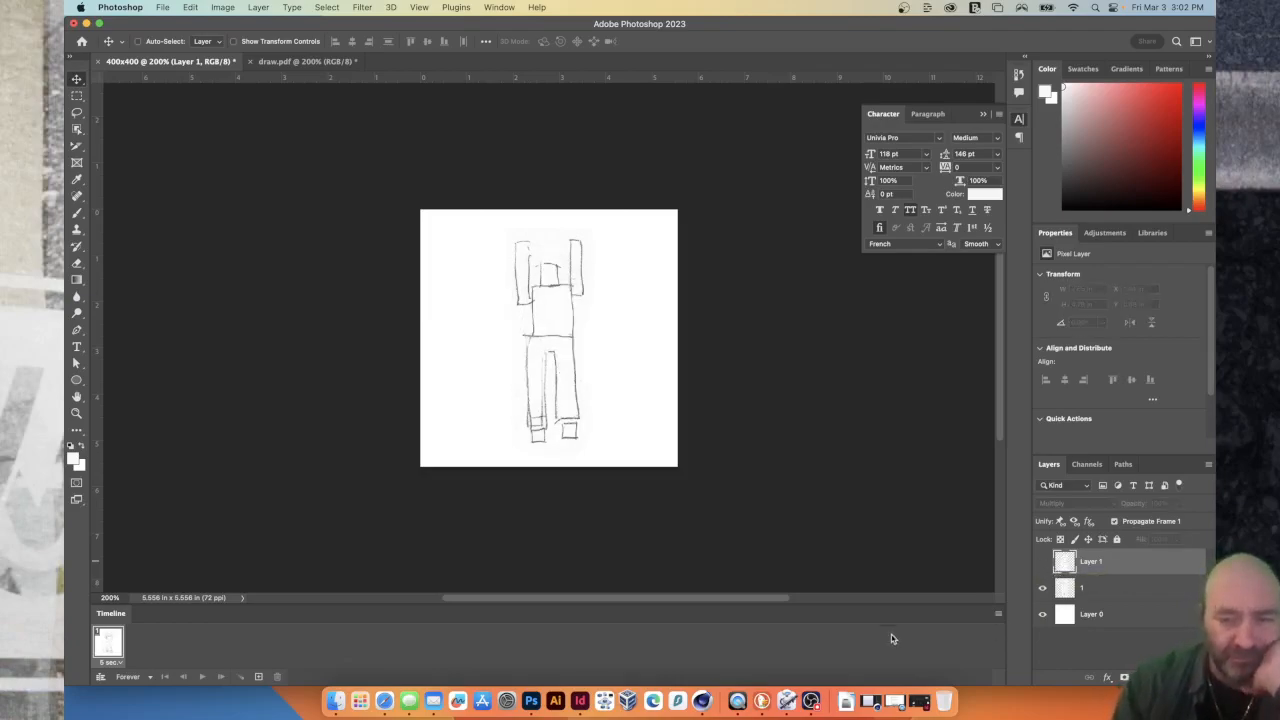
{"action": "left_click", "coordinate": [258, 677]}
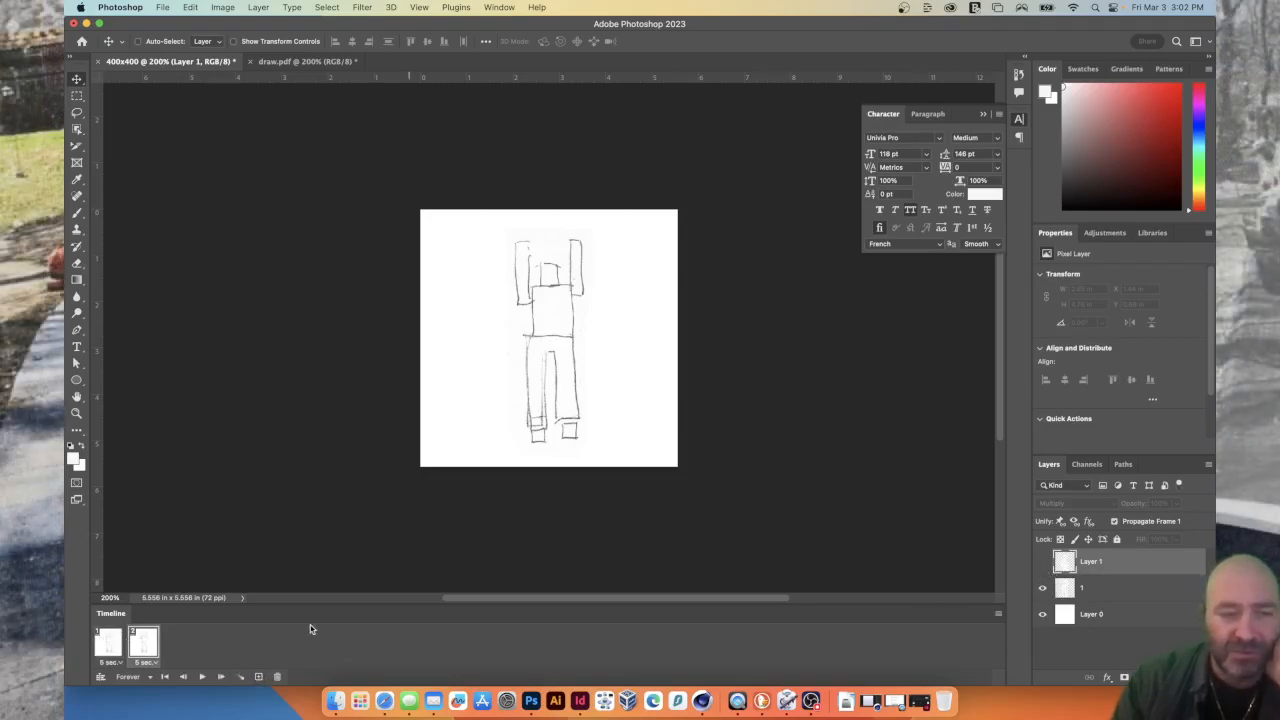
In the second frame, hide layer 1 and show the spread-legs layer, Layer 1.
{"action": "left_click", "coordinate": [108, 643]}
{"action": "left_click", "coordinate": [145, 640]}
{"action": "left_click", "coordinate": [1043, 588]}
{"action": "left_click", "coordinate": [1043, 561]}
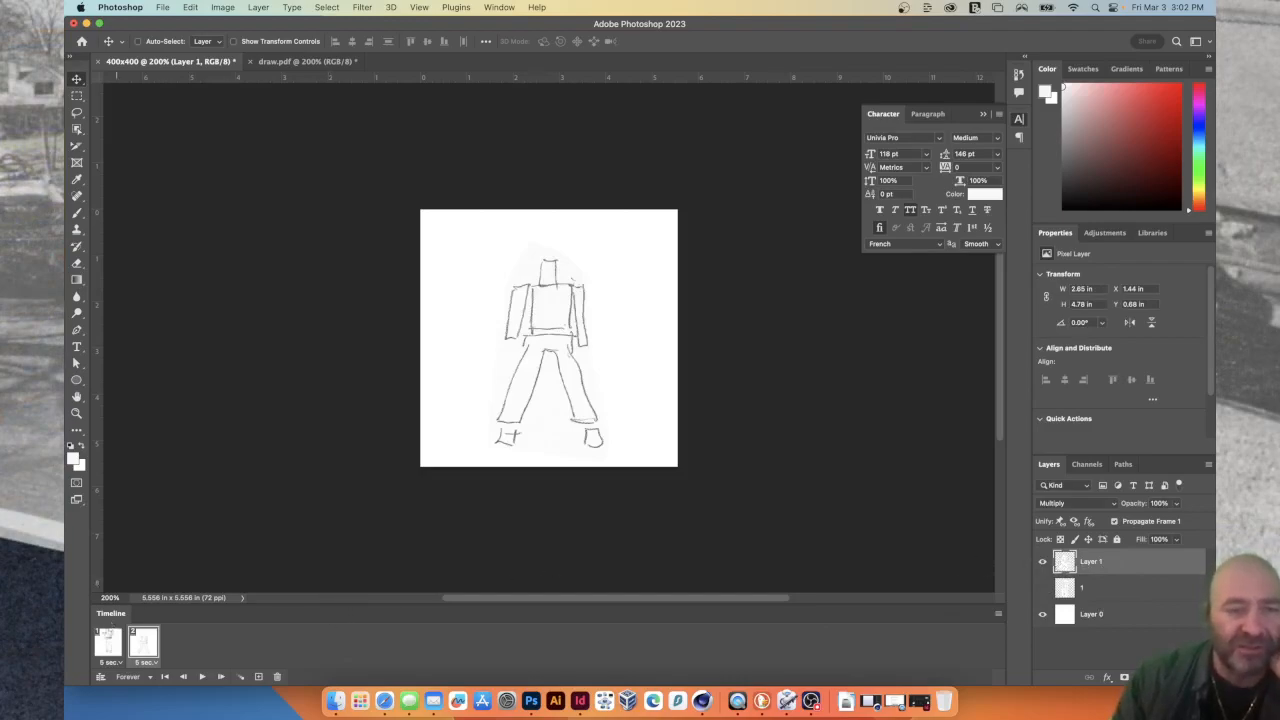
Select both animation frames and set their delay to 0.5 seconds.
{"action": "left_click", "coordinate": [103, 642]}
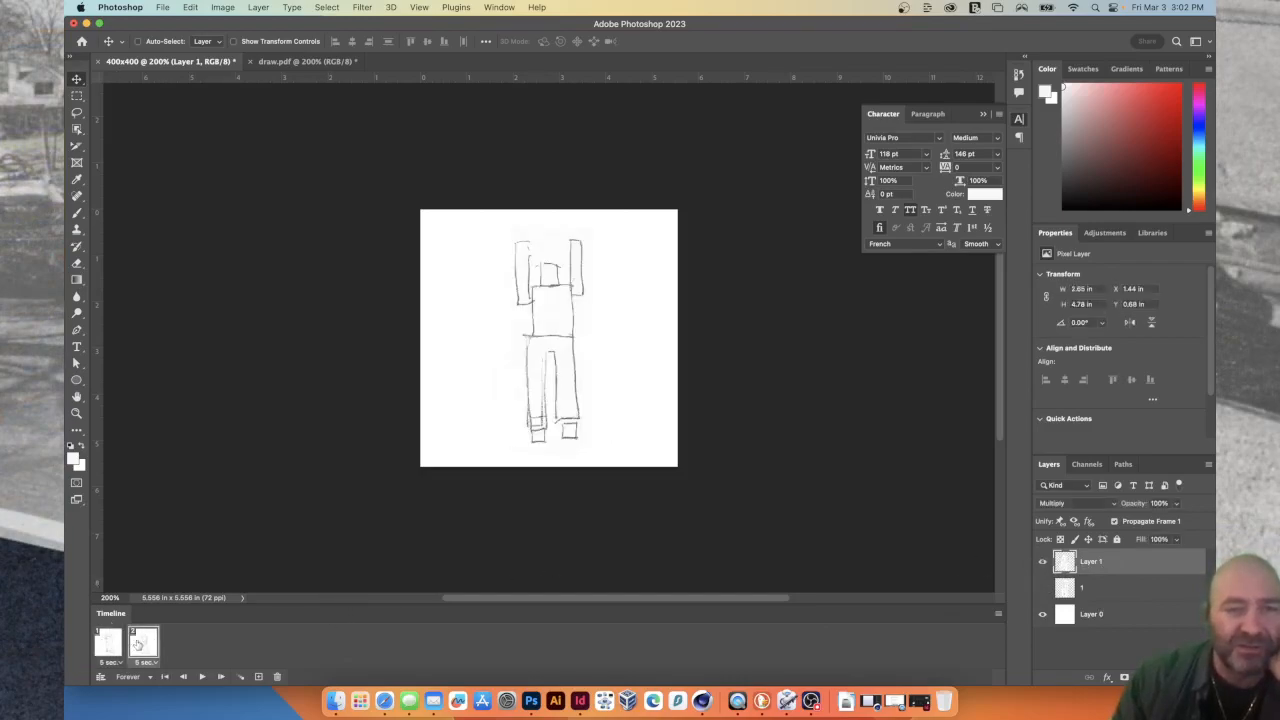
{"action": "left_click", "coordinate": [139, 644]}
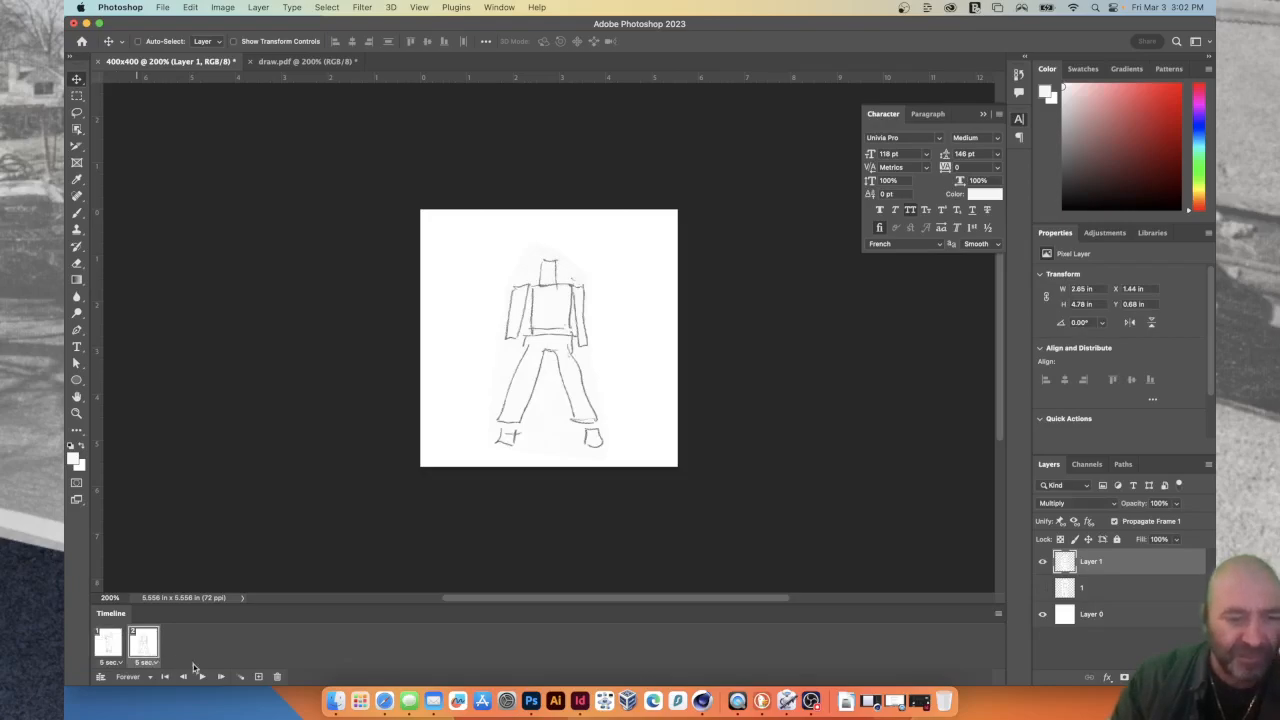
{"action": "left_click", "coordinate": [141, 663]}
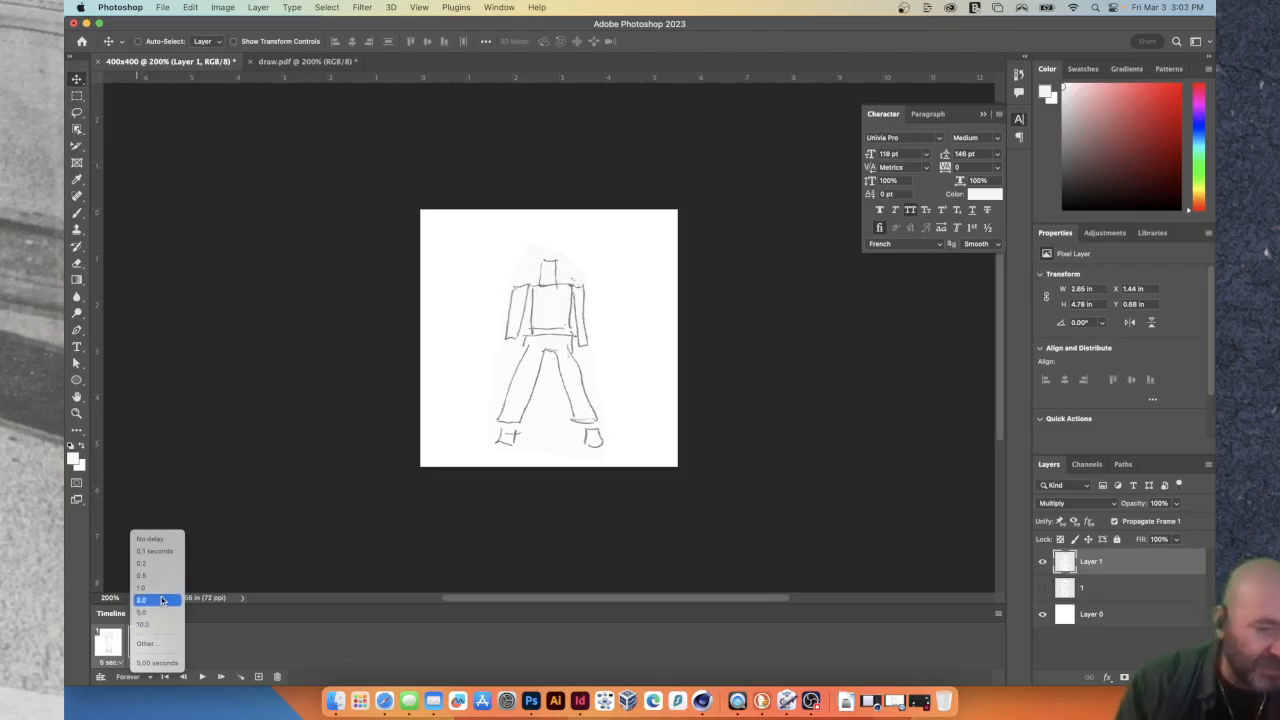
{"action": "left_click", "coordinate": [163, 551]}
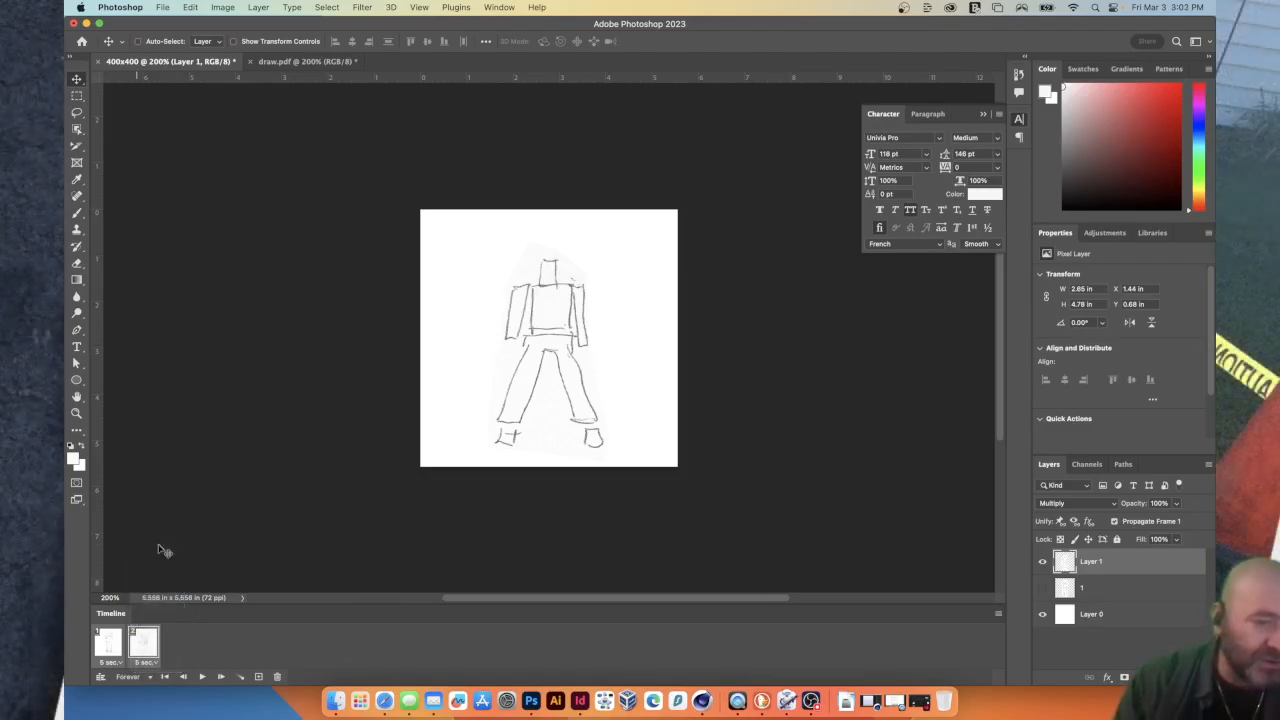
{"action": "left_click", "coordinate": [145, 663]}
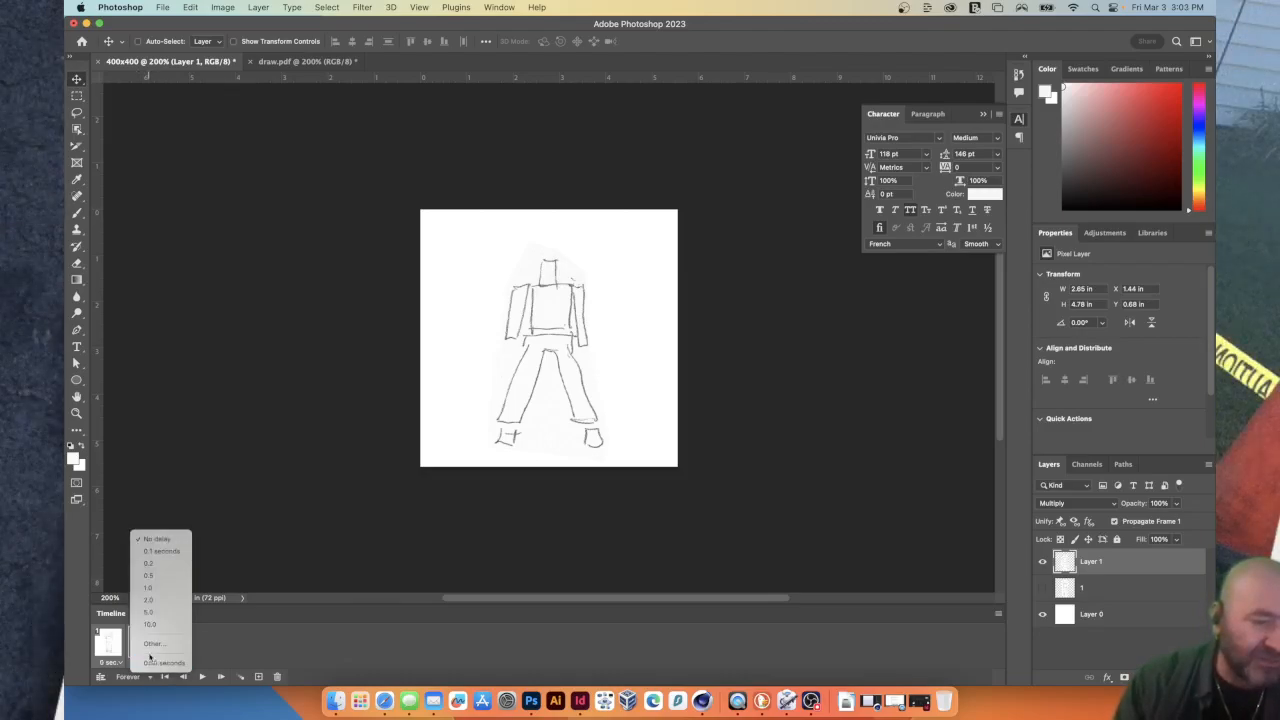
{"action": "left_click", "coordinate": [160, 577]}
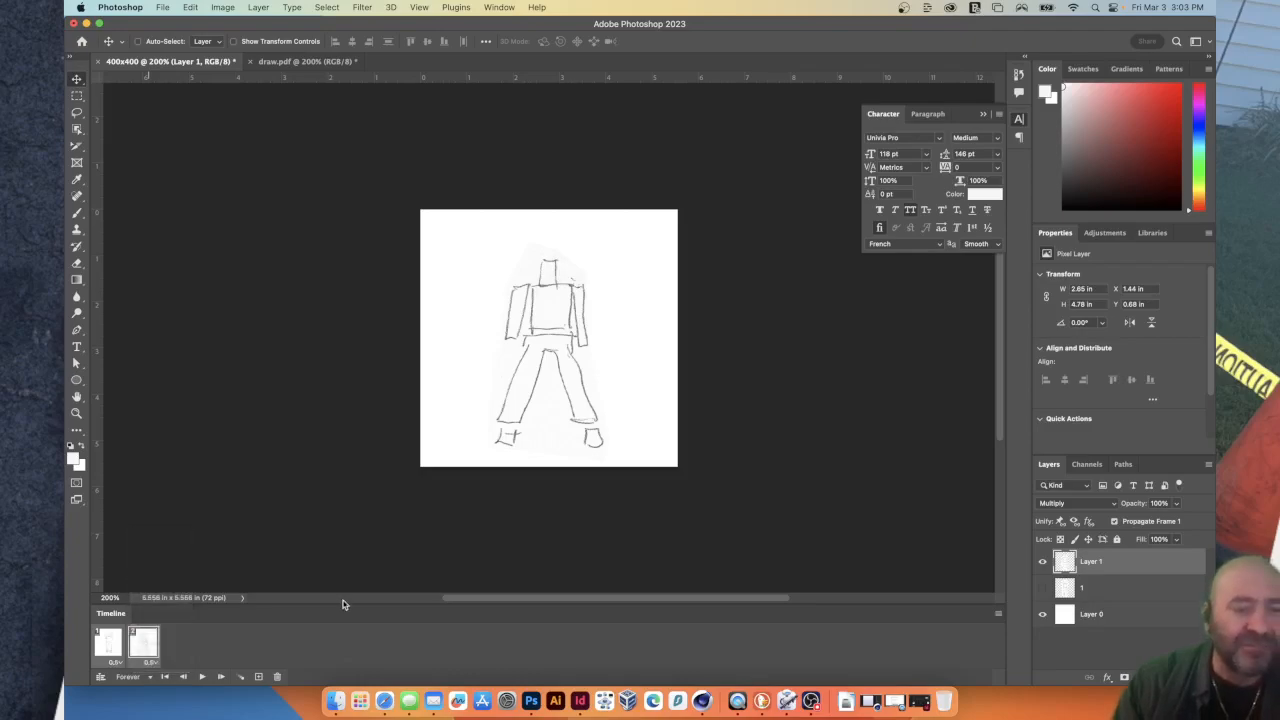
Play and stop the two-frame animation, returning to the first frame to preview it again.
{"action": "left_click", "coordinate": [201, 677]}
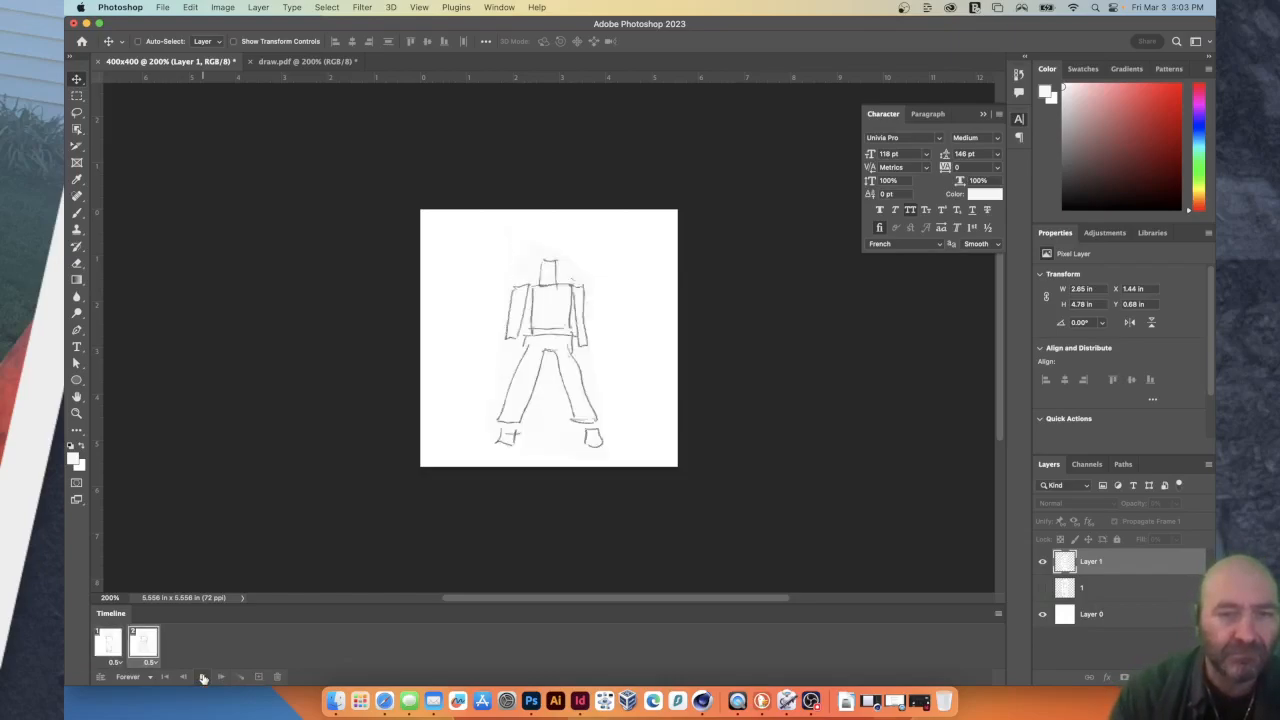
{"action": "left_click", "coordinate": [202, 678]}
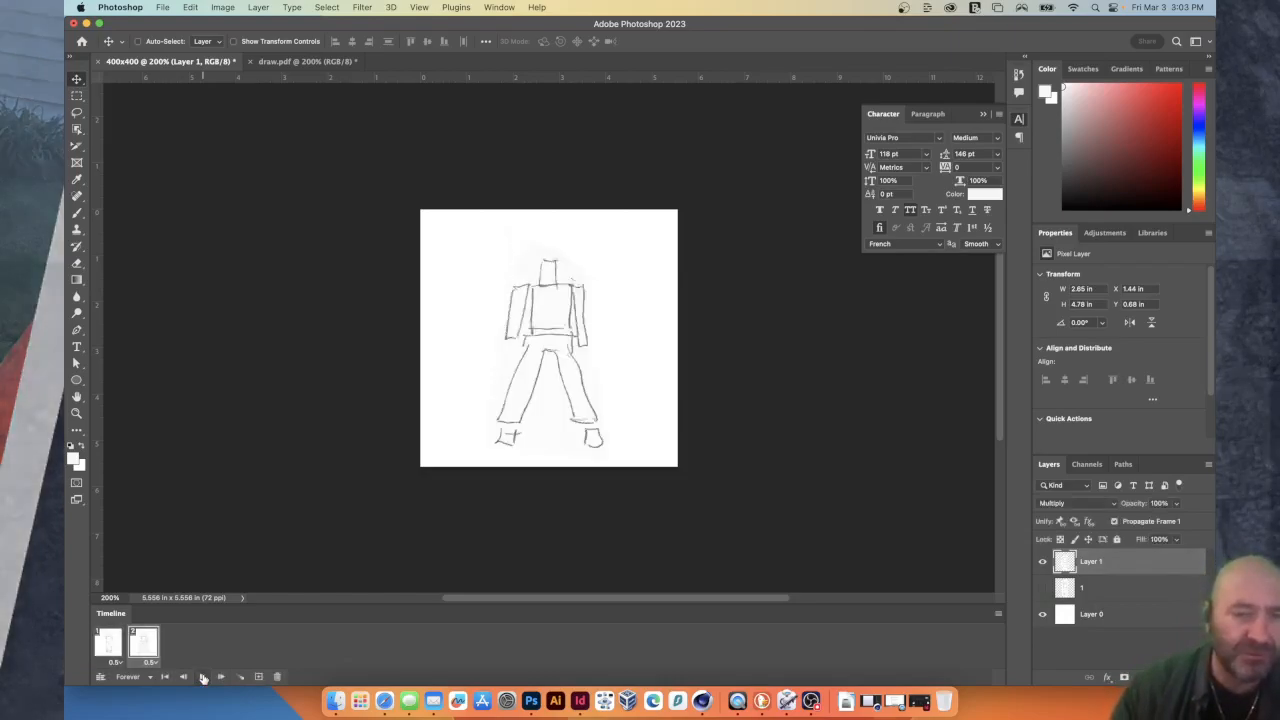
{"action": "left_click", "coordinate": [185, 678]}
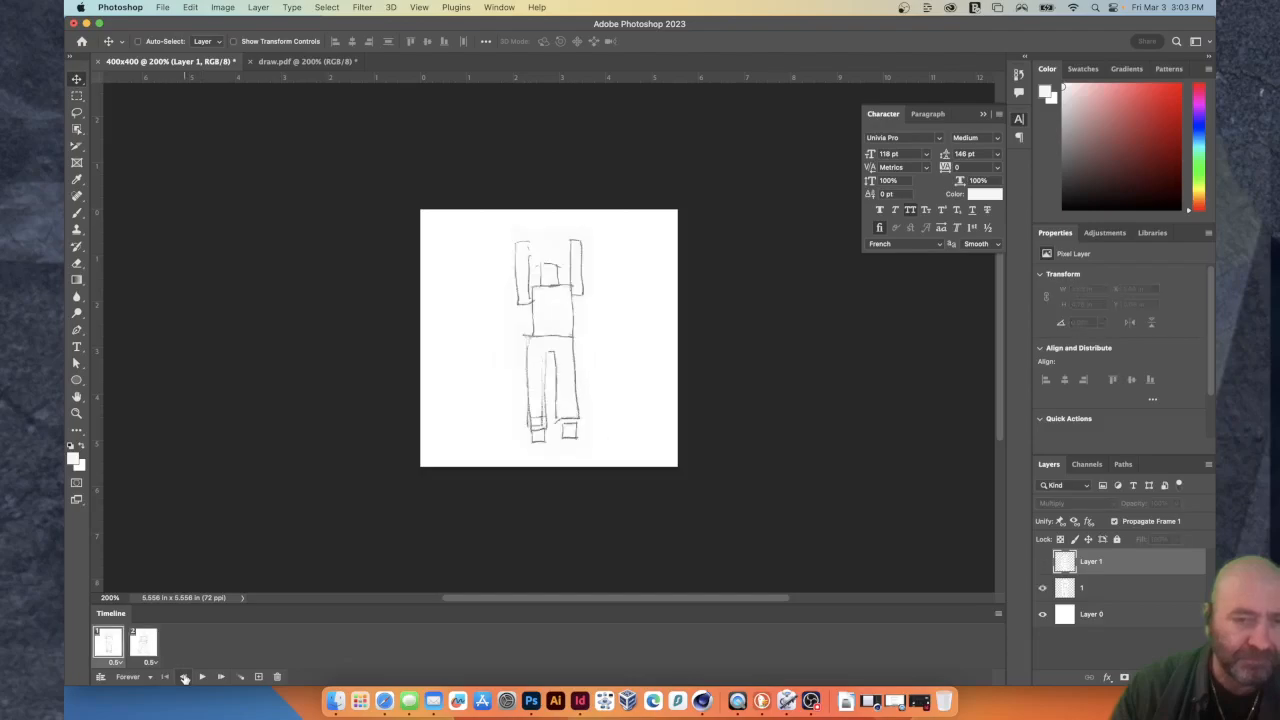
{"action": "left_click", "coordinate": [202, 678]}
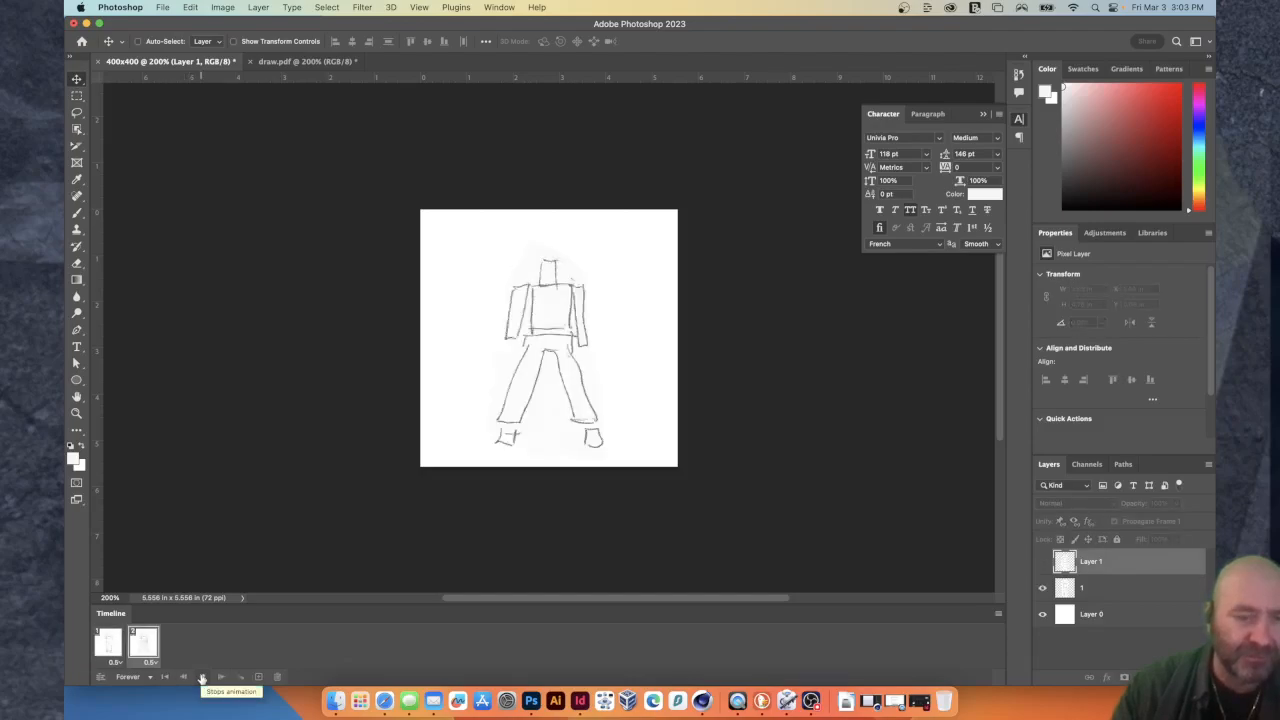
{"action": "left_click", "coordinate": [202, 678]}
In the second frame, move the spread-legs figure up near the canvas's upper edge and preview the animation.
{"action": "left_click", "coordinate": [150, 647]}
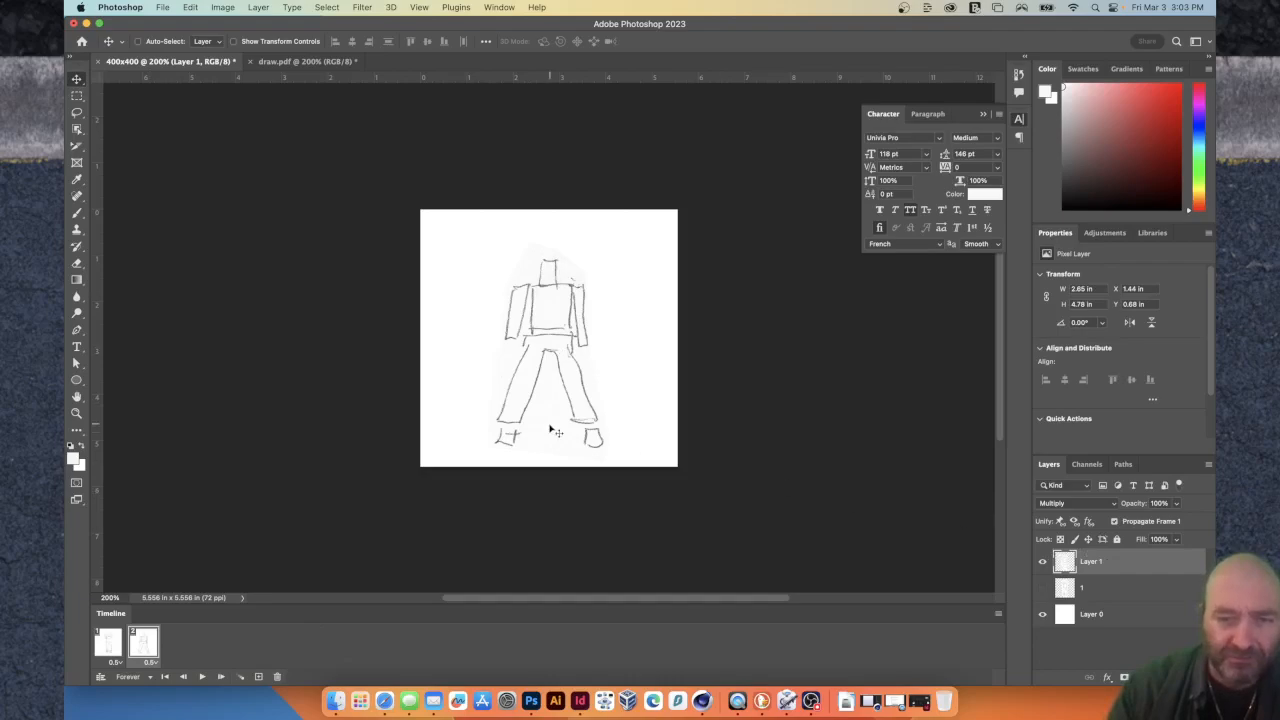
{"action": "left_click_drag", "start_coordinate": [551, 406], "coordinate": [547, 381]}
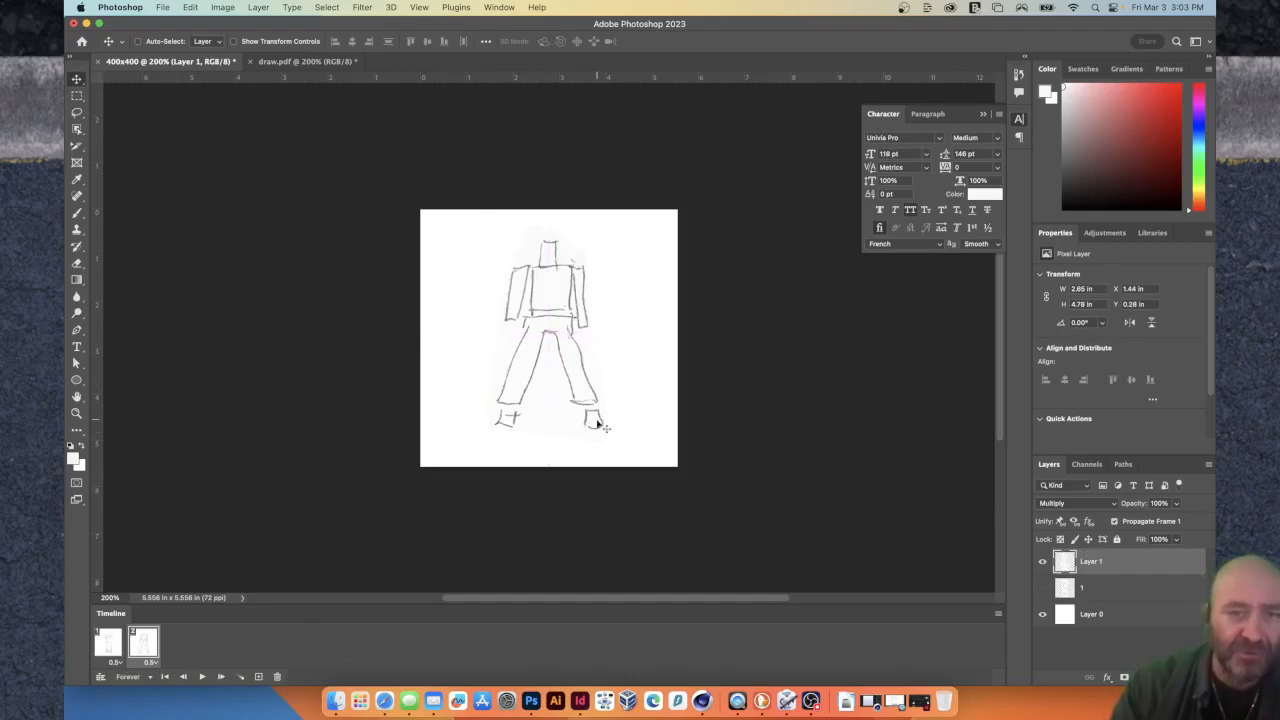
{"action": "key", "text": "shift+Up"}
{"action": "key", "text": "shift+Up"}
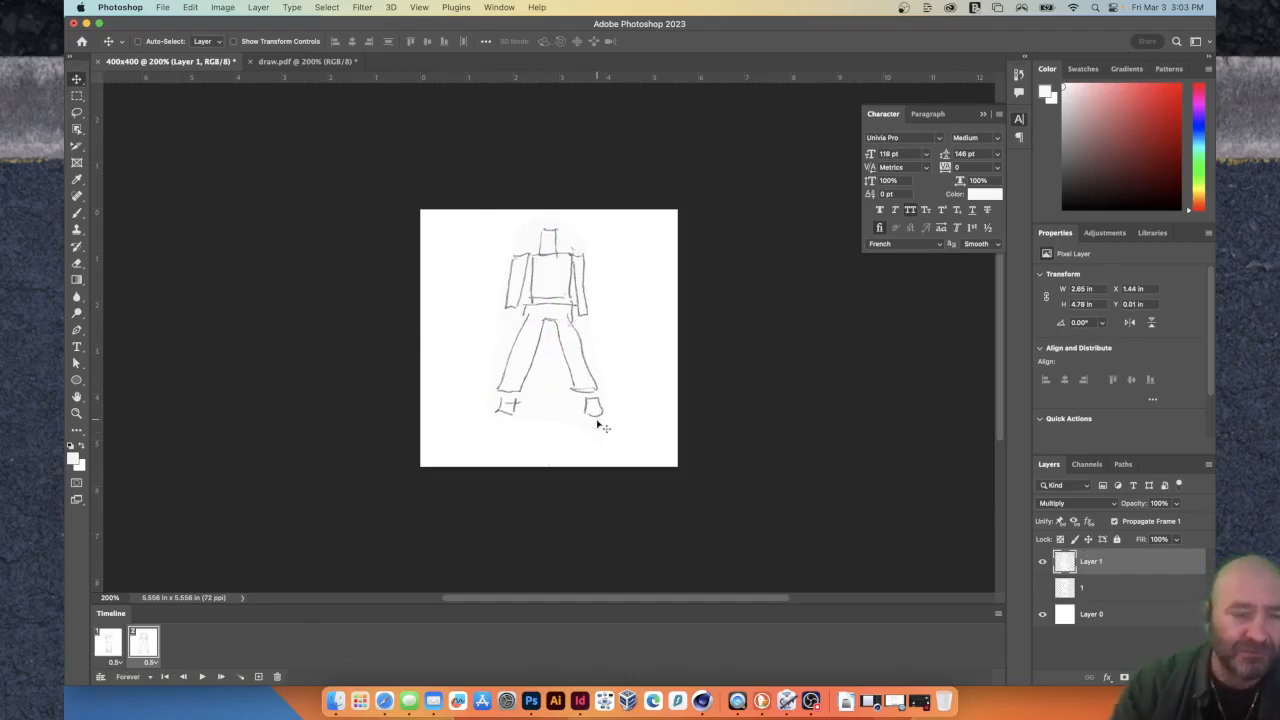
{"action": "left_click", "coordinate": [203, 676]}
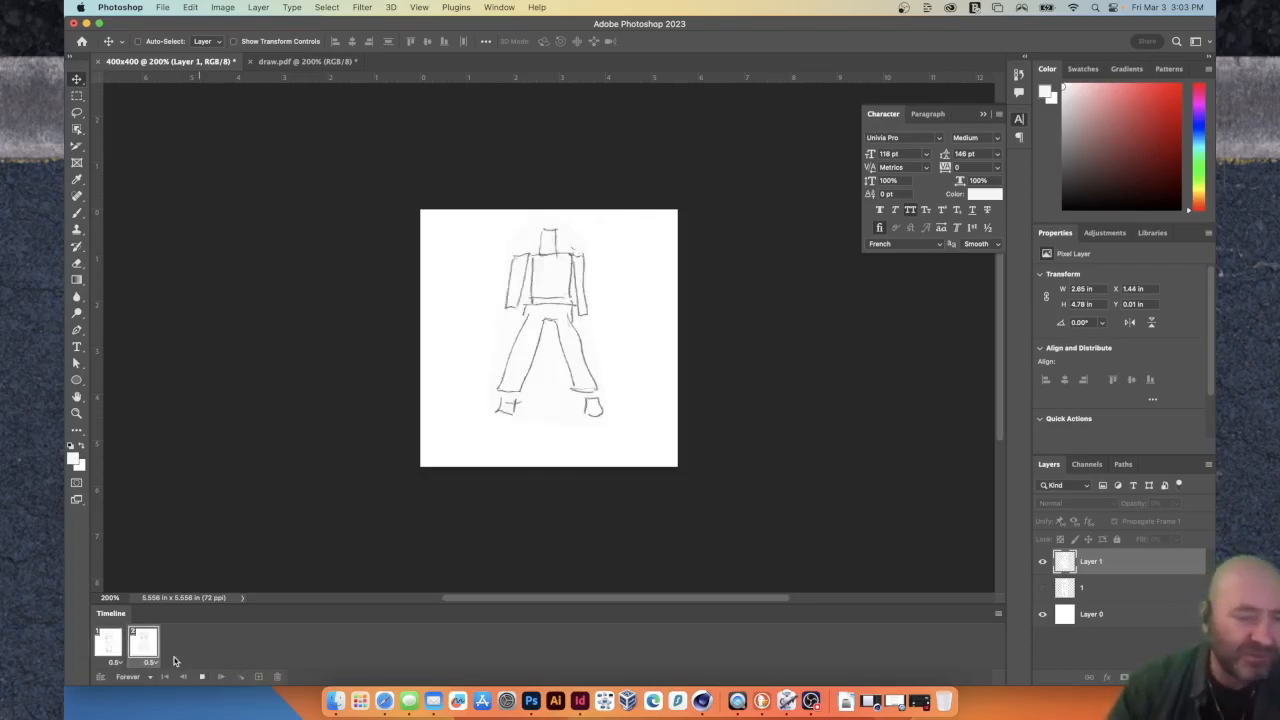
{"action": "left_click", "coordinate": [200, 677]}
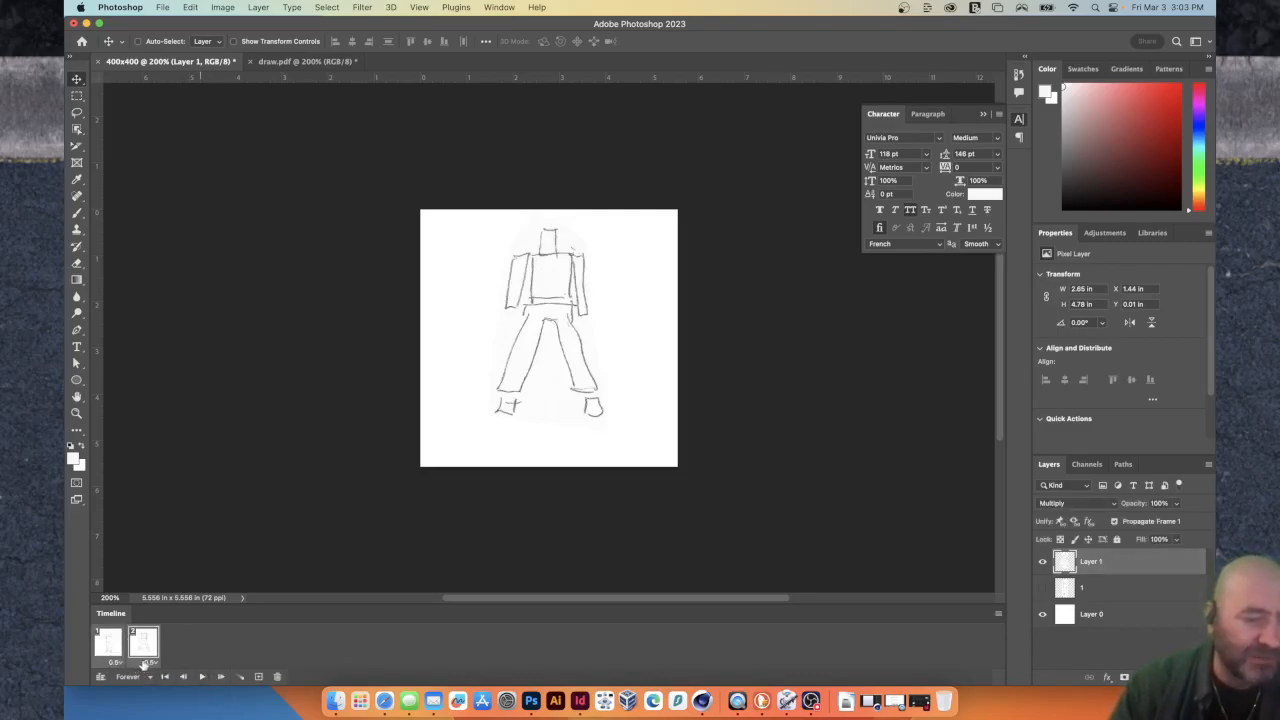
Set the delay of both frames to 0.2 seconds and preview the animation.
{"action": "left_click", "coordinate": [146, 663]}
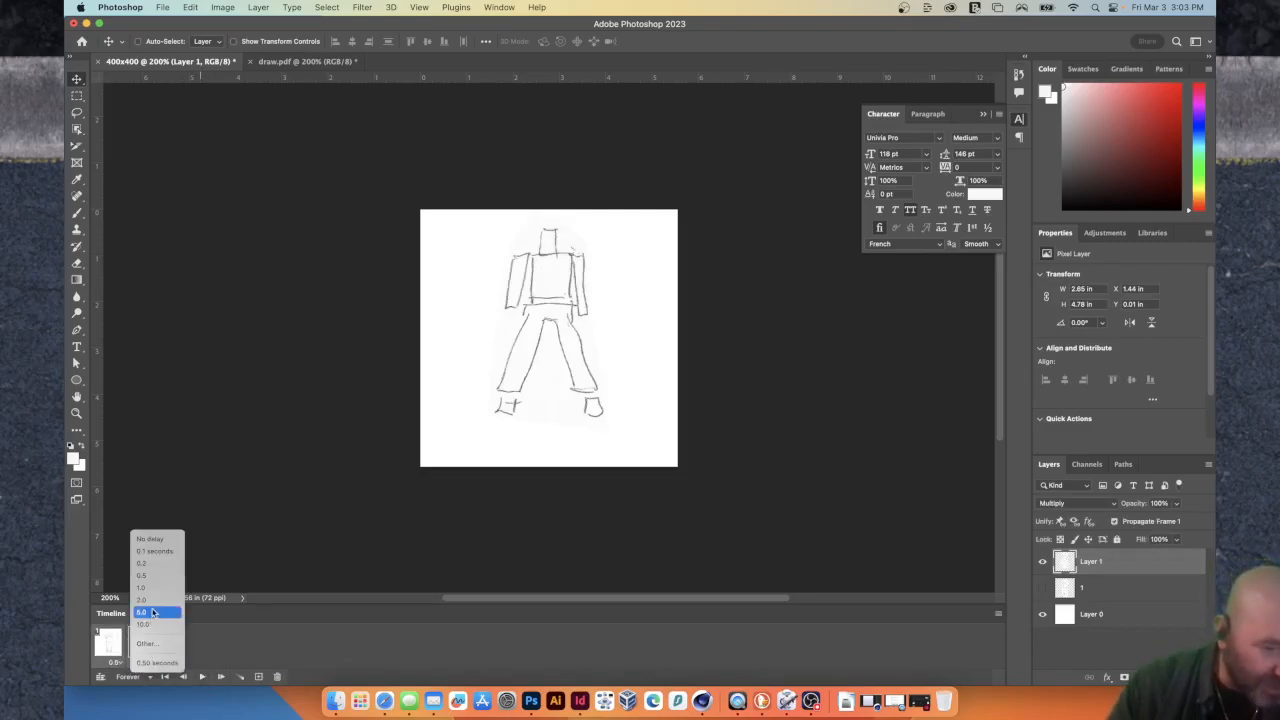
{"action": "left_click", "coordinate": [150, 564]}
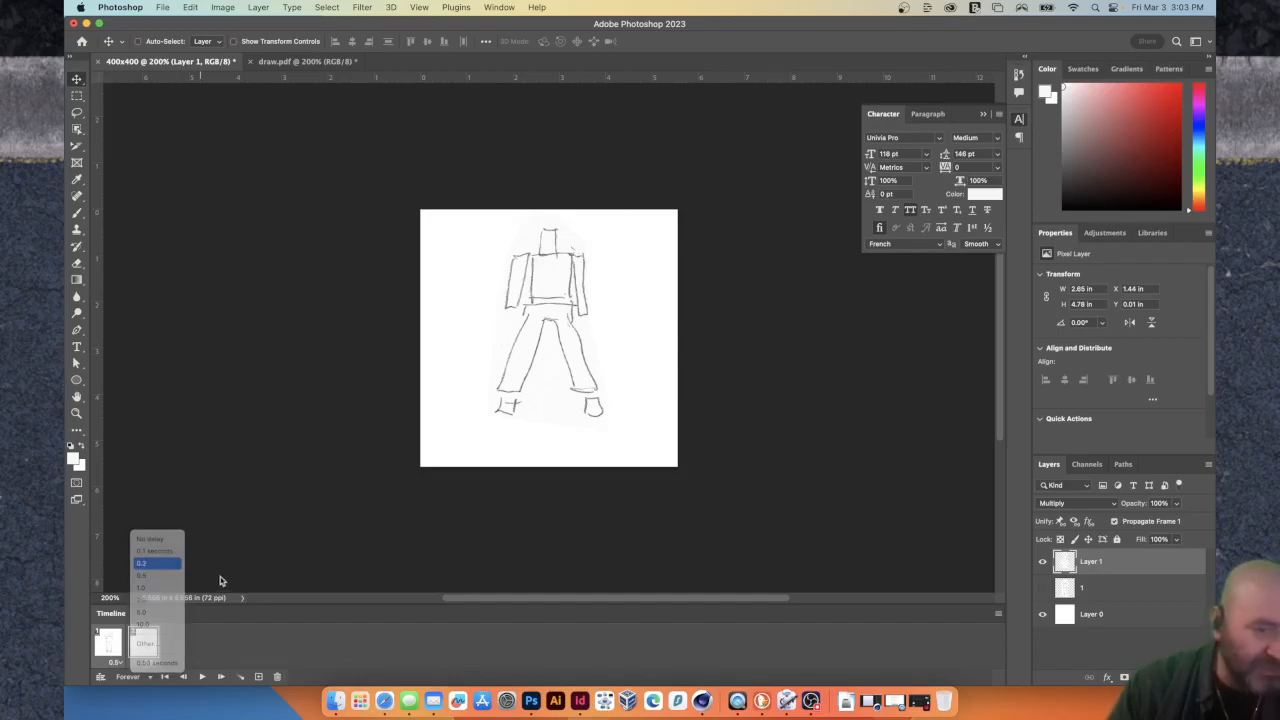
{"action": "left_click", "coordinate": [200, 677]}
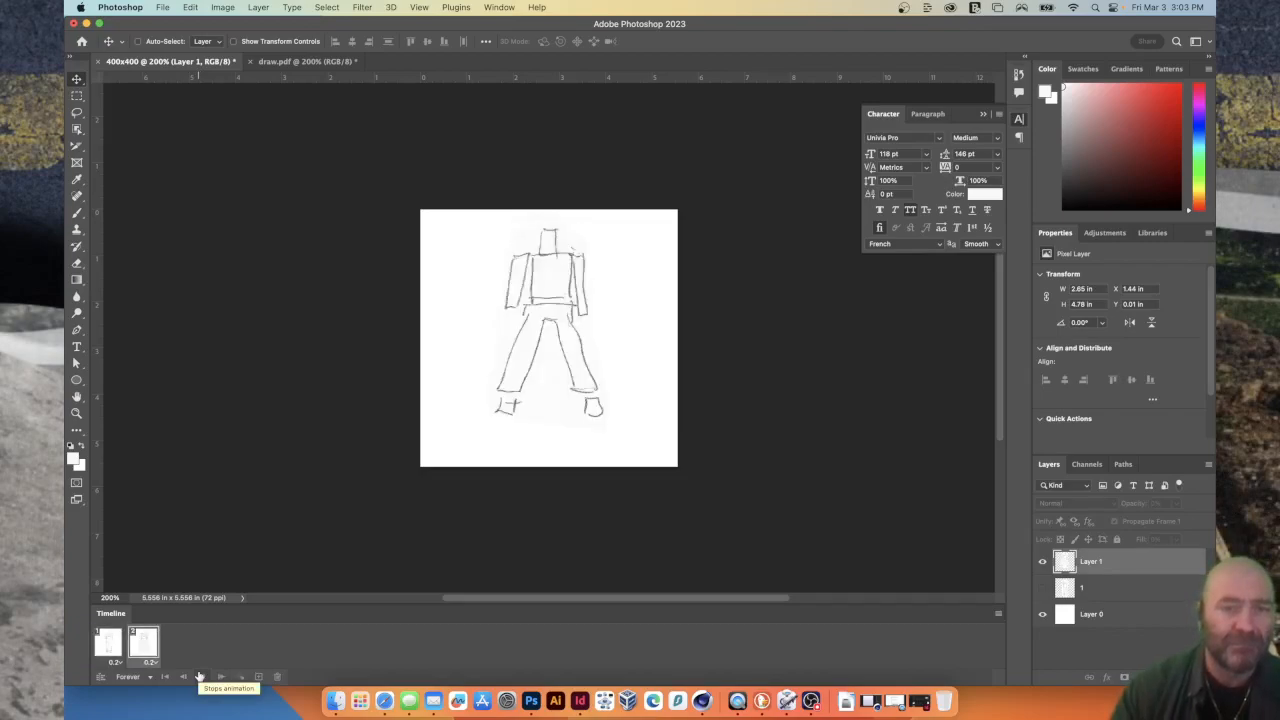
{"action": "left_click", "coordinate": [201, 677]}
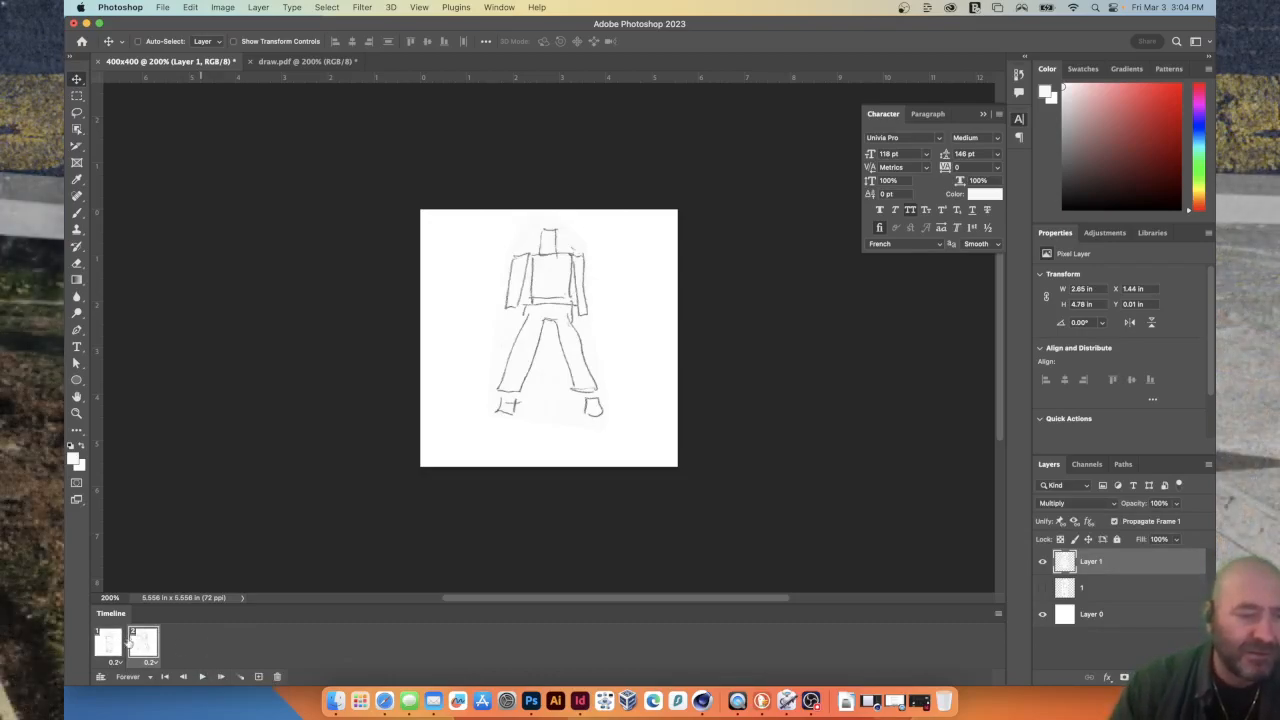
Duplicate the raised-arms first frame as a third frame at the end of the animation.
{"action": "left_click", "coordinate": [108, 642]}
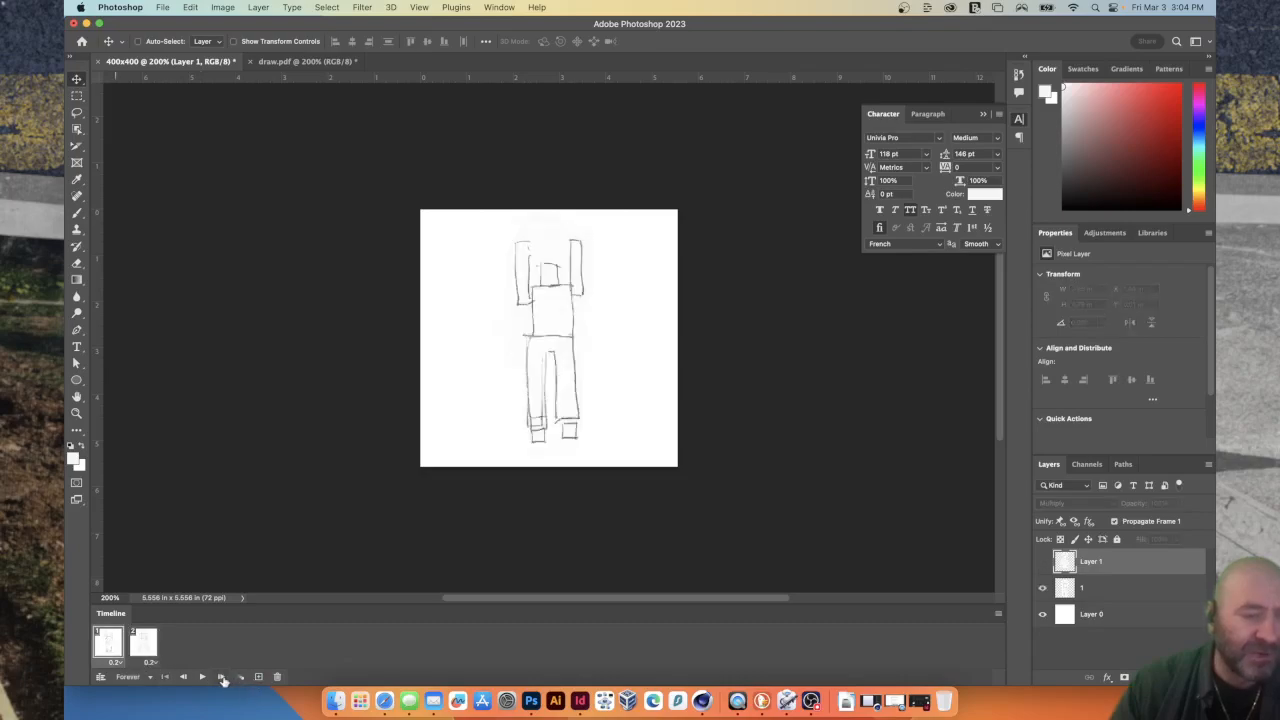
{"action": "left_click", "coordinate": [256, 677]}
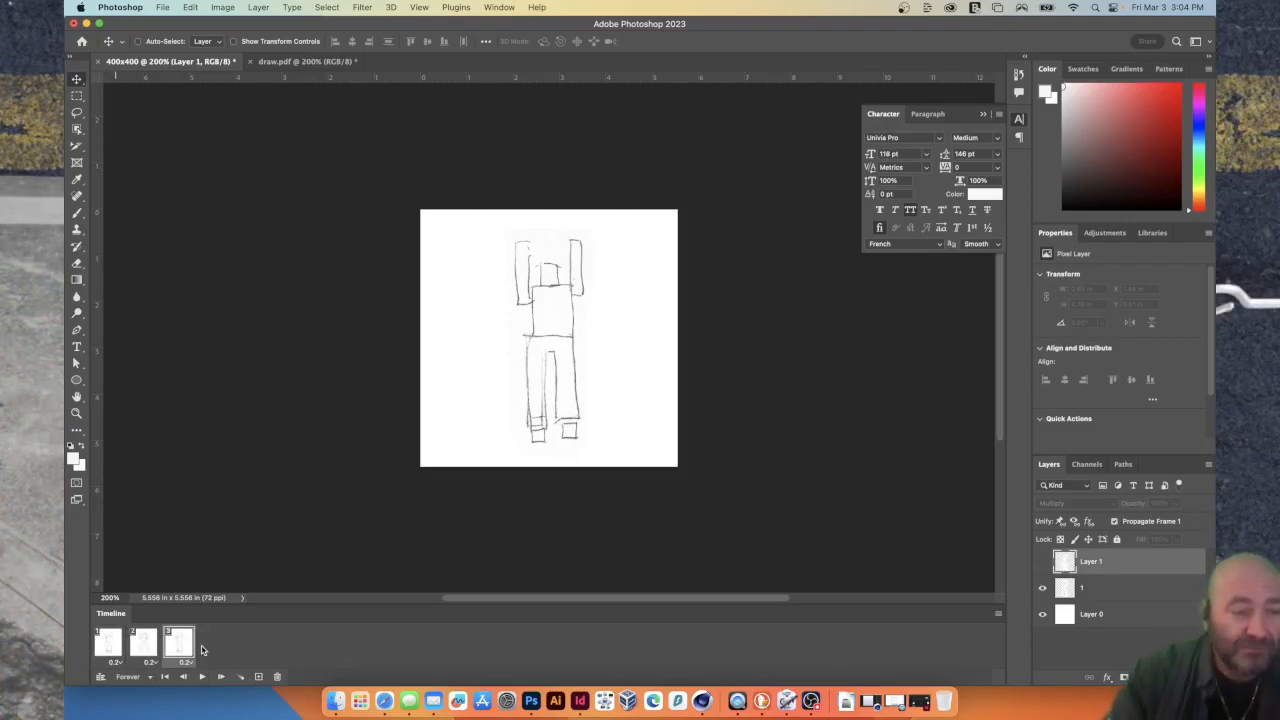
Tween the first two frames with one added frame across all layers, and preview the animation.
{"action": "left_click", "coordinate": [107, 643]}
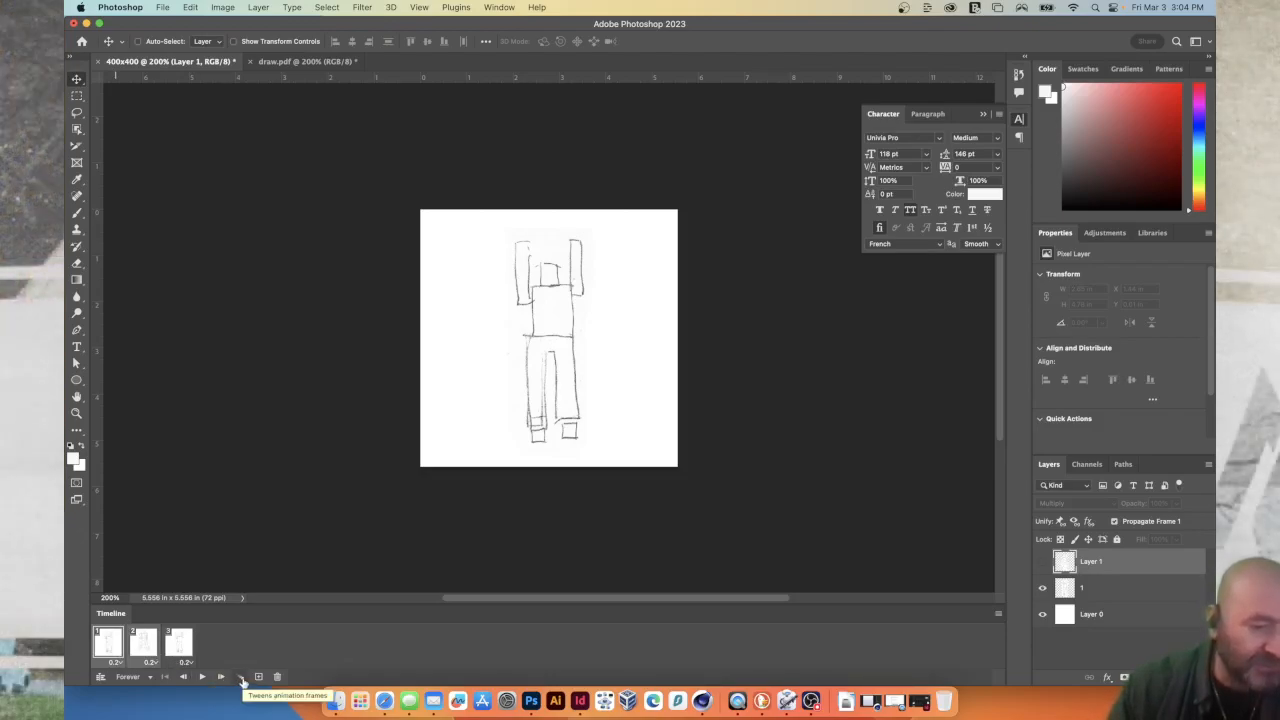
{"action": "left_click", "coordinate": [242, 679]}
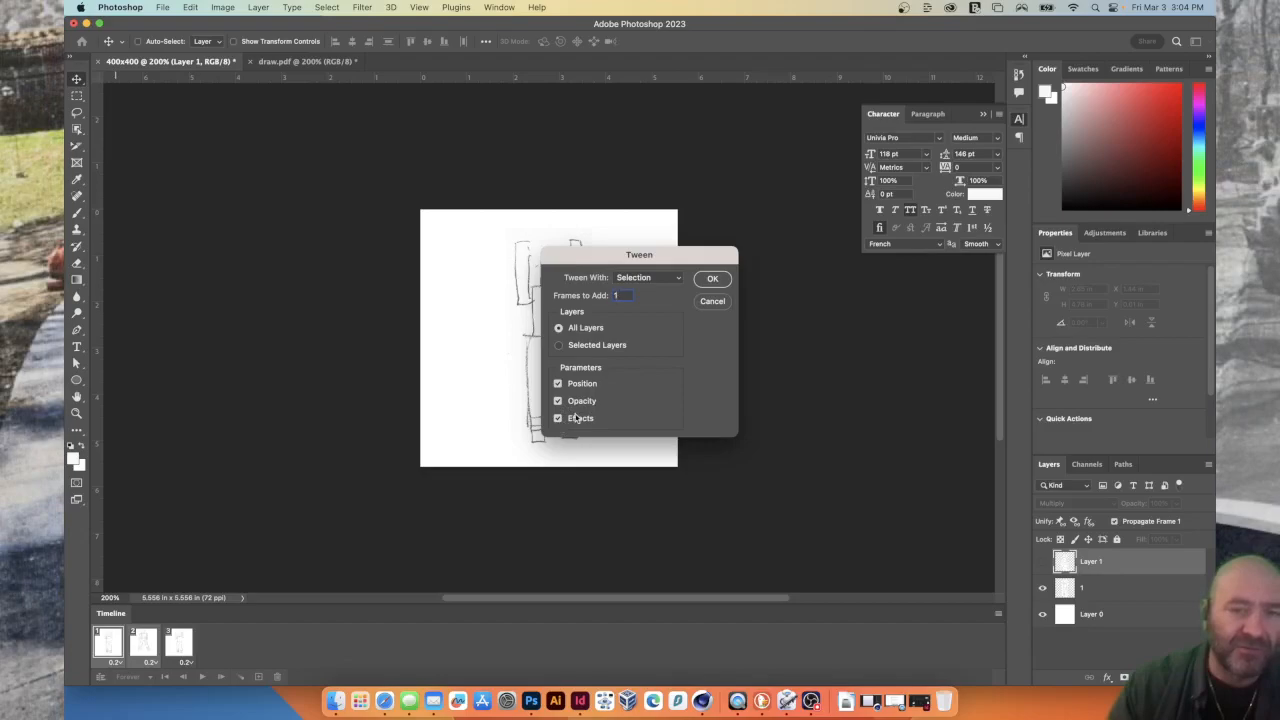
{"action": "left_click", "coordinate": [712, 280]}
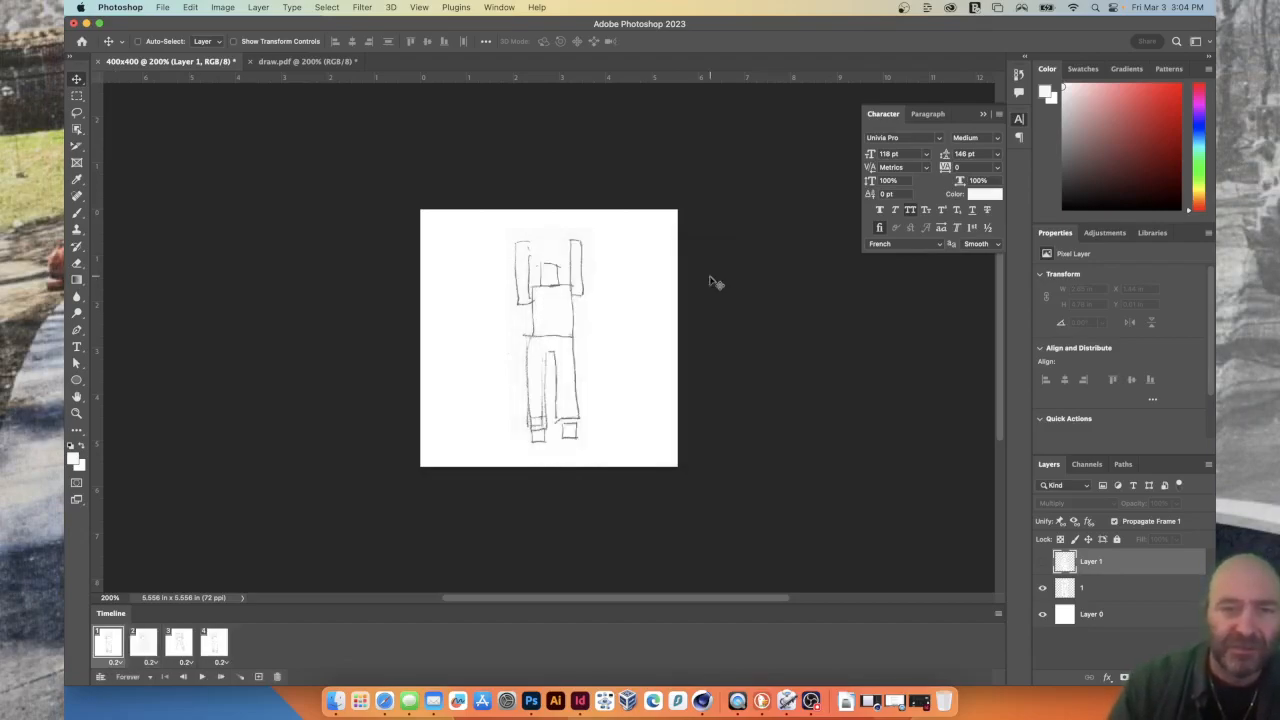
{"action": "left_click", "coordinate": [204, 678]}
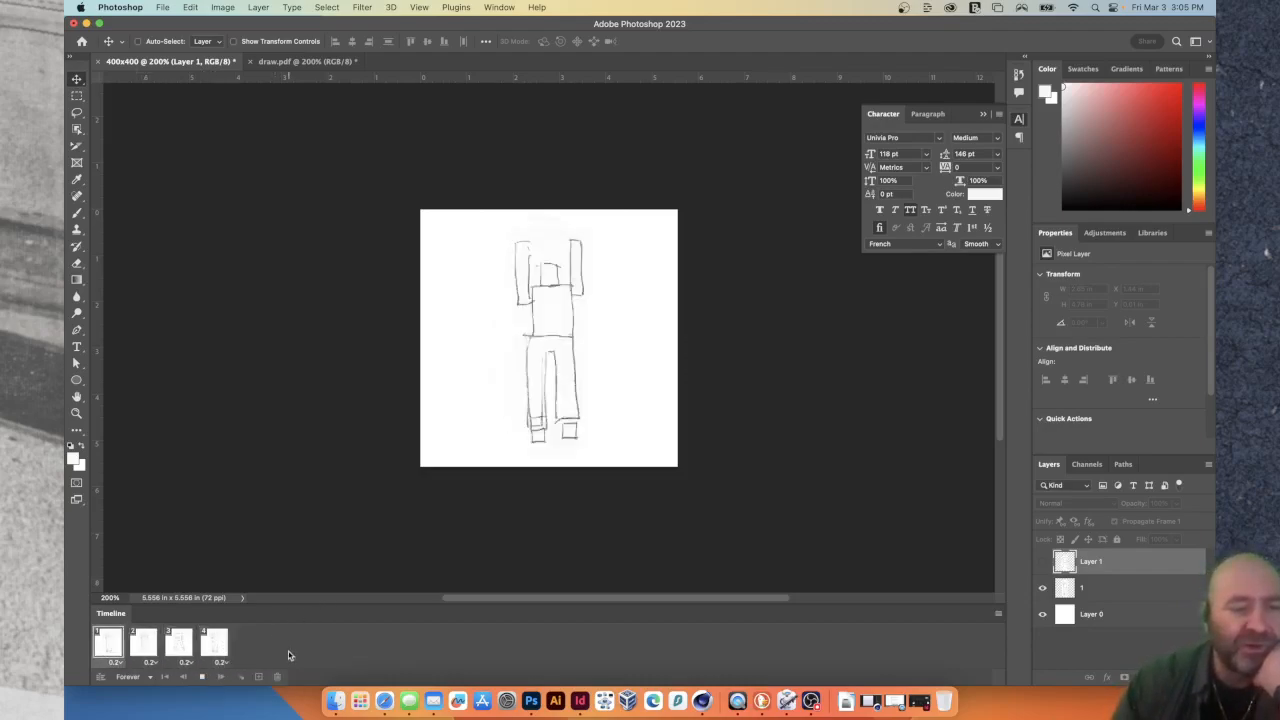
{"action": "key", "text": "space"}
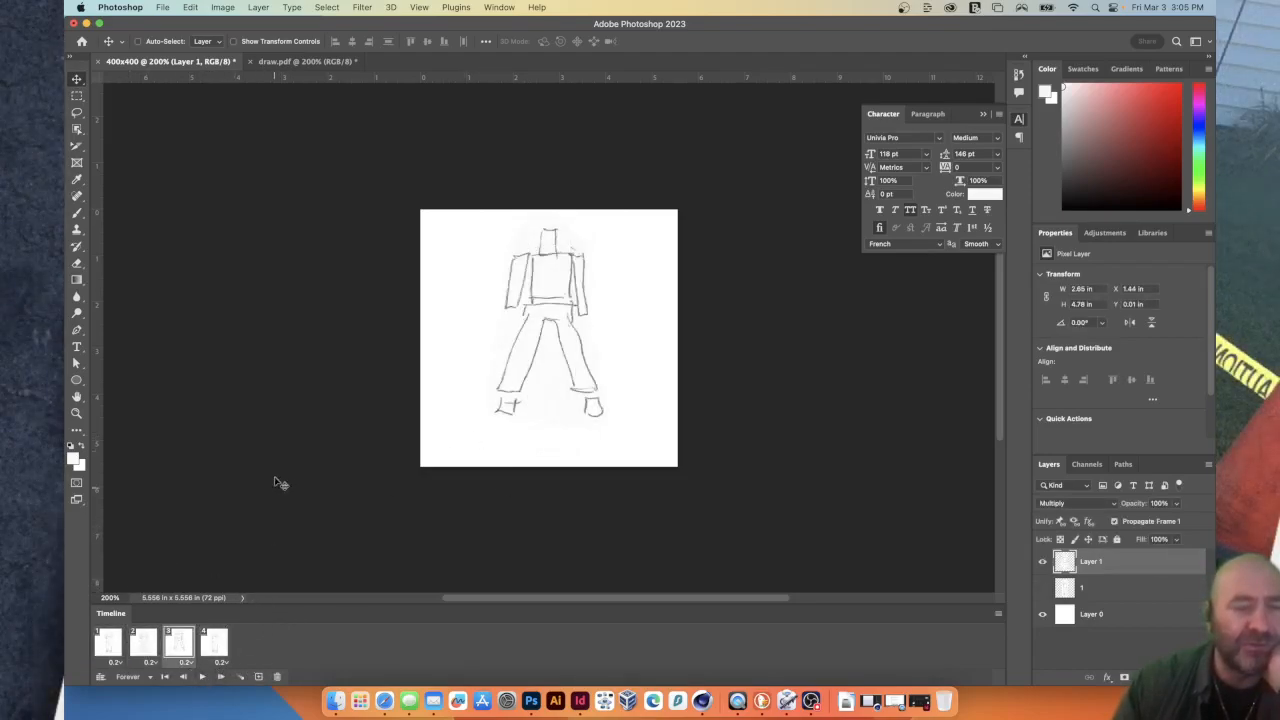
Export the animation with Save for Web using the GIF 128 Dithered preset, saving it to the Desktop as 400x400.gif.
{"action": "left_click", "coordinate": [162, 7]}
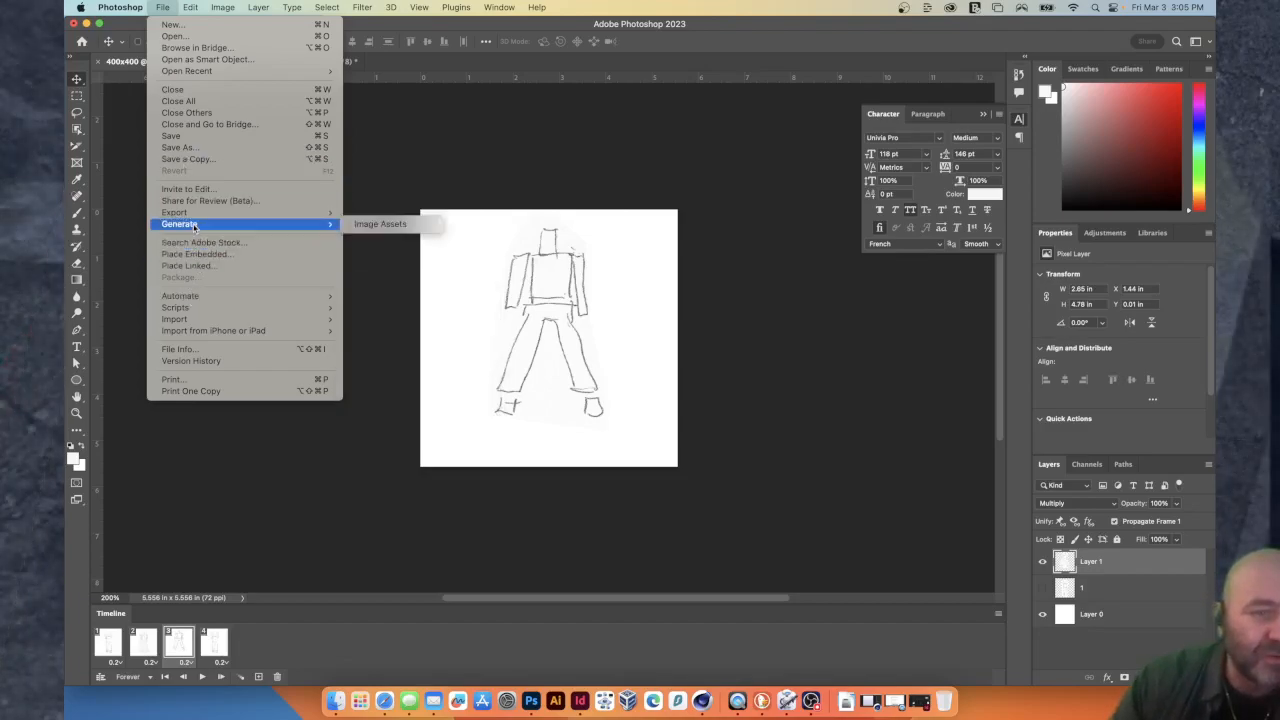
{"action": "mouse_move", "coordinate": [198, 212]}
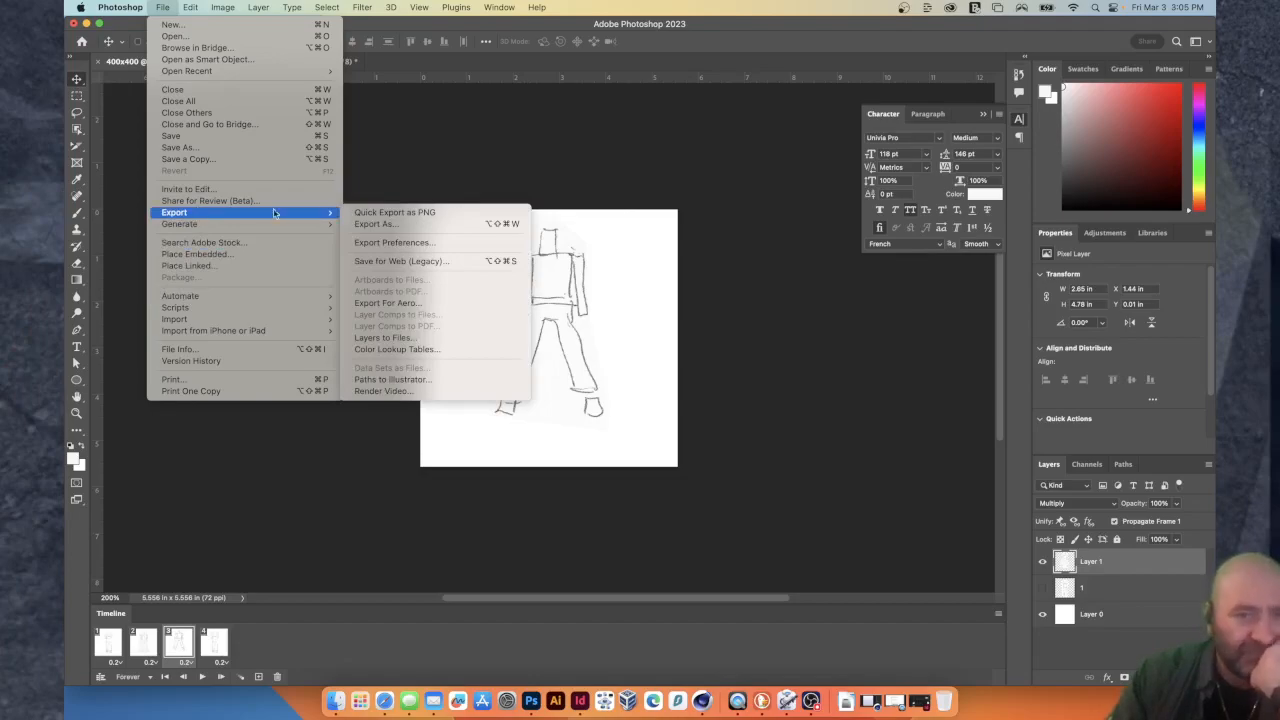
{"action": "left_click", "coordinate": [403, 261]}
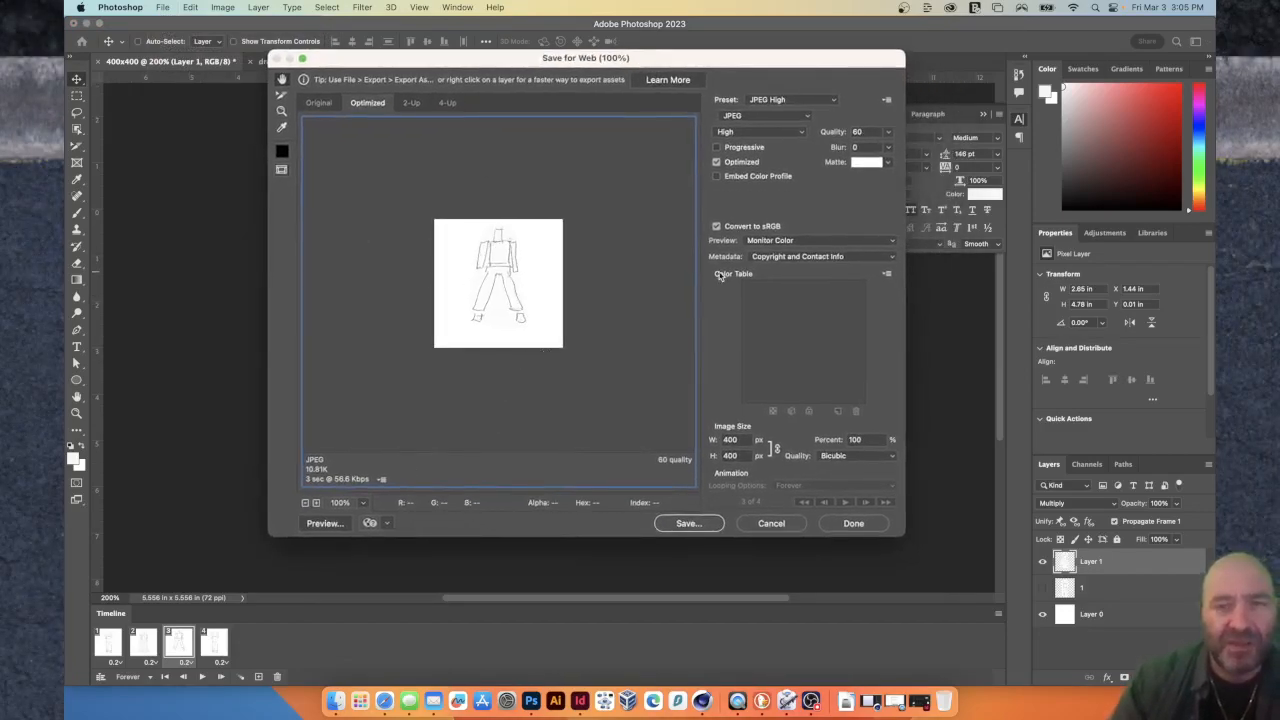
{"action": "left_click", "coordinate": [777, 100]}
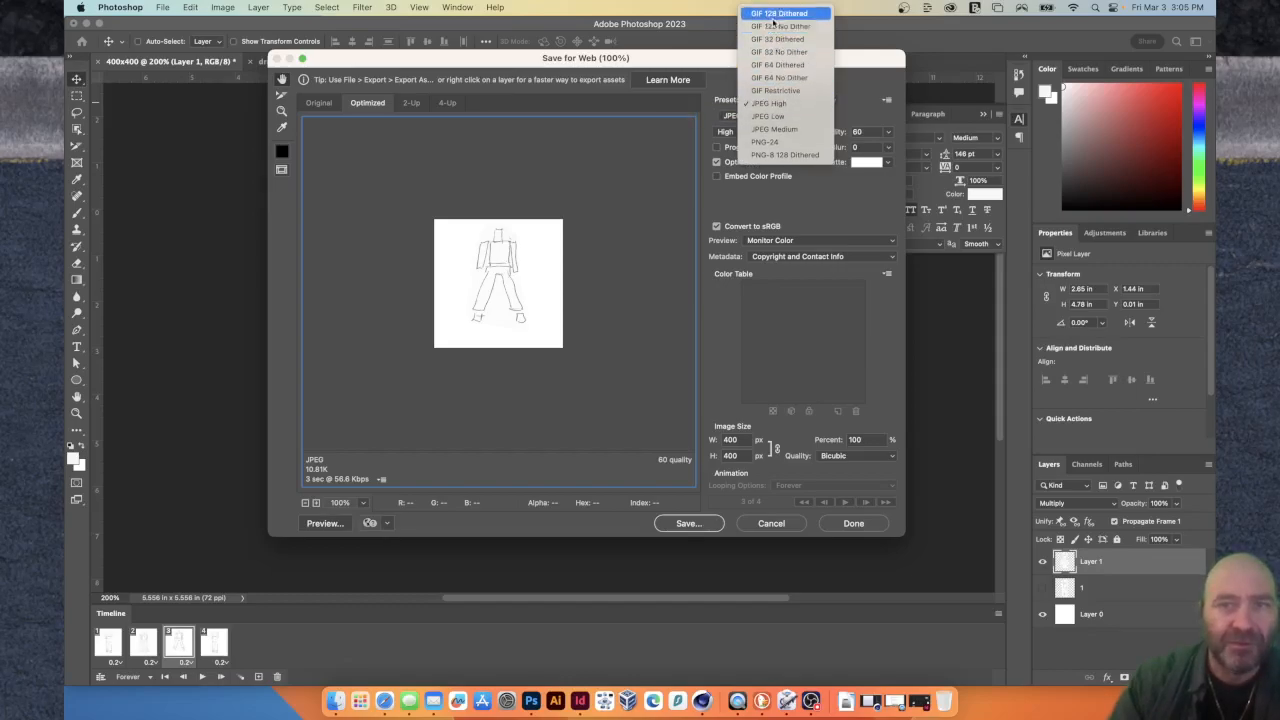
{"action": "left_click", "coordinate": [776, 14]}
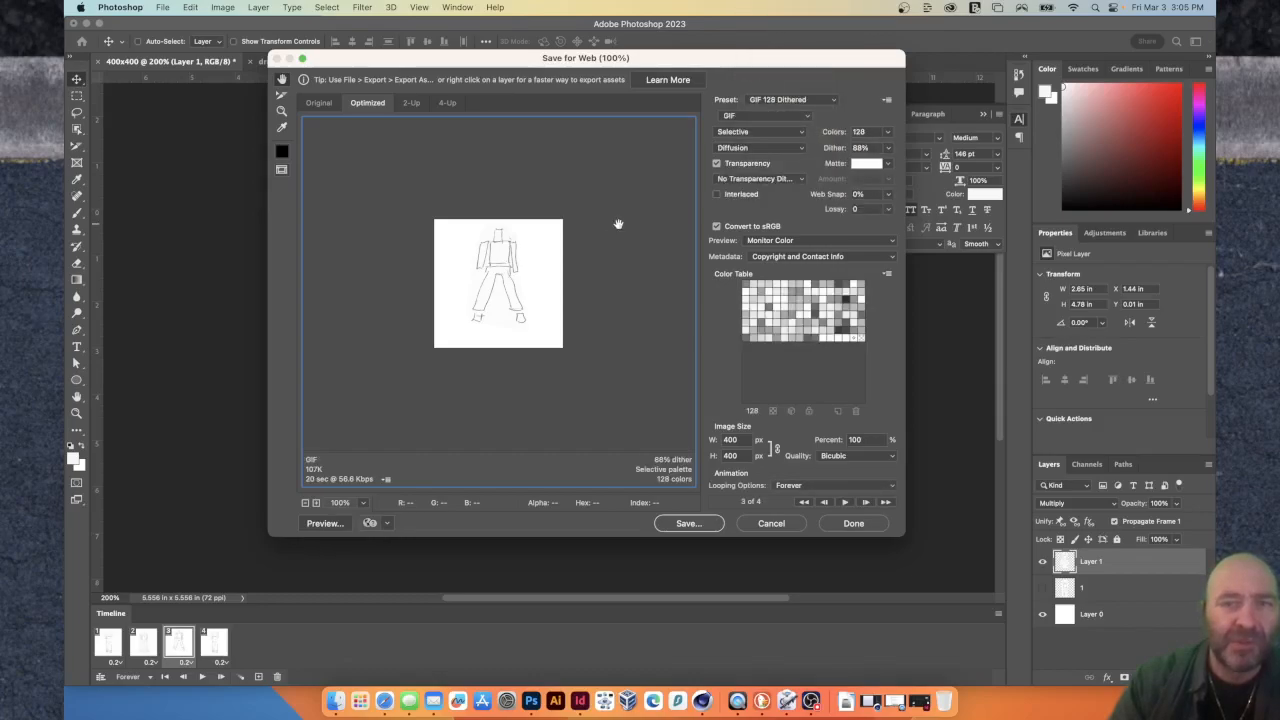
{"action": "left_click", "coordinate": [688, 523]}
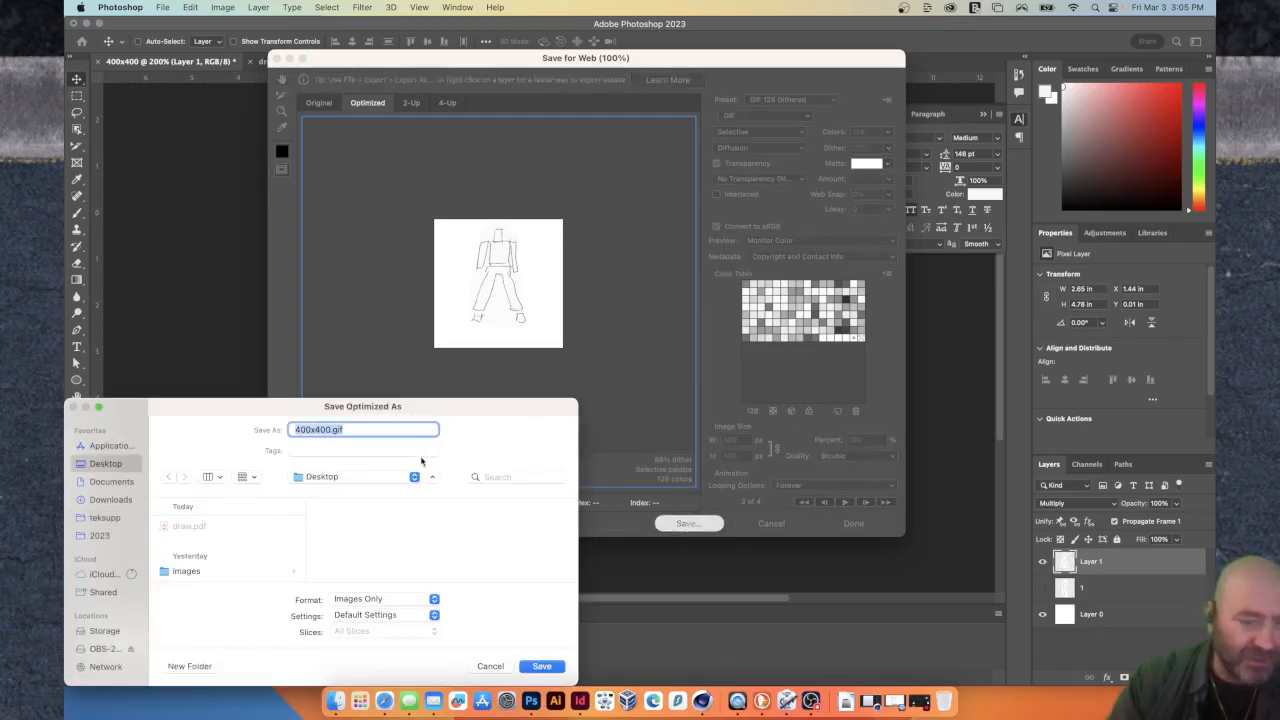
{"action": "left_click", "coordinate": [541, 666]}
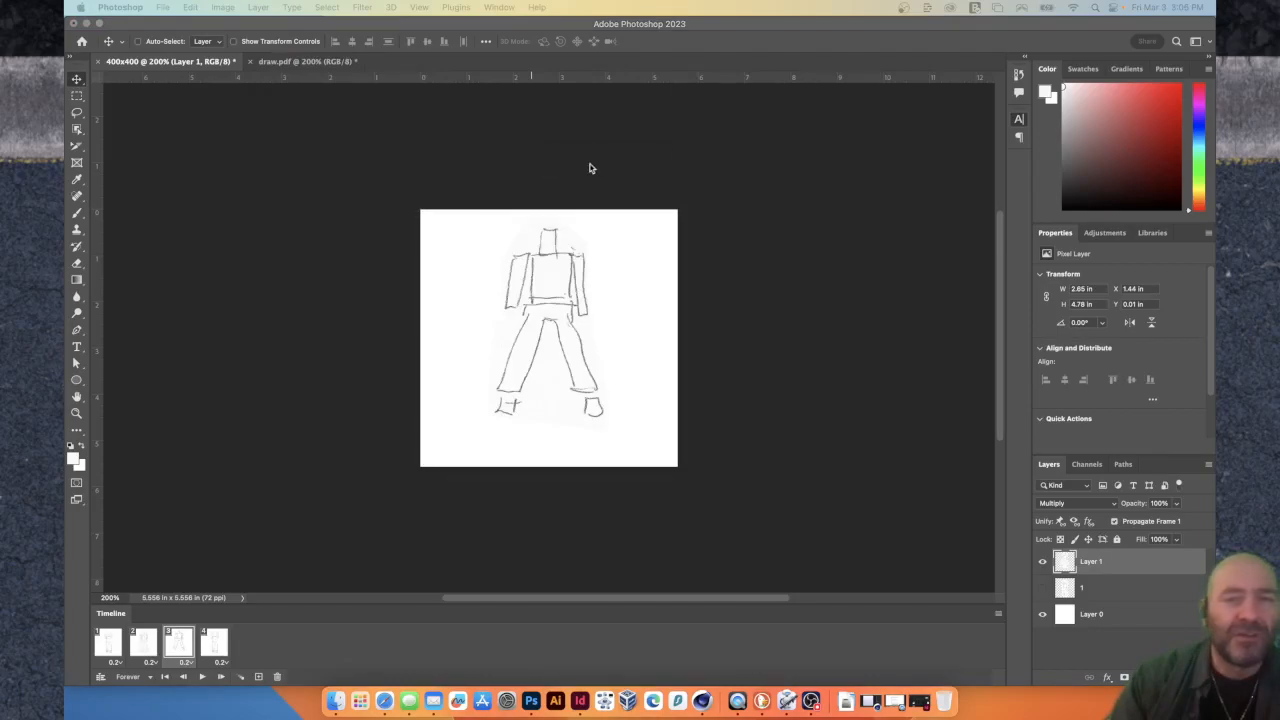
Switch to the DuckDuckGo browser, shrink and reposition its window, and open a new tab.
{"action": "key", "text": "super+Tab"}
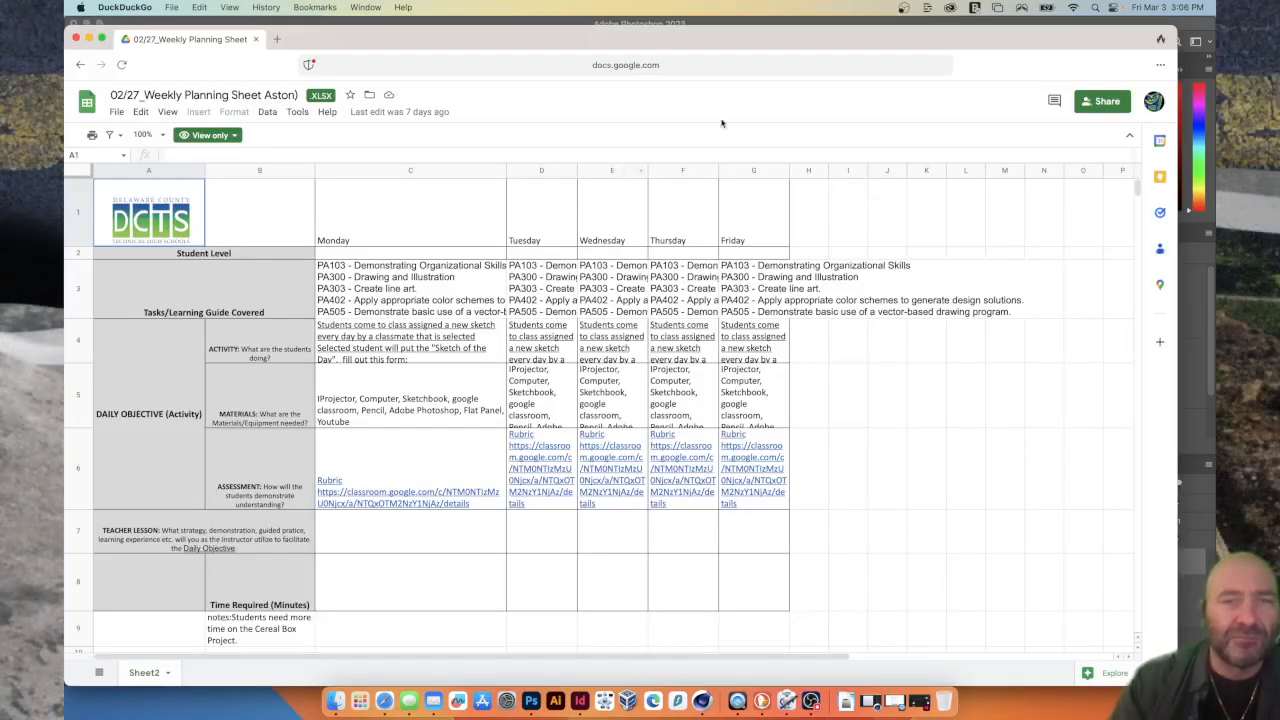
{"action": "left_click_drag", "start_coordinate": [70, 25], "coordinate": [211, 92]}
{"action": "left_click_drag", "start_coordinate": [520, 110], "coordinate": [428, 41]}
{"action": "key", "text": "super+t"}
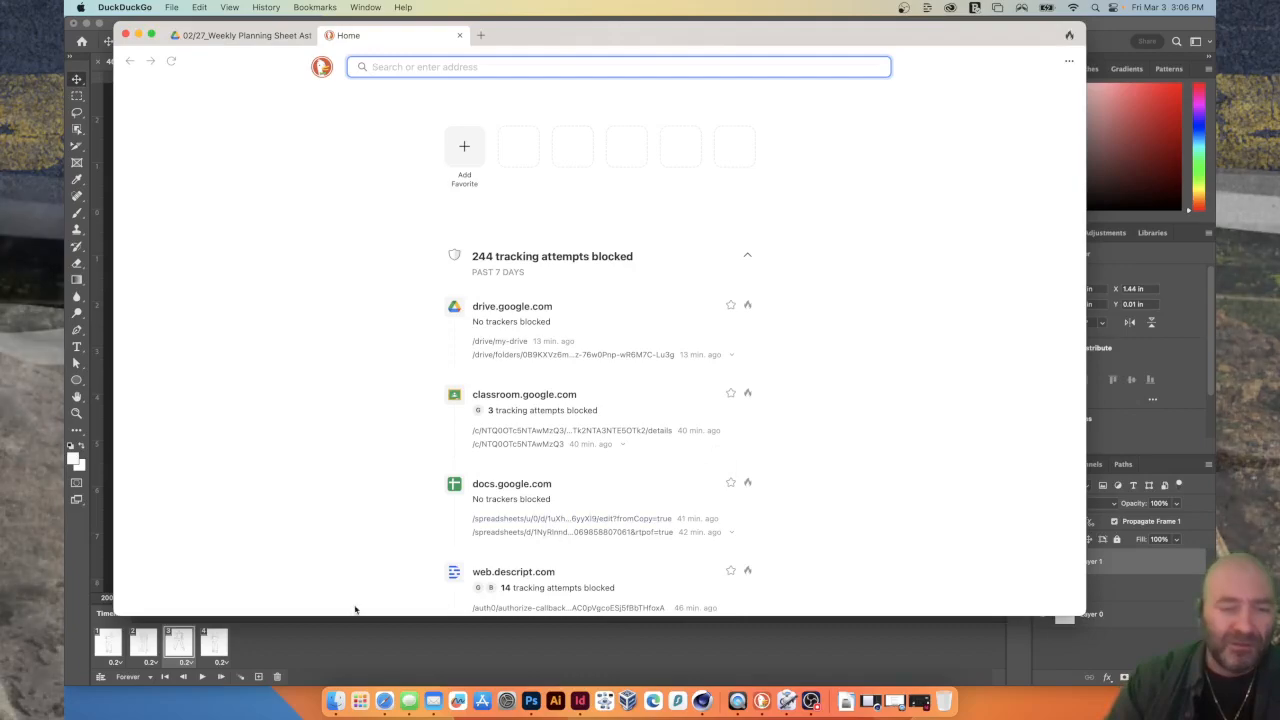
Open the Desktop folder in Finder beside the browser and try opening 400x400.gif in DuckDuckGo and in Safari.
{"action": "left_click", "coordinate": [336, 700]}
{"action": "left_click_drag", "start_coordinate": [387, 107], "coordinate": [846, 219]}
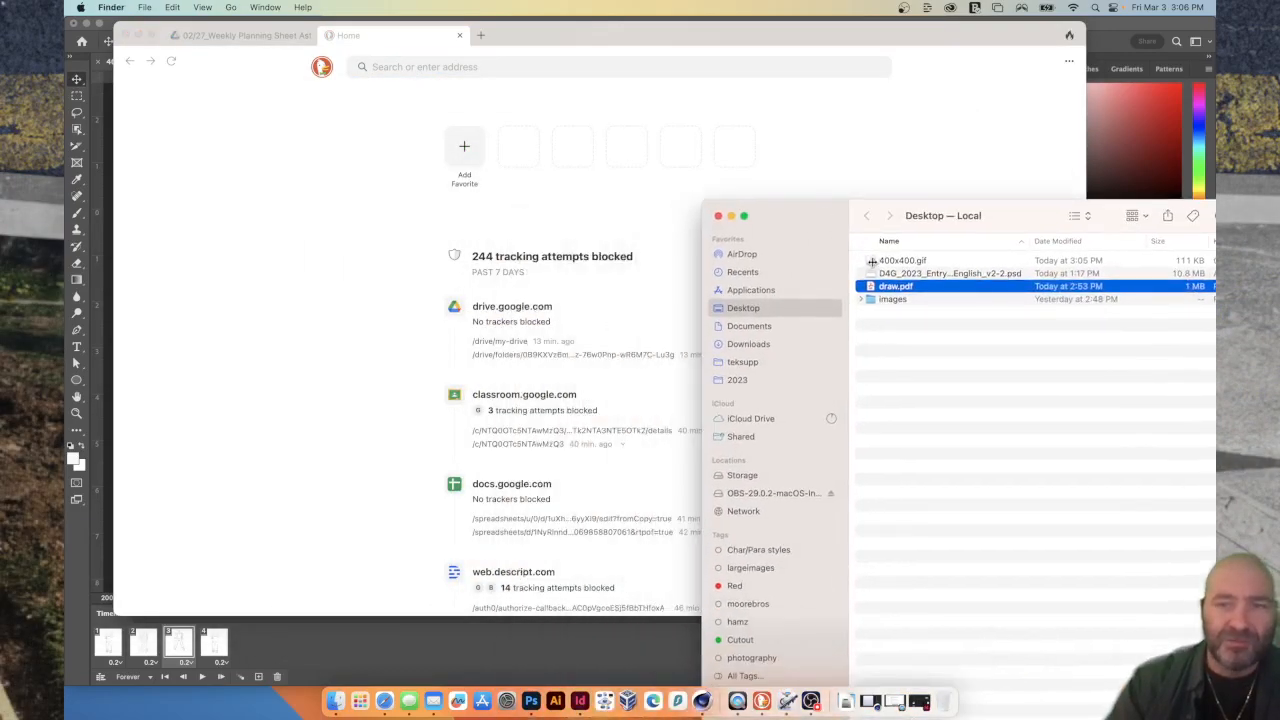
{"action": "left_click_drag", "start_coordinate": [872, 260], "coordinate": [568, 195]}
{"action": "left_click_drag", "start_coordinate": [875, 260], "coordinate": [386, 705]}
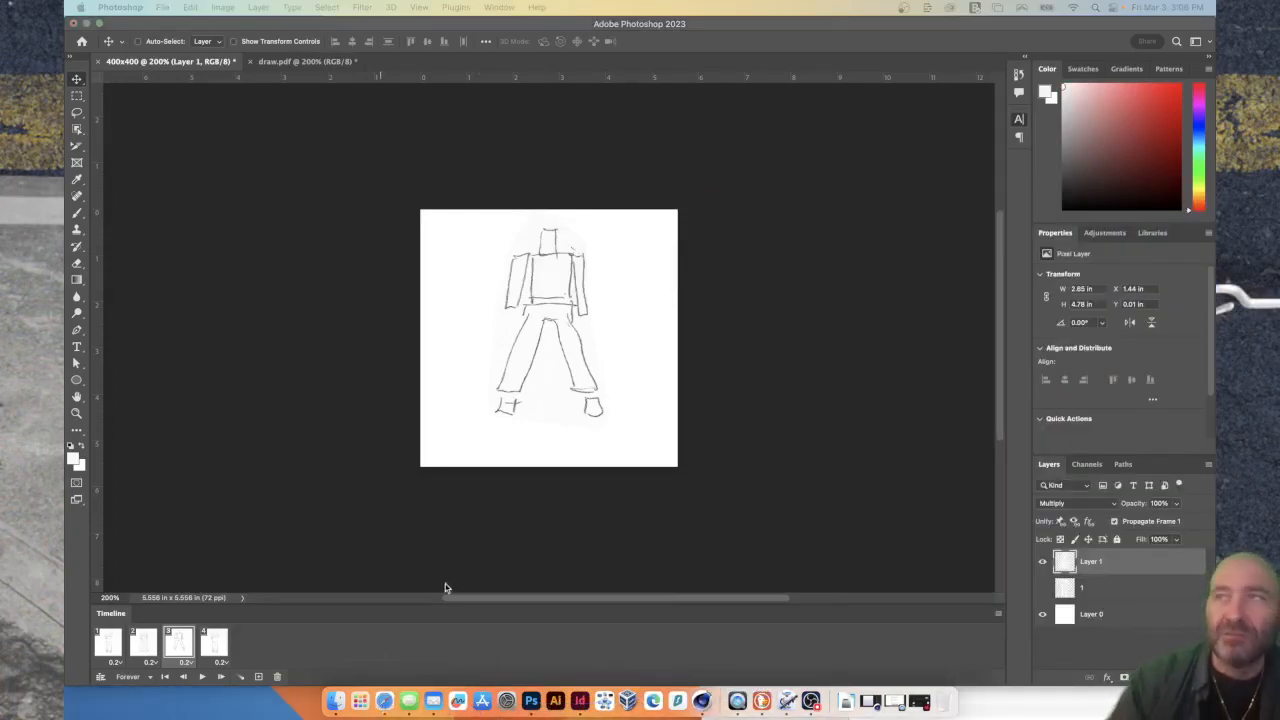